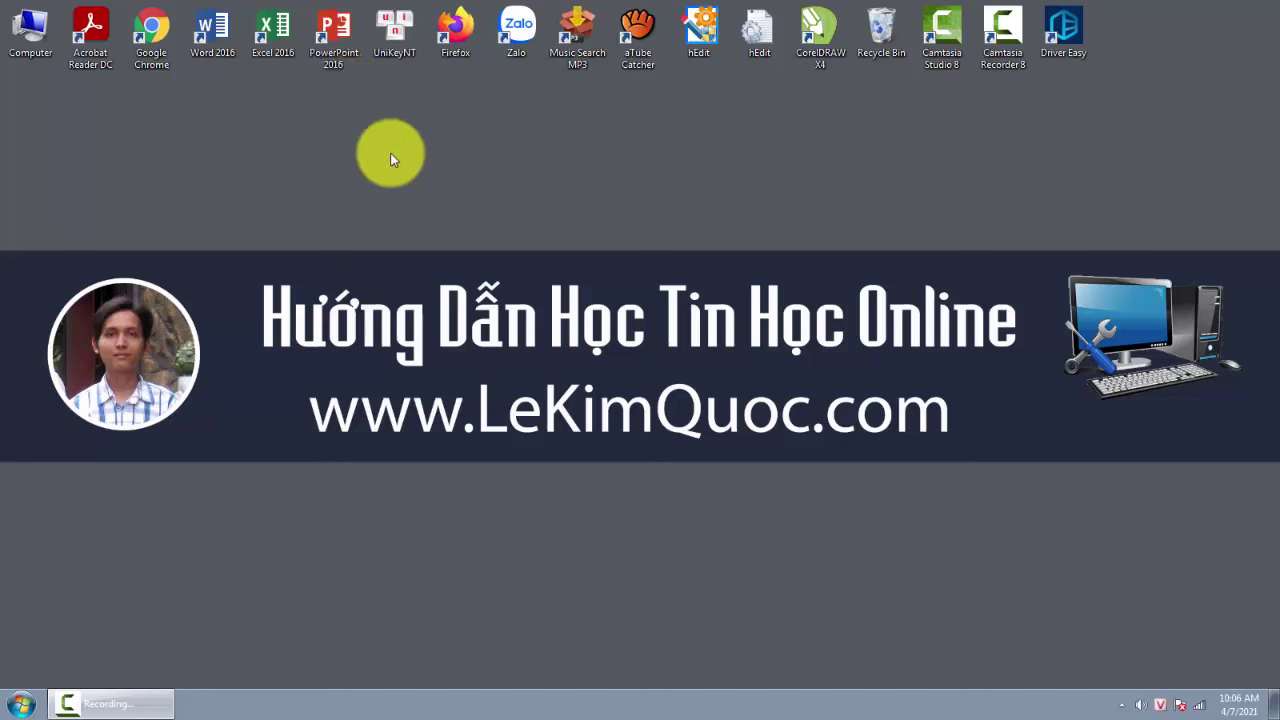
- Launch PowerPoint 2016 from its desktop shortcut
{"action": "right_click", "coordinate": [333, 40]}
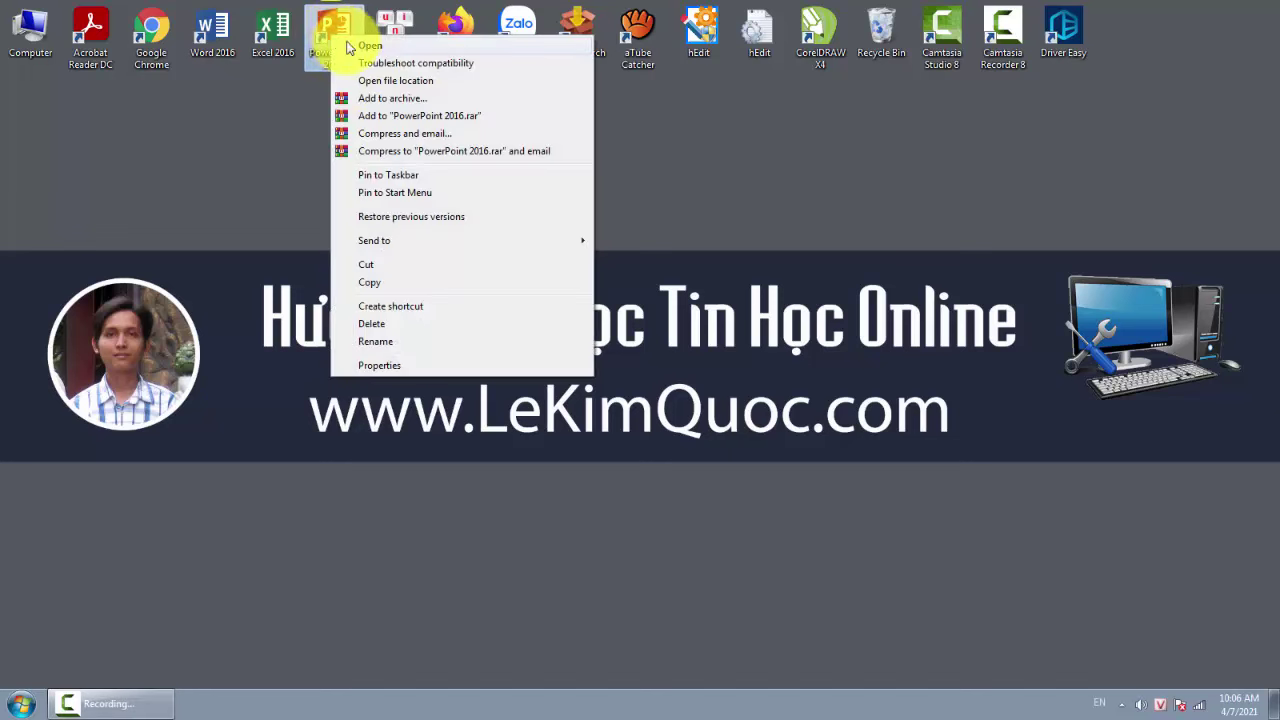
{"action": "left_click", "coordinate": [360, 48]}
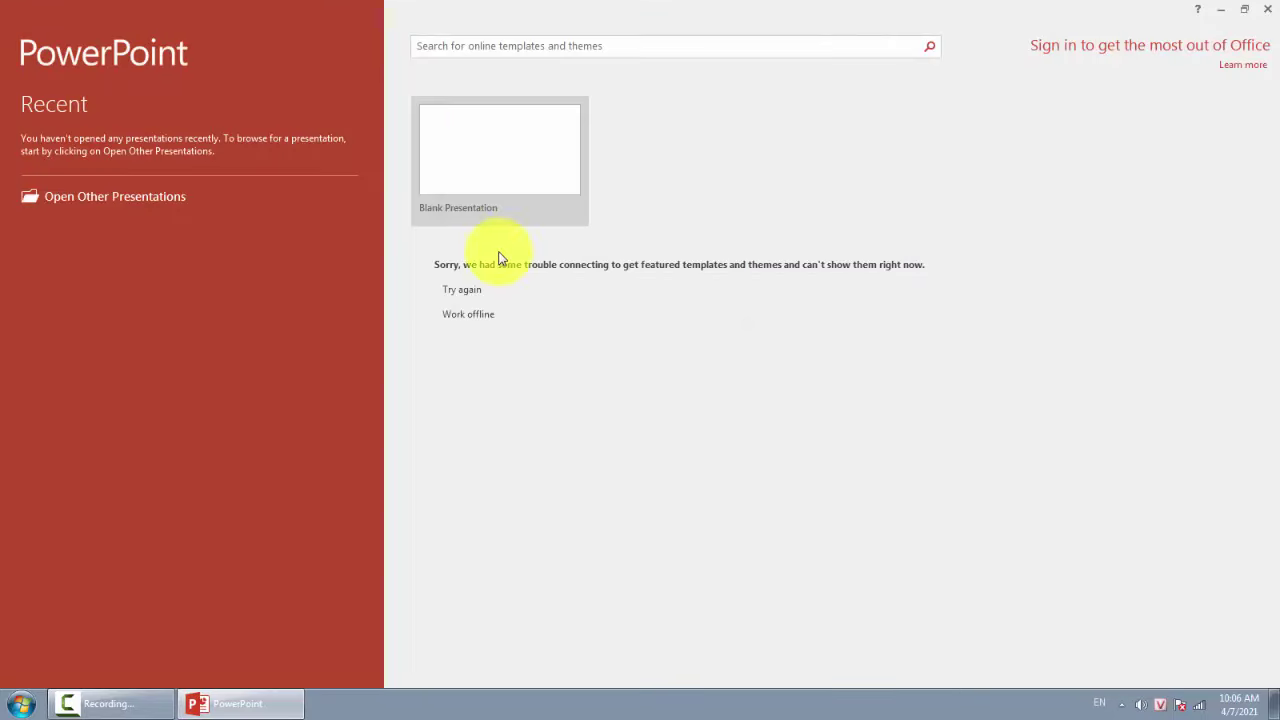
- Start a blank presentation and delete the title and subtitle placeholders from its first slide
{"action": "left_click", "coordinate": [507, 165]}
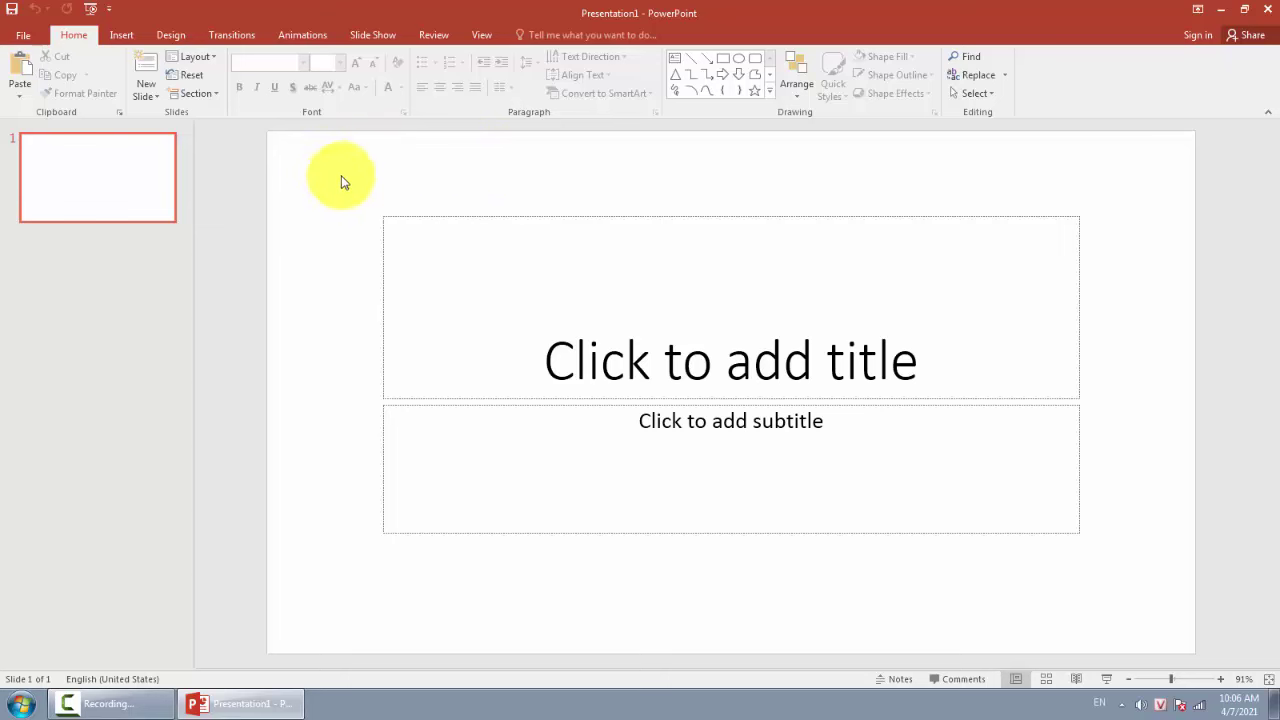
{"action": "left_click_drag", "start_coordinate": [315, 163], "coordinate": [1148, 606]}
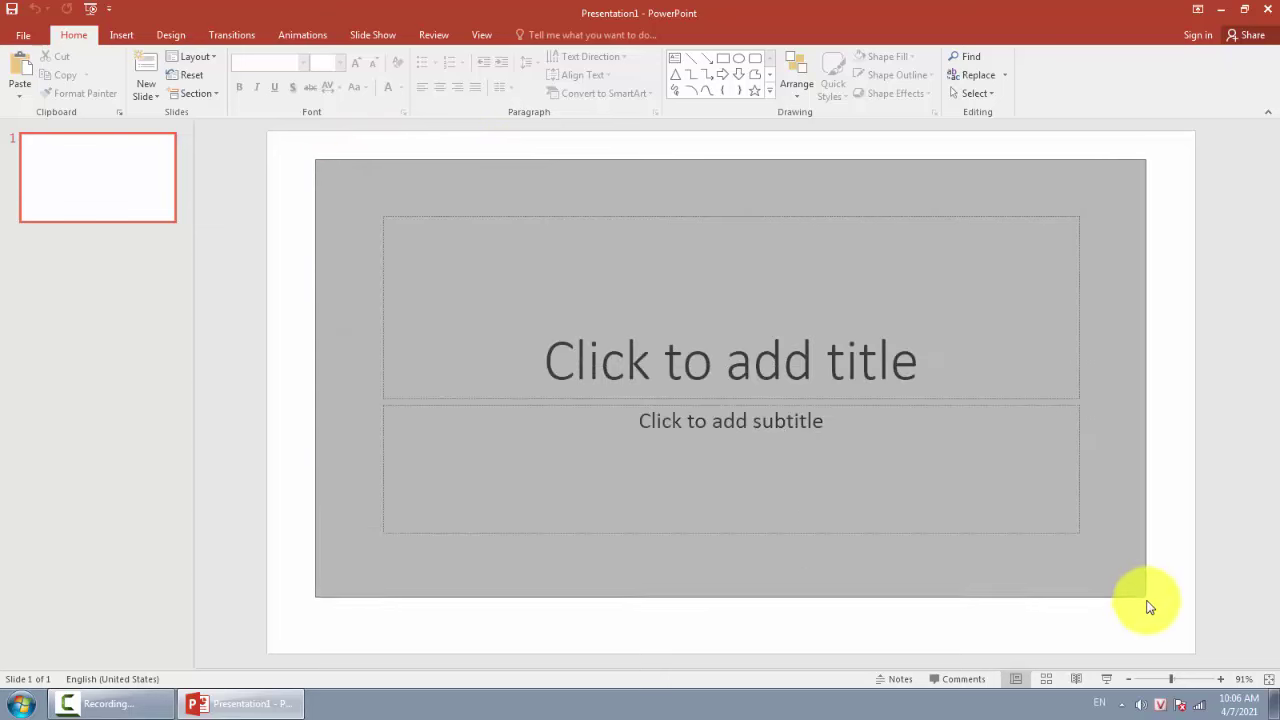
{"action": "key", "text": "Delete"}
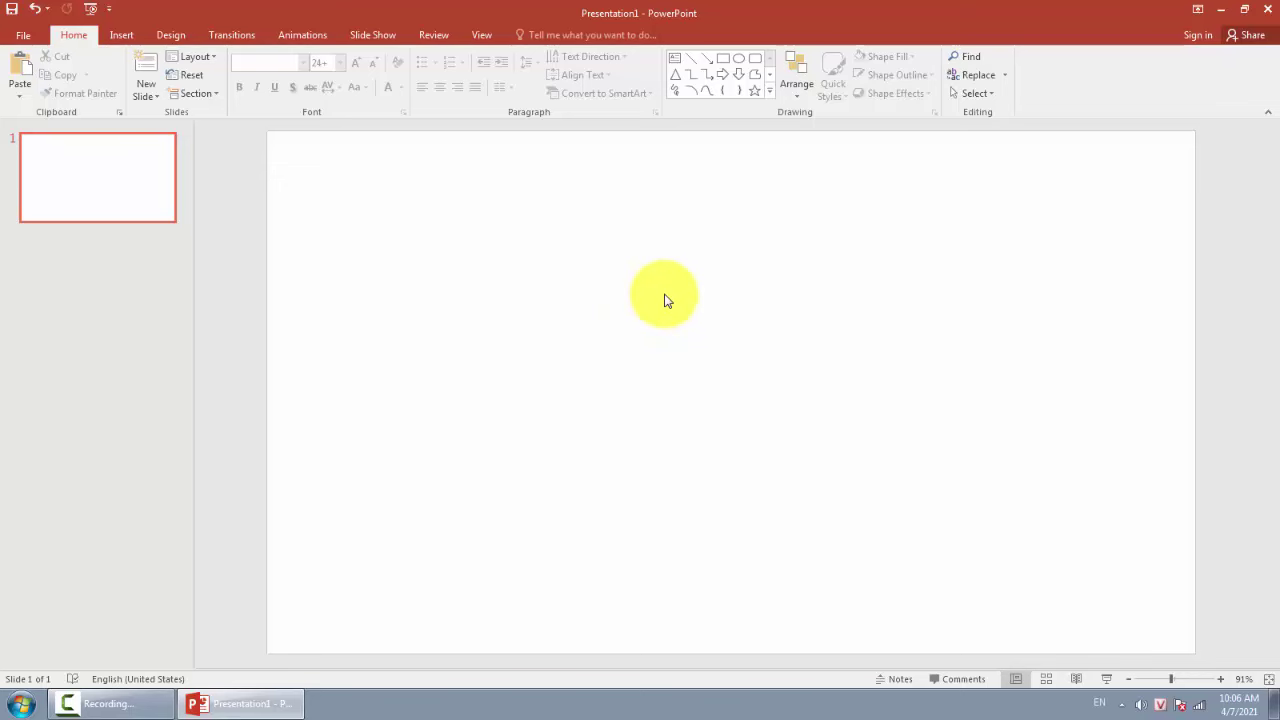
- Draw an oval on the slide using the Insert Shapes gallery
{"action": "left_click", "coordinate": [120, 38]}
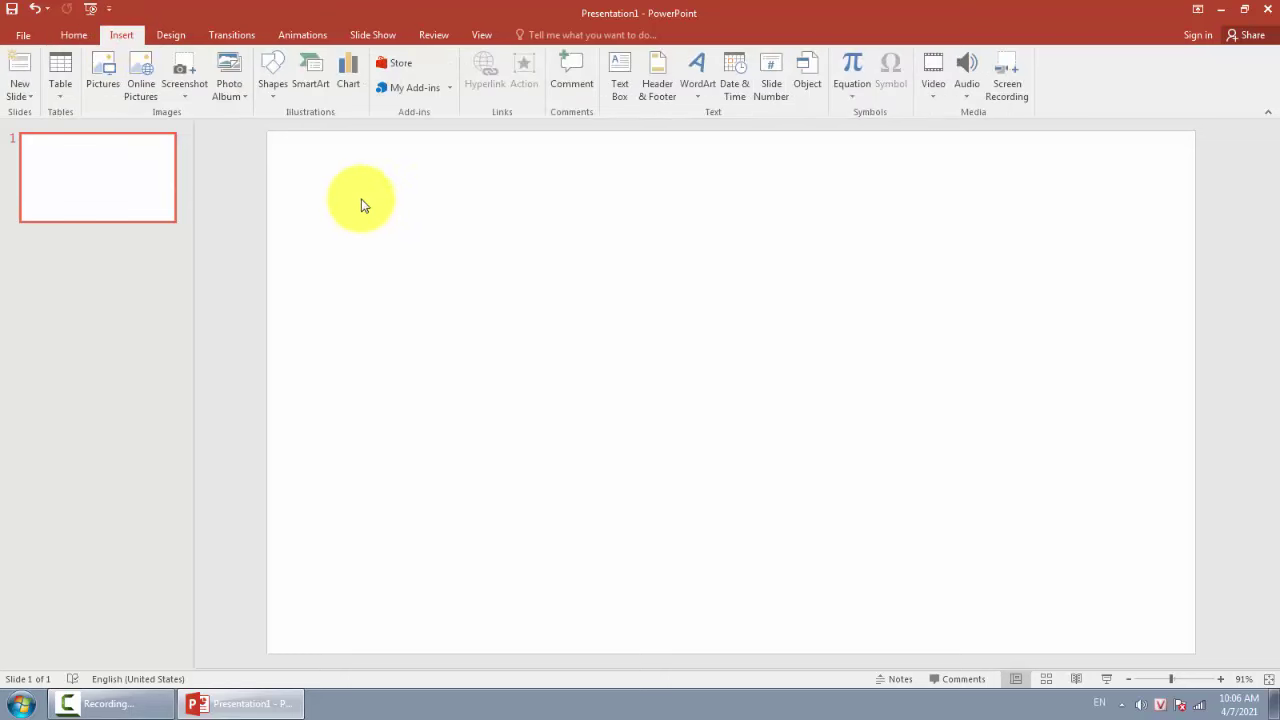
{"action": "left_click", "coordinate": [276, 100]}
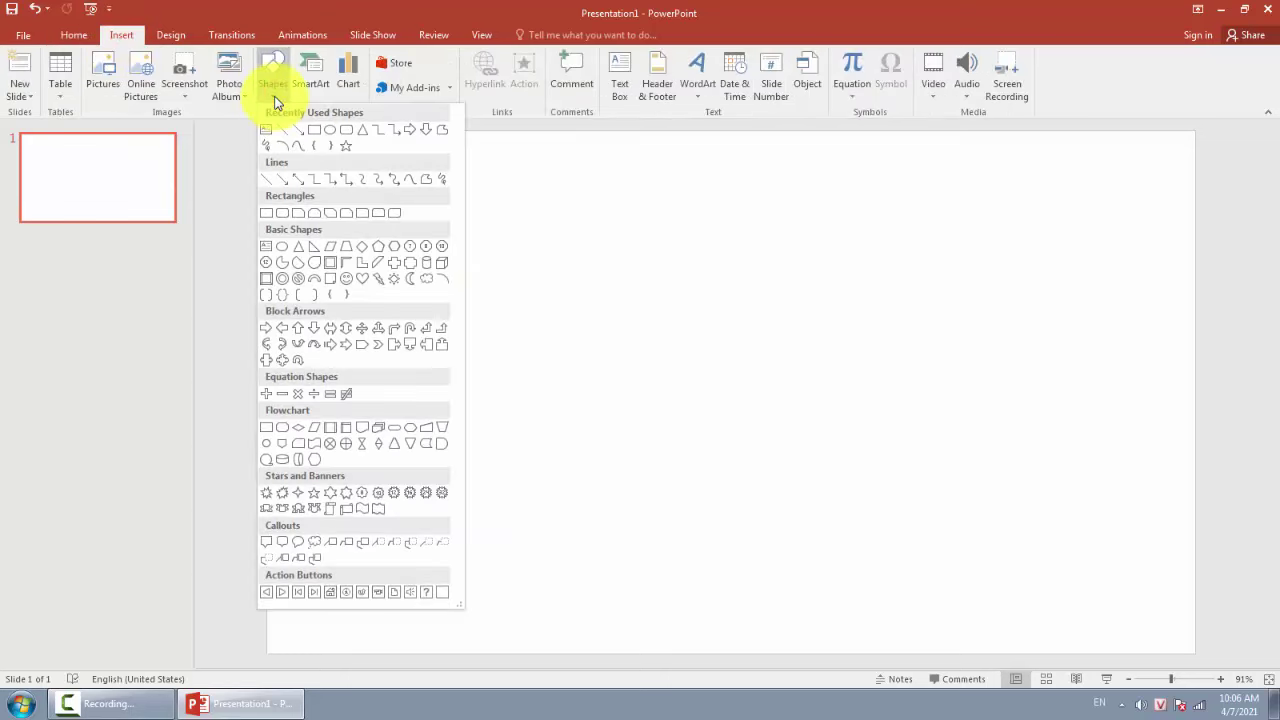
{"action": "left_click", "coordinate": [333, 137]}
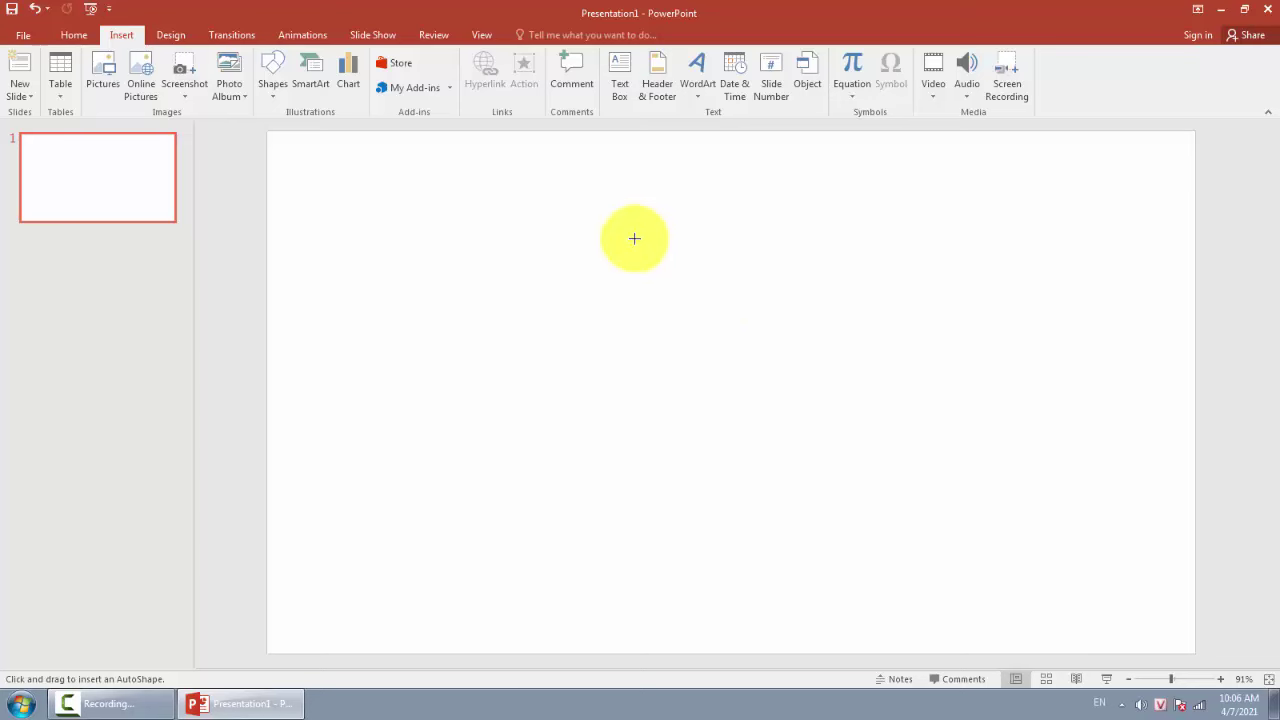
{"action": "mouse_move", "coordinate": [534, 194]}
{"action": "left_mouse_down"}
{"action": "mouse_move", "coordinate": [970, 393]}
{"action": "mouse_move", "coordinate": [1029, 309]}
{"action": "mouse_move", "coordinate": [687, 436]}
{"action": "mouse_move", "coordinate": [678, 353]}
{"action": "left_mouse_up"}
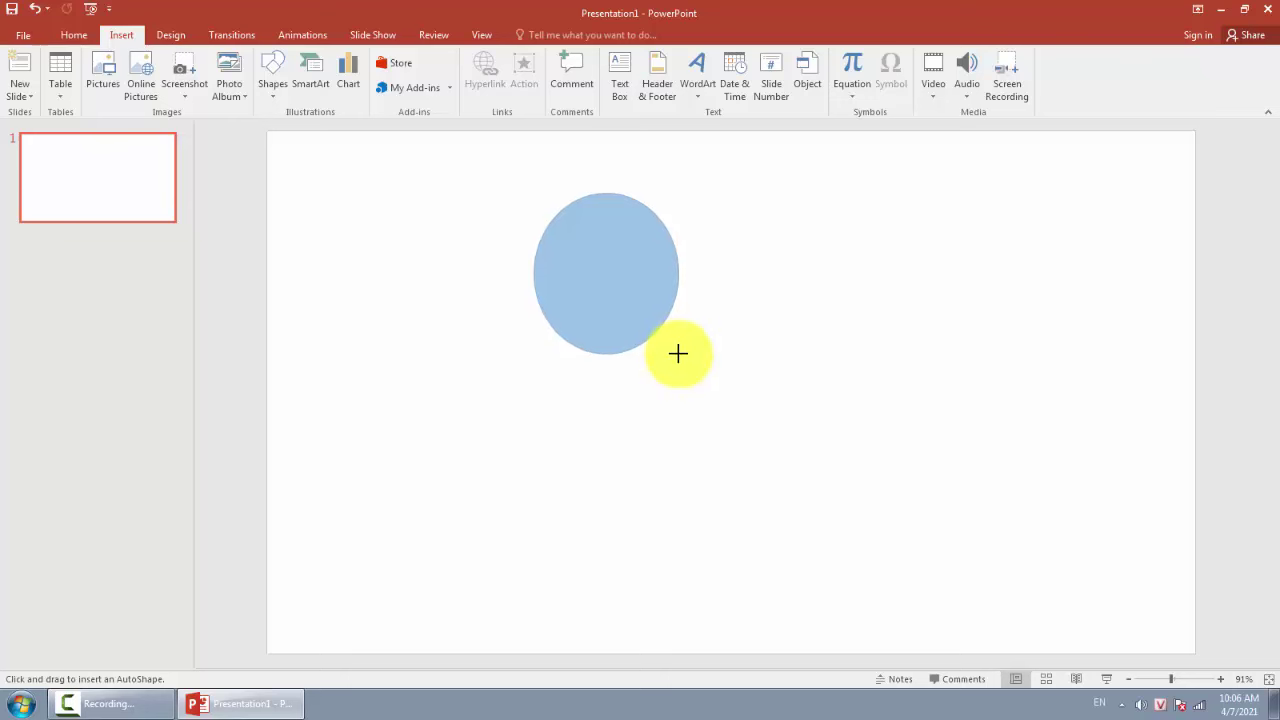
- Enlarge the oval into a 5.56-inch circle and center it on the slide
{"action": "left_click_drag", "start_coordinate": [678, 353], "coordinate": [872, 569]}
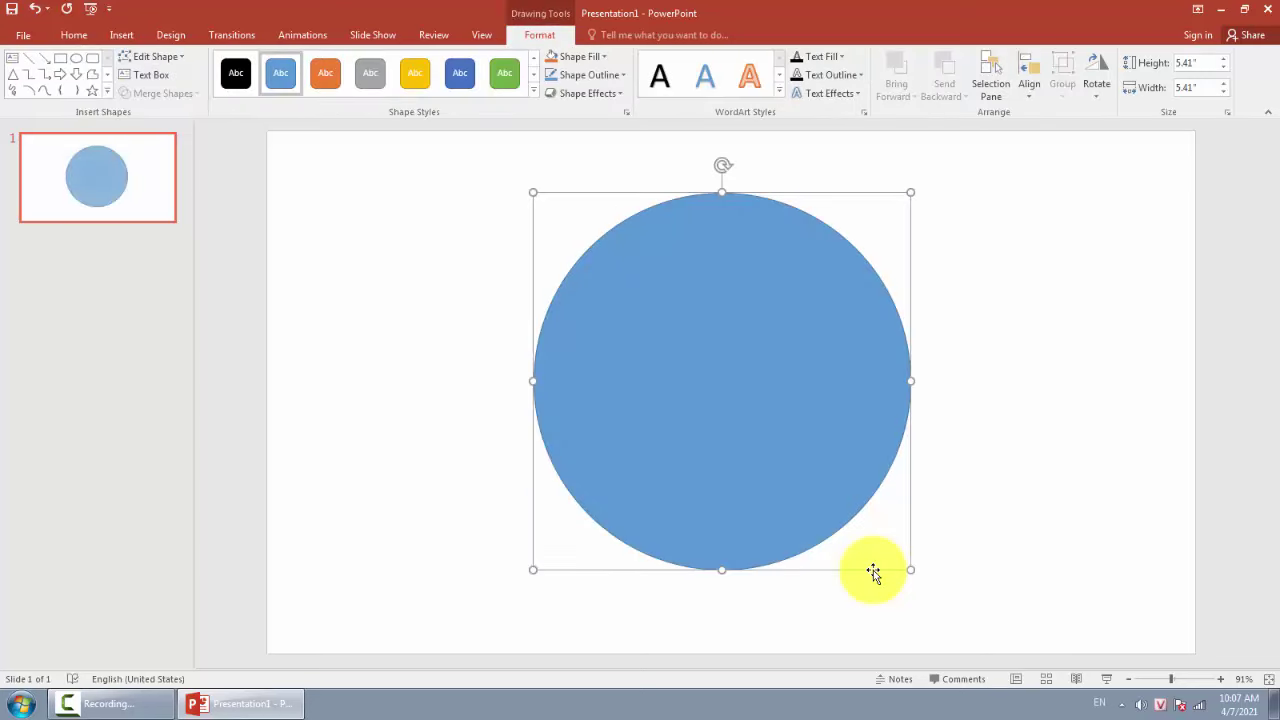
{"action": "mouse_move", "coordinate": [799, 367]}
{"action": "left_mouse_down"}
{"action": "mouse_move", "coordinate": [793, 358]}
{"action": "mouse_move", "coordinate": [820, 352]}
{"action": "left_mouse_up"}
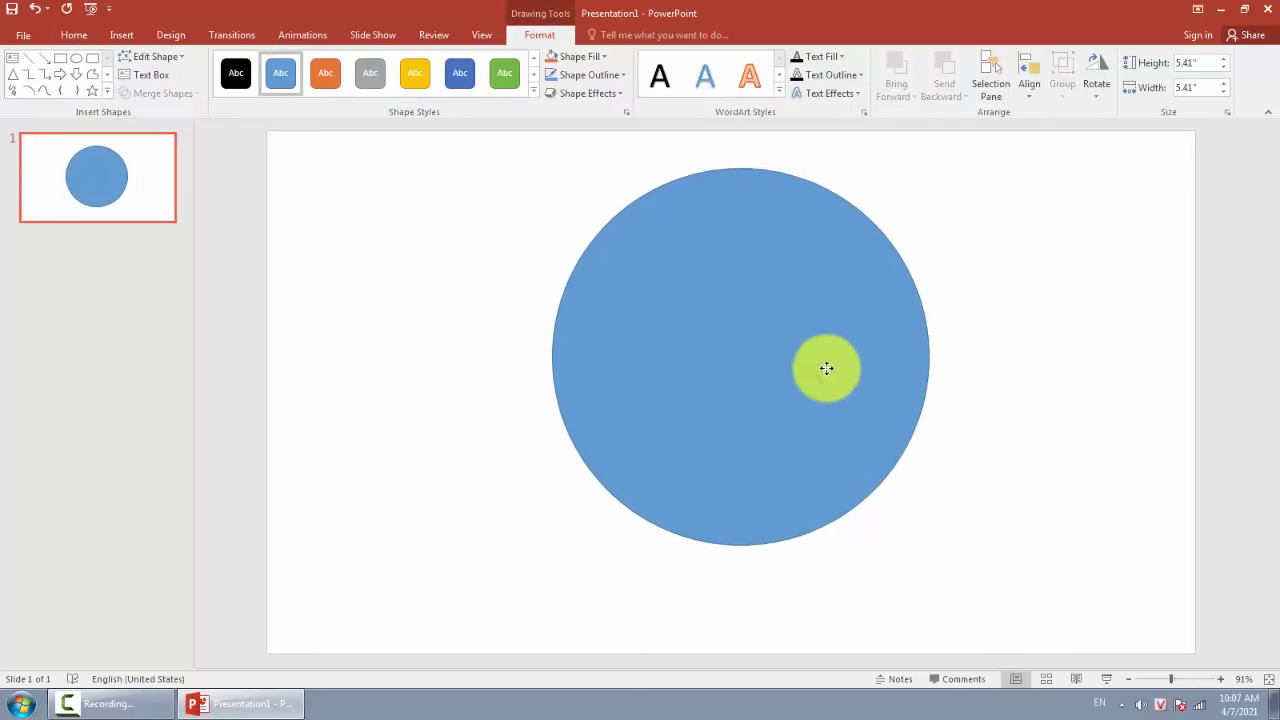
{"action": "mouse_move", "coordinate": [930, 552]}
{"action": "left_mouse_down"}
{"action": "mouse_move", "coordinate": [857, 489]}
{"action": "mouse_move", "coordinate": [940, 562]}
{"action": "left_mouse_up"}
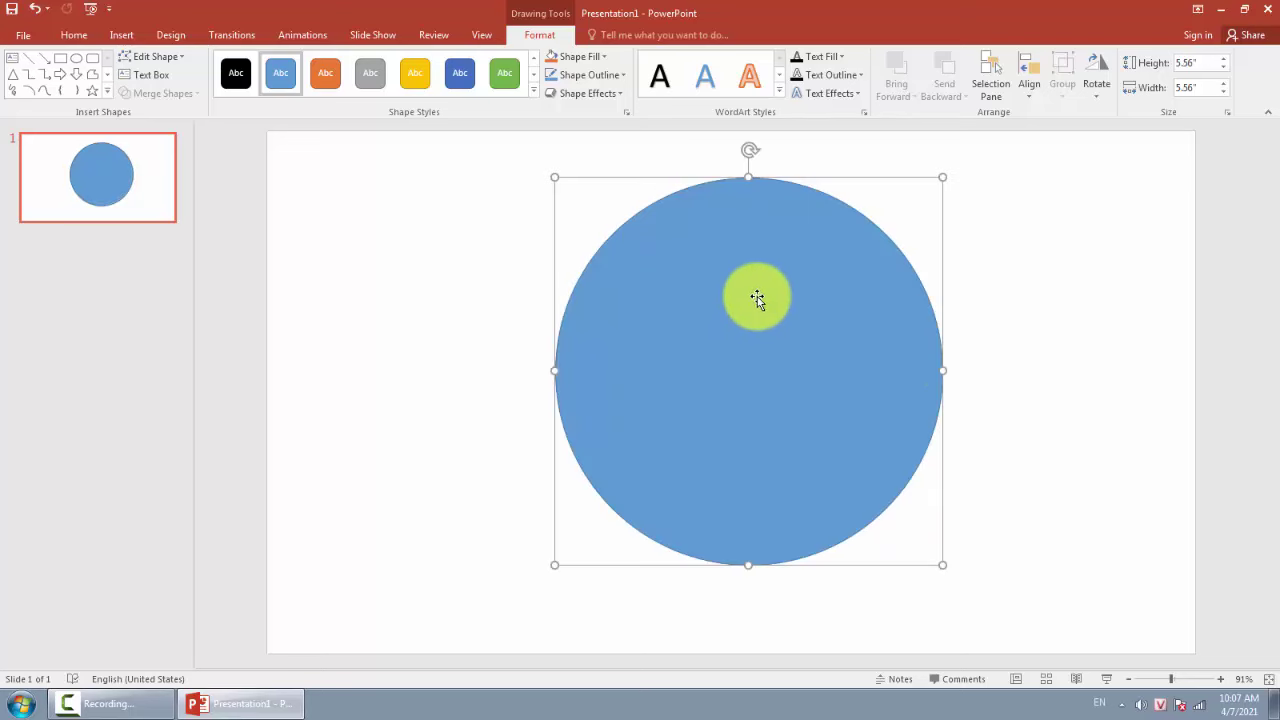
{"action": "mouse_move", "coordinate": [763, 291]}
{"action": "left_mouse_down"}
{"action": "mouse_move", "coordinate": [737, 274]}
{"action": "mouse_move", "coordinate": [736, 287]}
{"action": "left_mouse_up"}
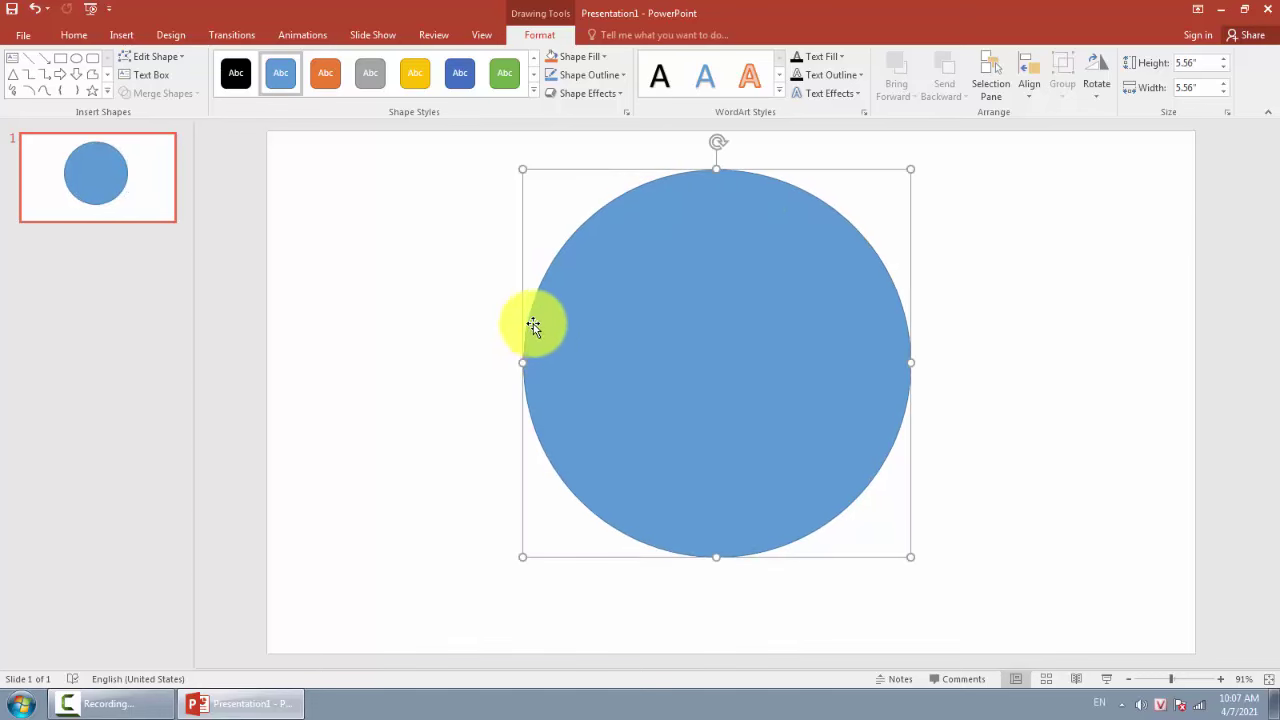
- Preview several Shape Styles on the circle, briefly applying the orange style
{"action": "left_click", "coordinate": [238, 74]}
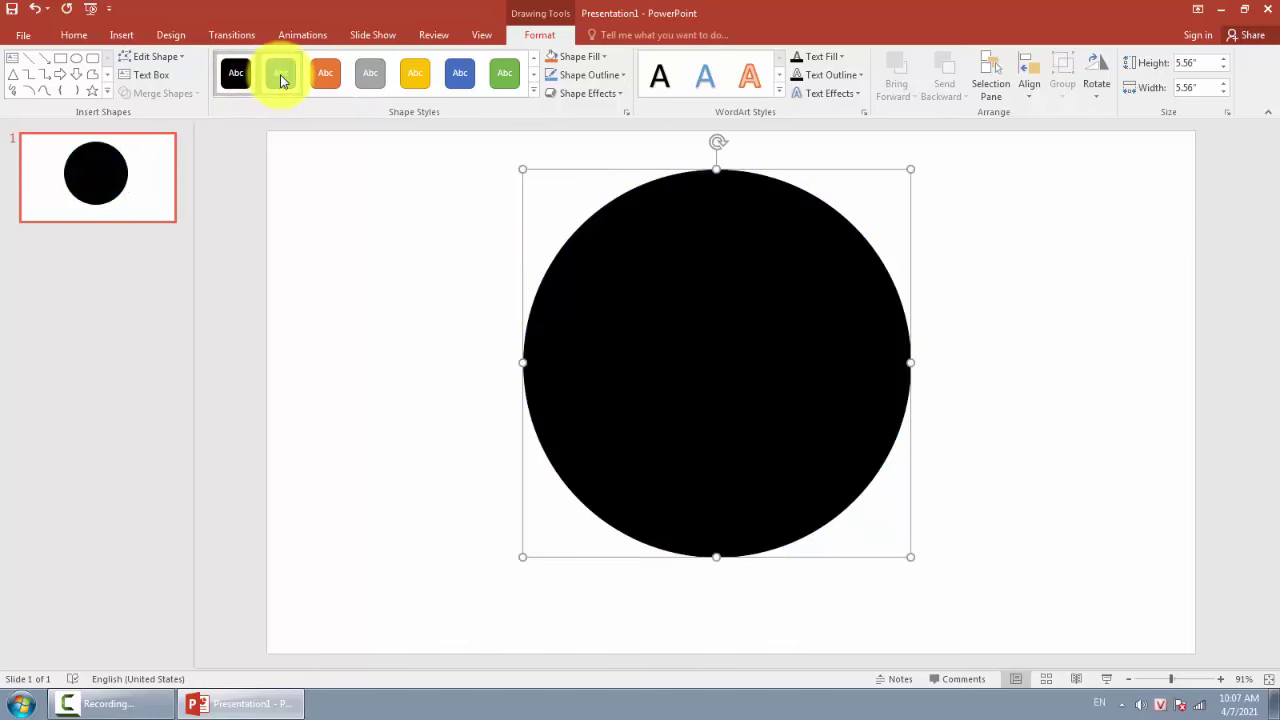
{"action": "left_click", "coordinate": [281, 73]}
{"action": "left_click", "coordinate": [325, 75]}
{"action": "left_click", "coordinate": [369, 80]}
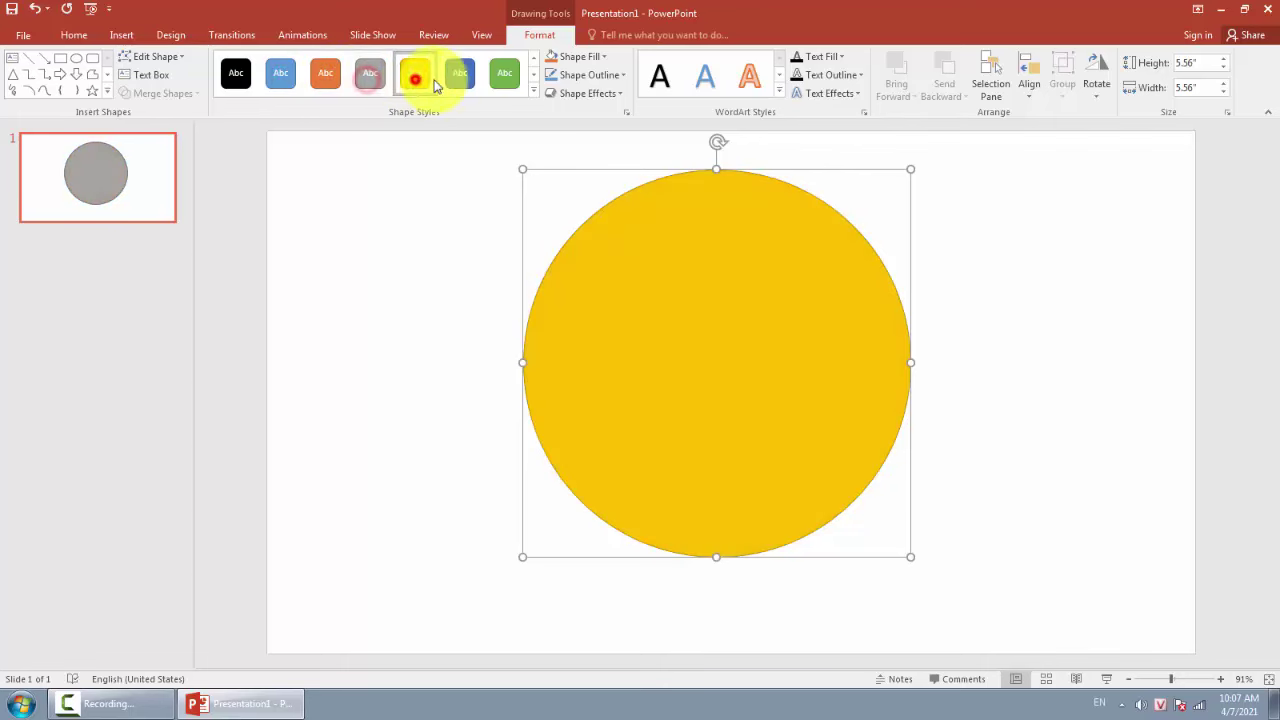
{"action": "left_click", "coordinate": [415, 74]}
{"action": "left_click", "coordinate": [459, 74]}
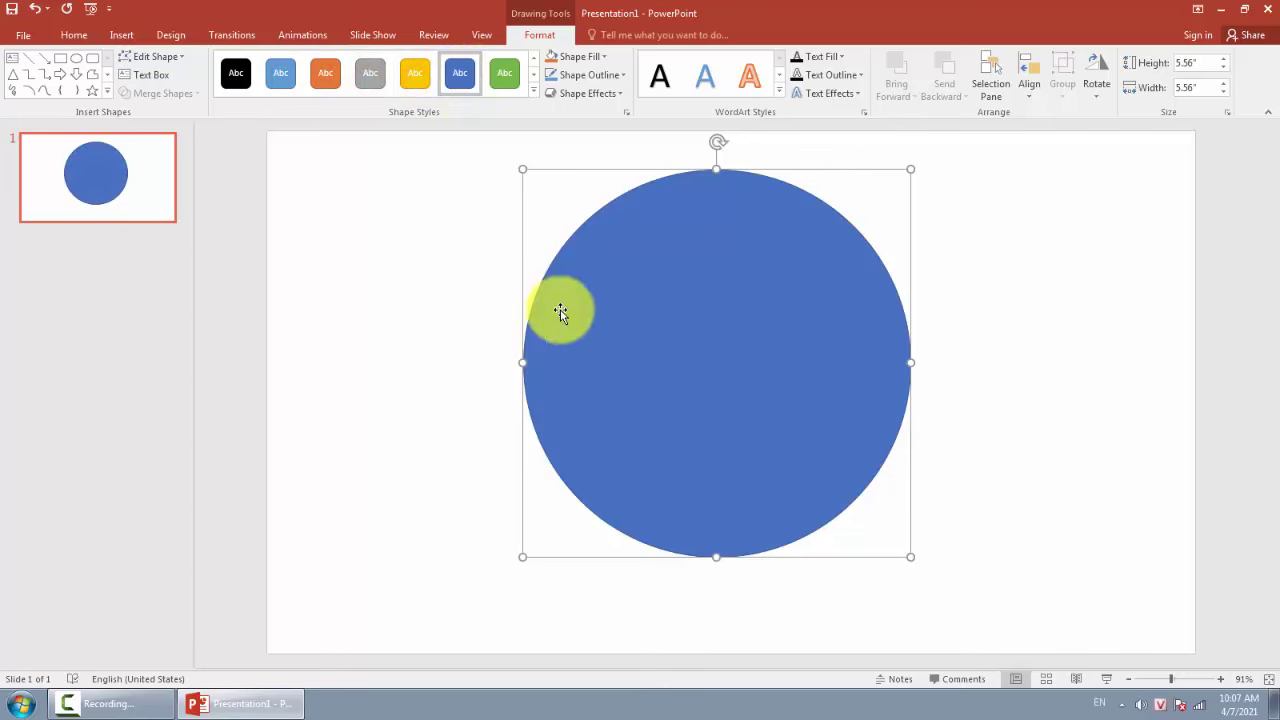
{"action": "left_click", "coordinate": [326, 75]}
{"action": "left_click", "coordinate": [534, 93]}
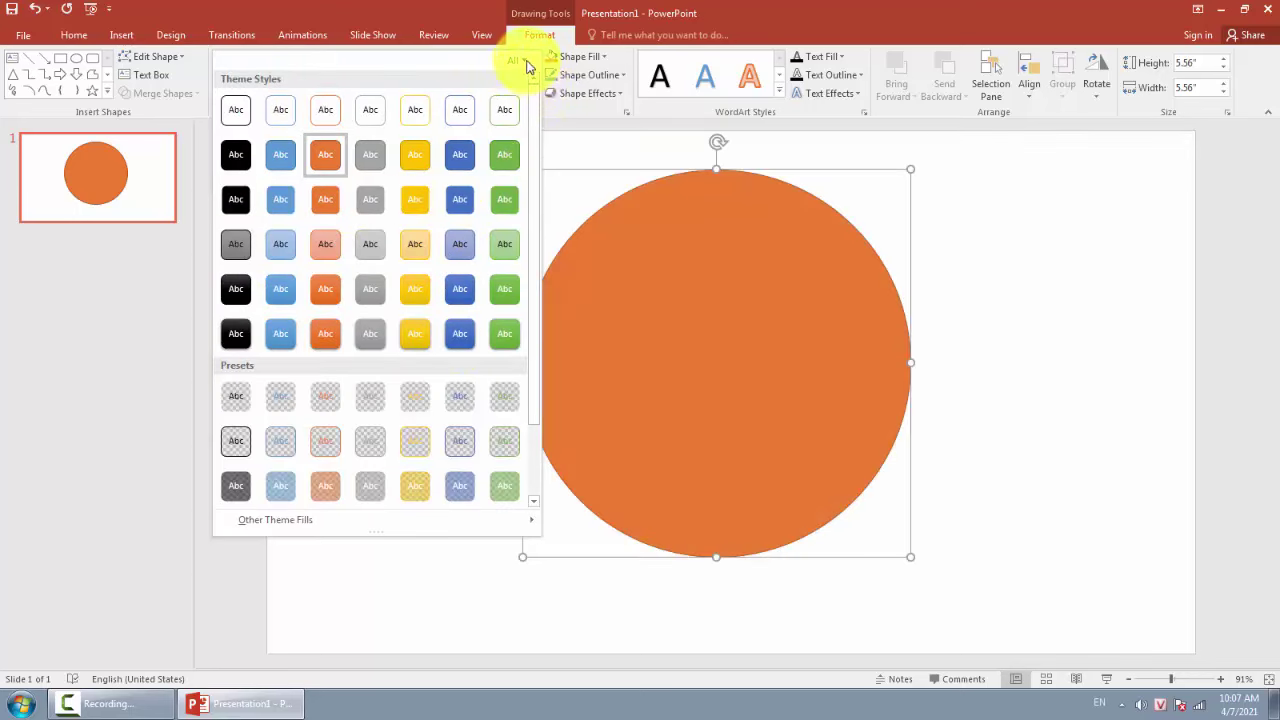
{"action": "left_click", "coordinate": [527, 66]}
{"action": "left_click", "coordinate": [577, 168]}
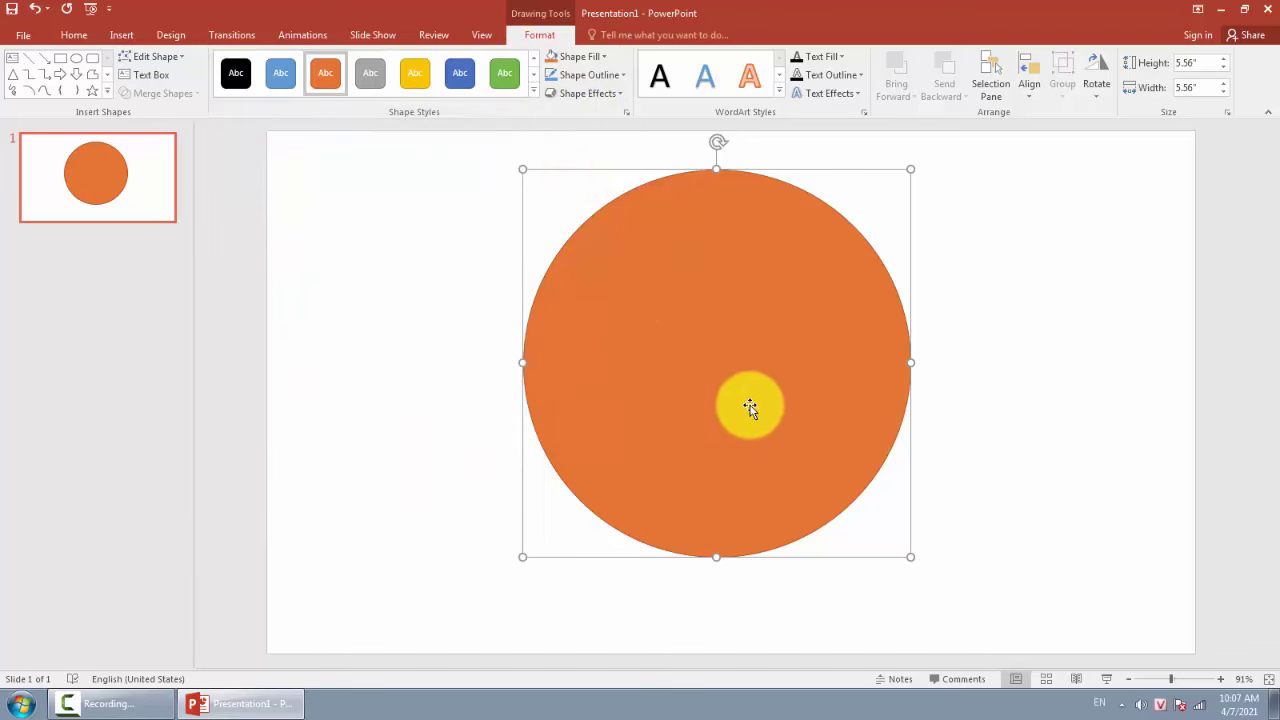
- Fill the circle with standard Red through Shape Fill
{"action": "left_click", "coordinate": [604, 60]}
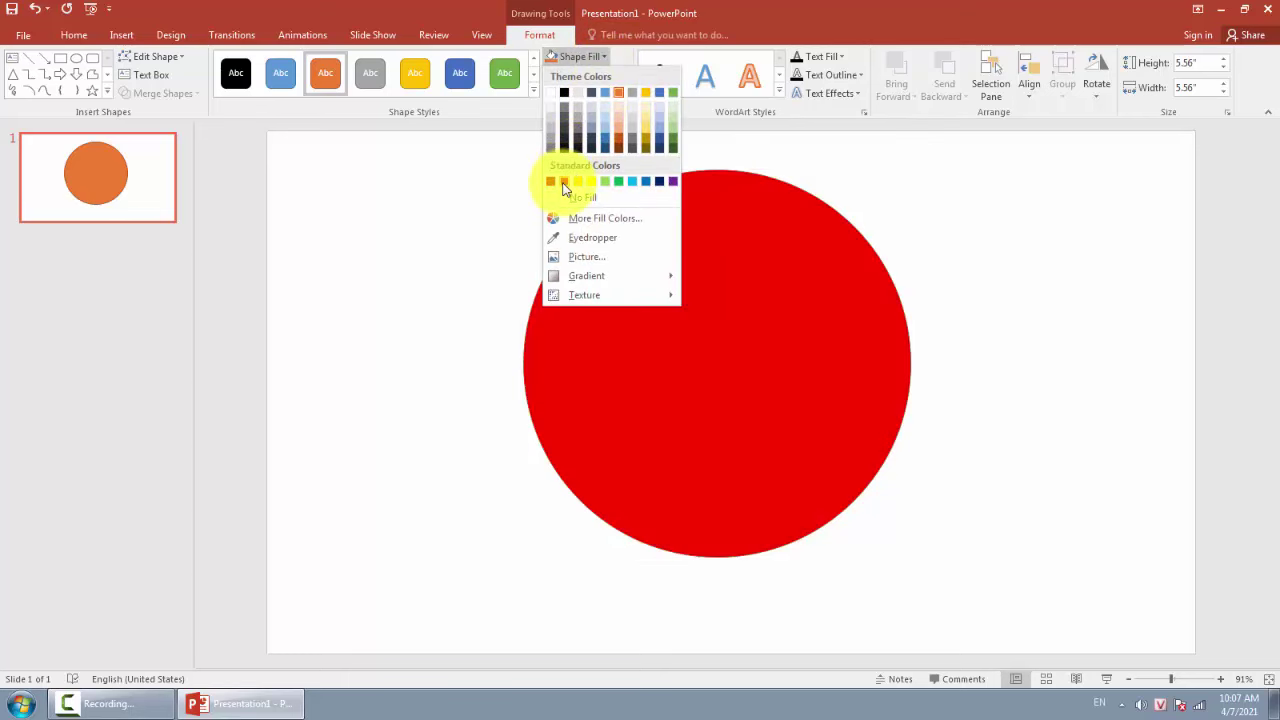
{"action": "left_click", "coordinate": [600, 219]}
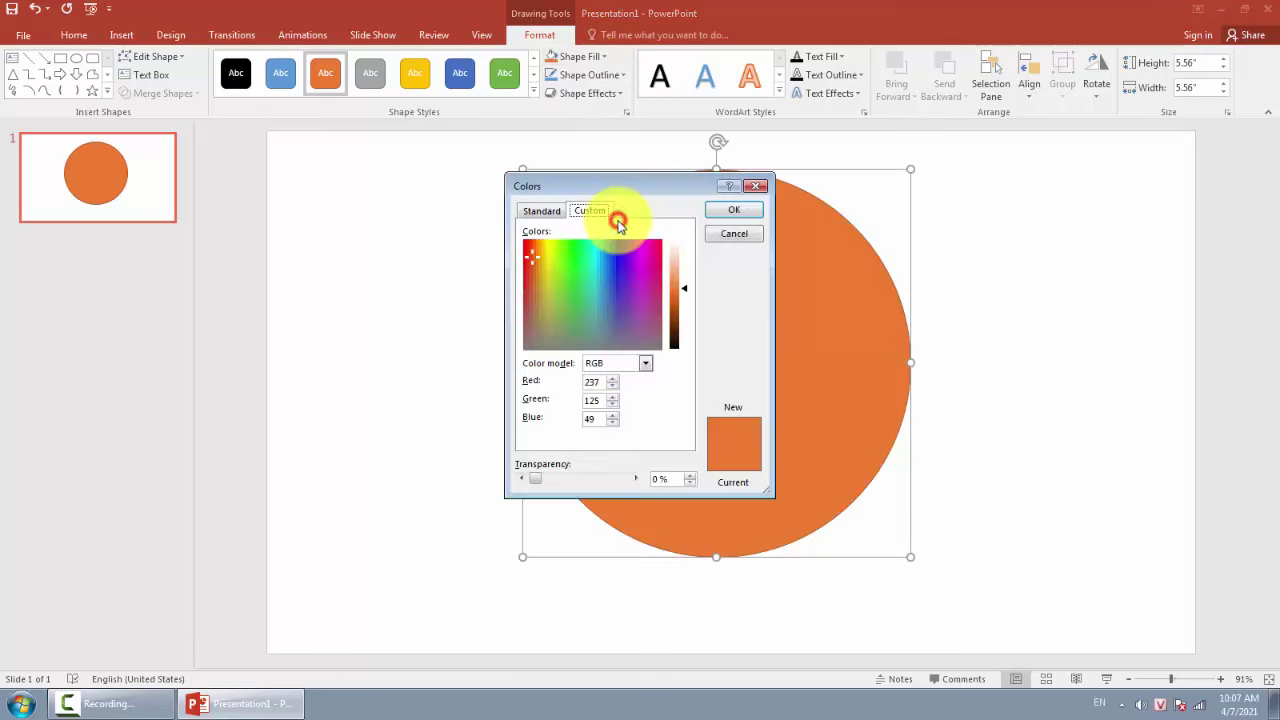
{"action": "left_click", "coordinate": [536, 213]}
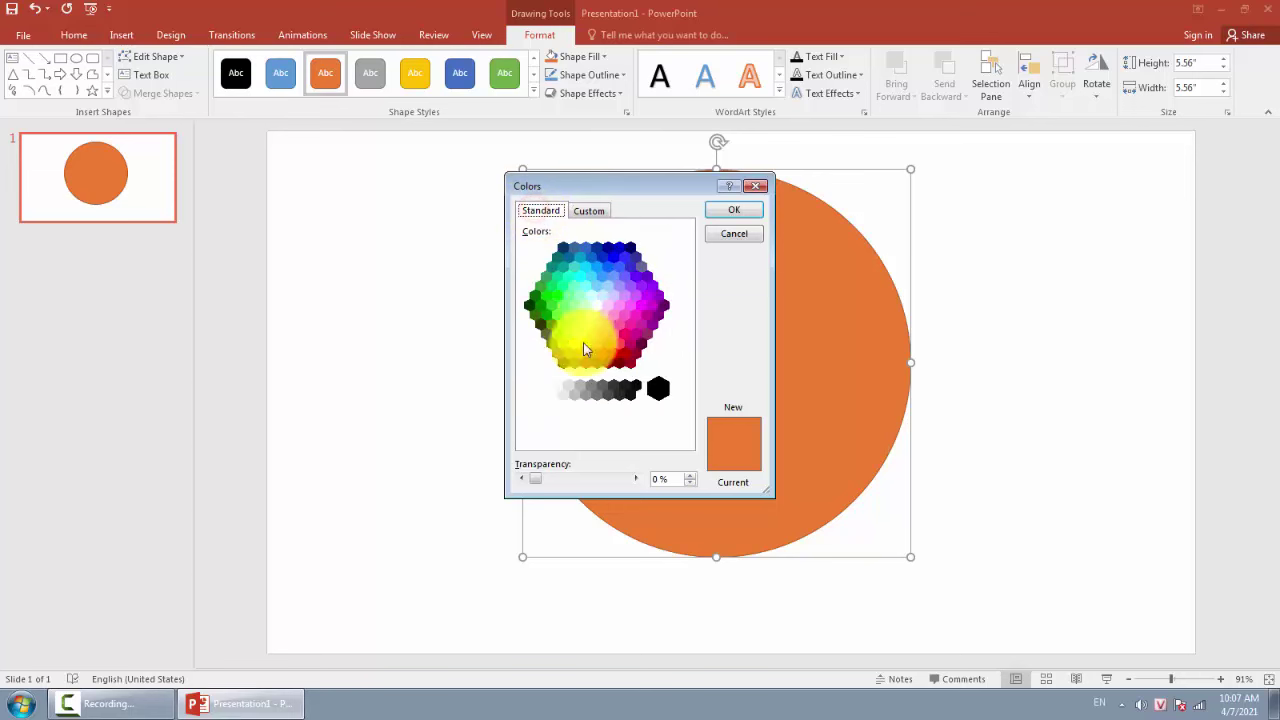
{"action": "left_click", "coordinate": [756, 187]}
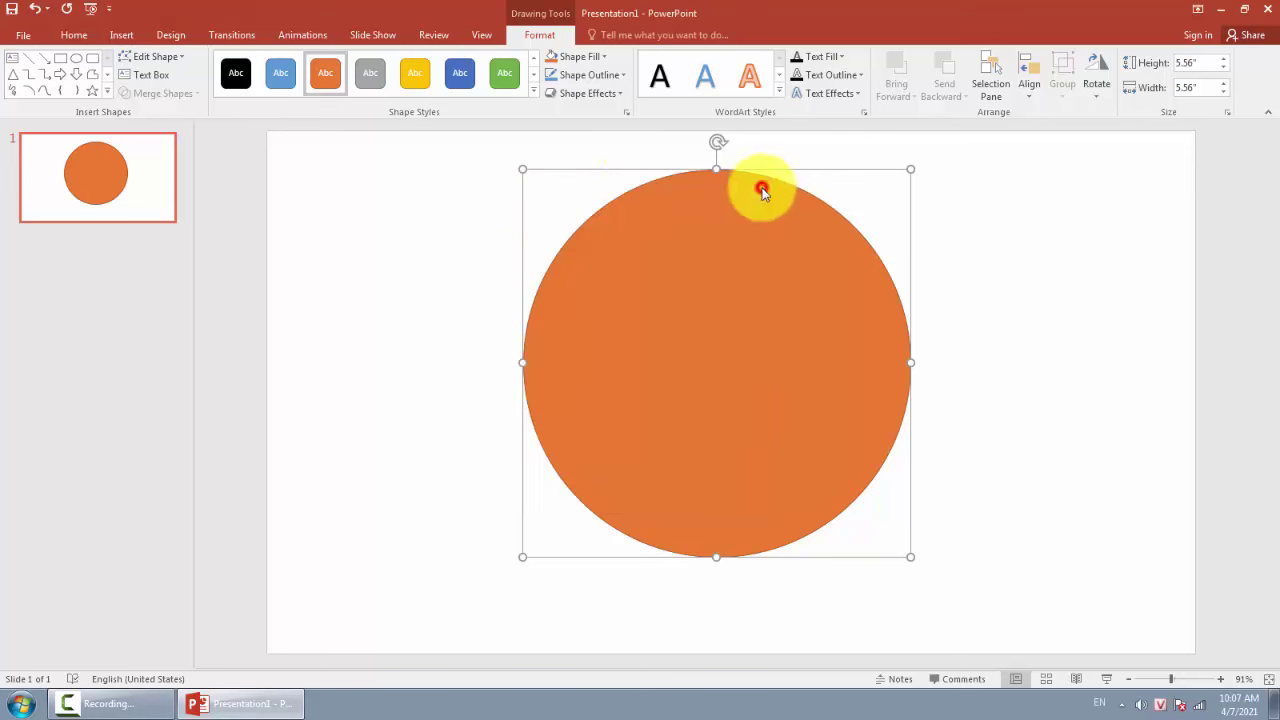
{"action": "left_click", "coordinate": [603, 57]}
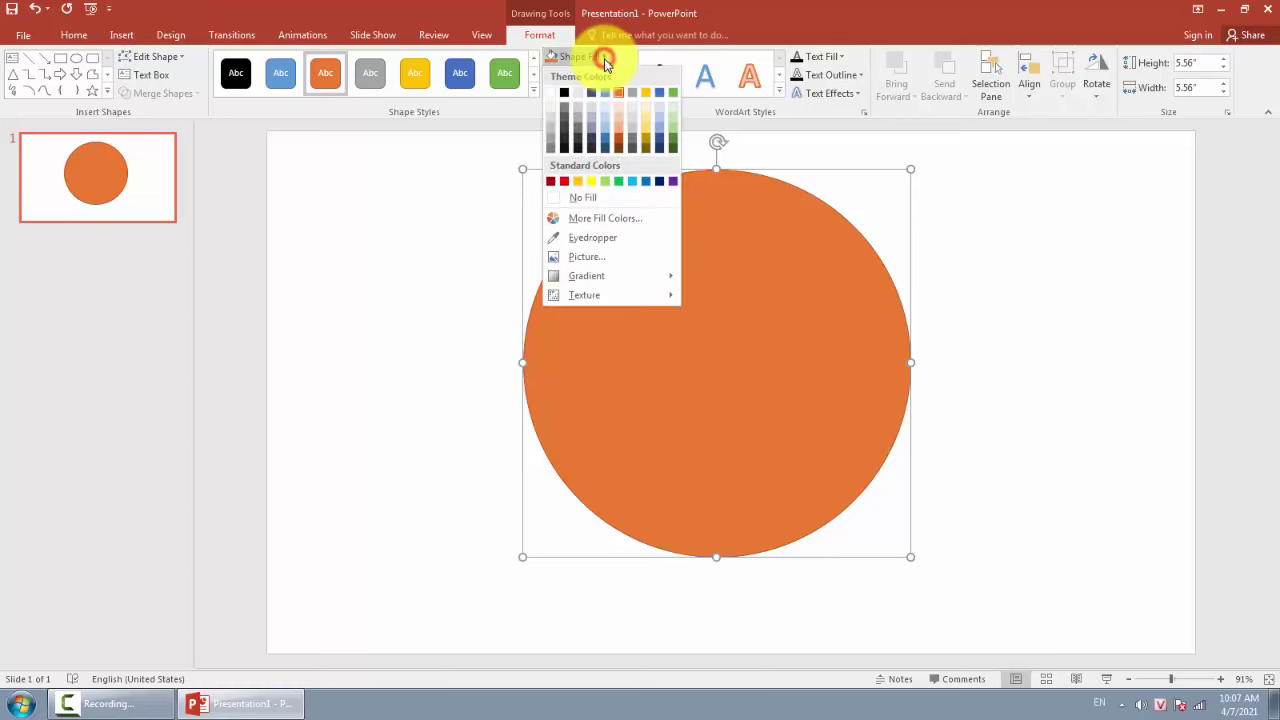
{"action": "left_click", "coordinate": [564, 181]}
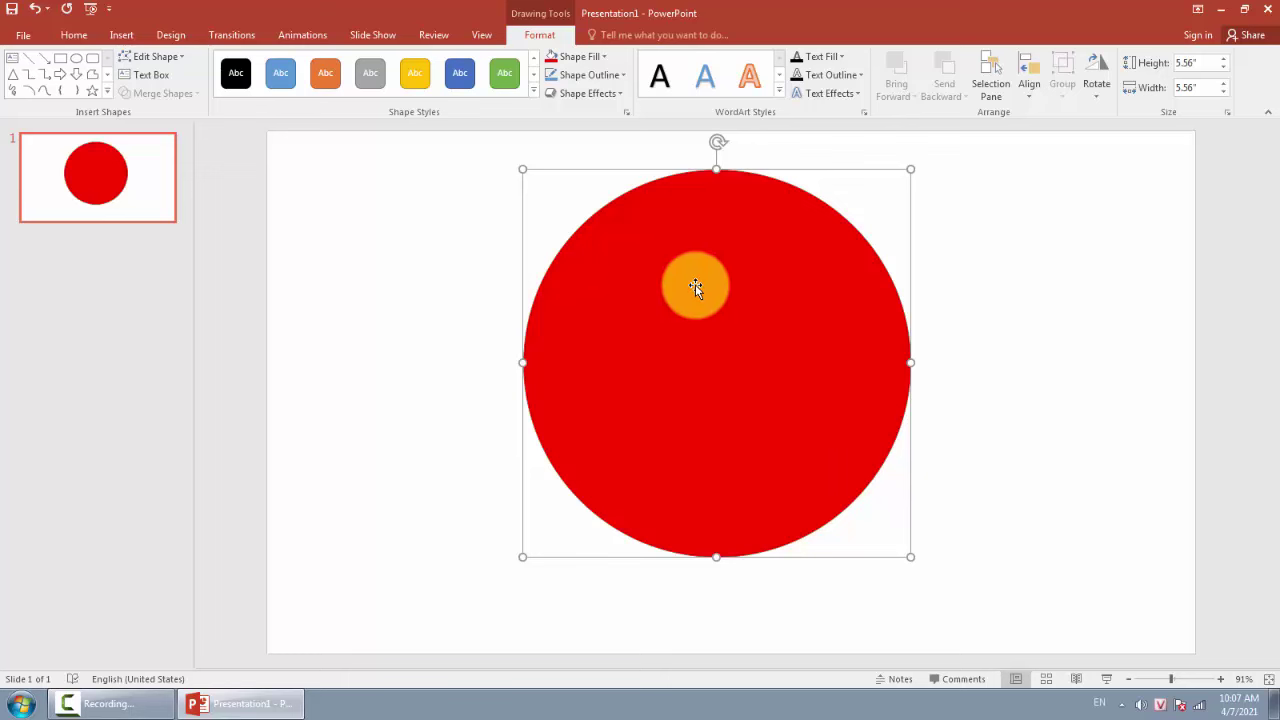
- Edit the circle's text and select the number 60
{"action": "right_click", "coordinate": [695, 284]}
{"action": "left_click", "coordinate": [654, 234]}
{"action": "right_click", "coordinate": [654, 236]}
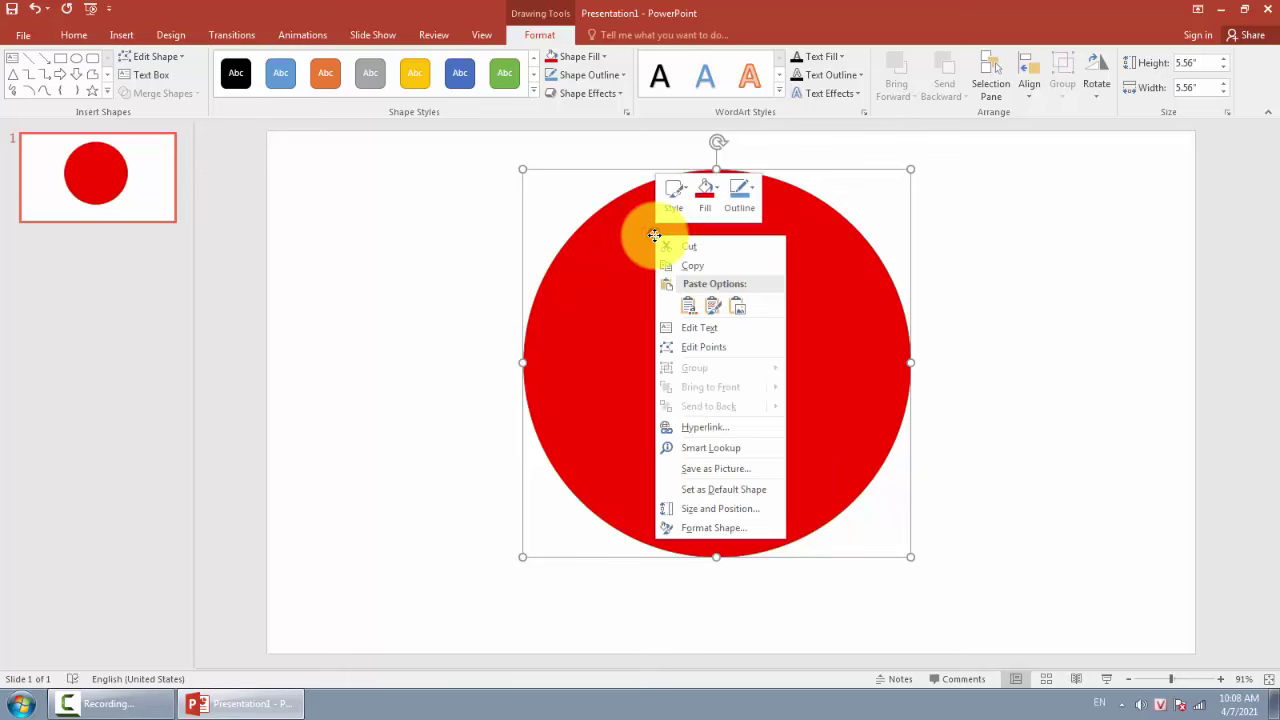
{"action": "left_click", "coordinate": [710, 328]}
{"action": "type", "text": "60"}
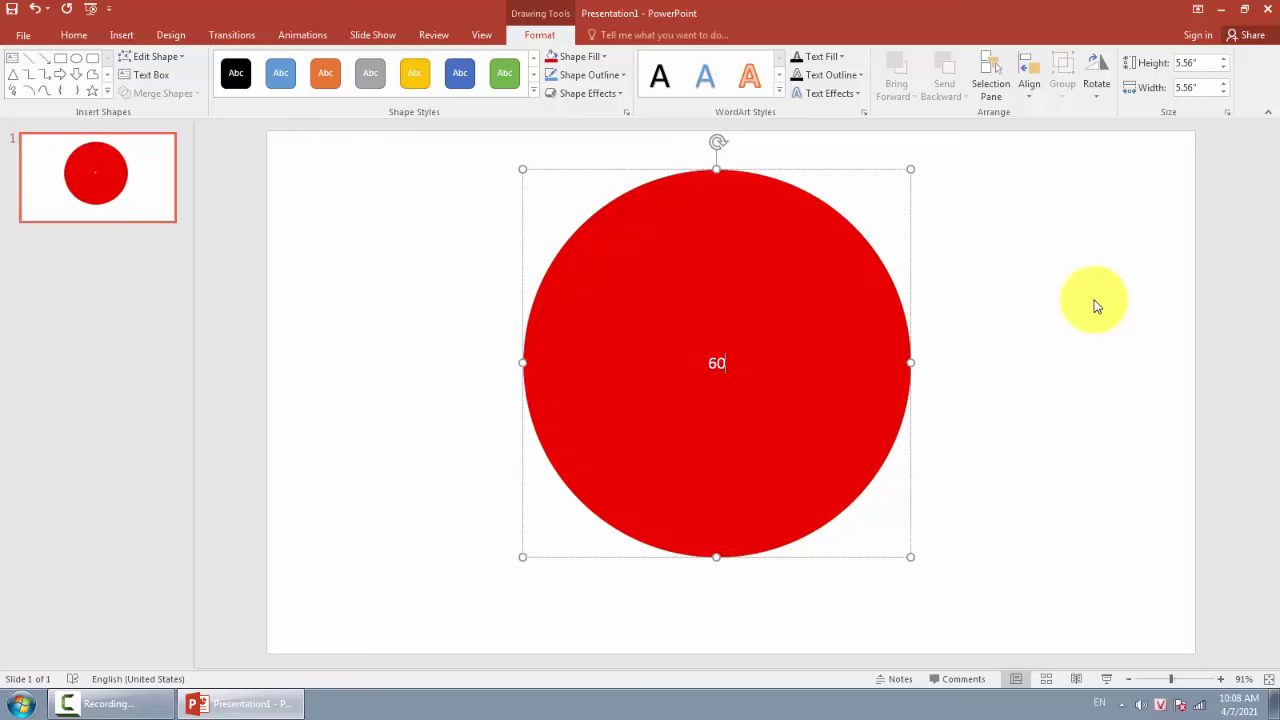
{"action": "left_click", "coordinate": [751, 370]}
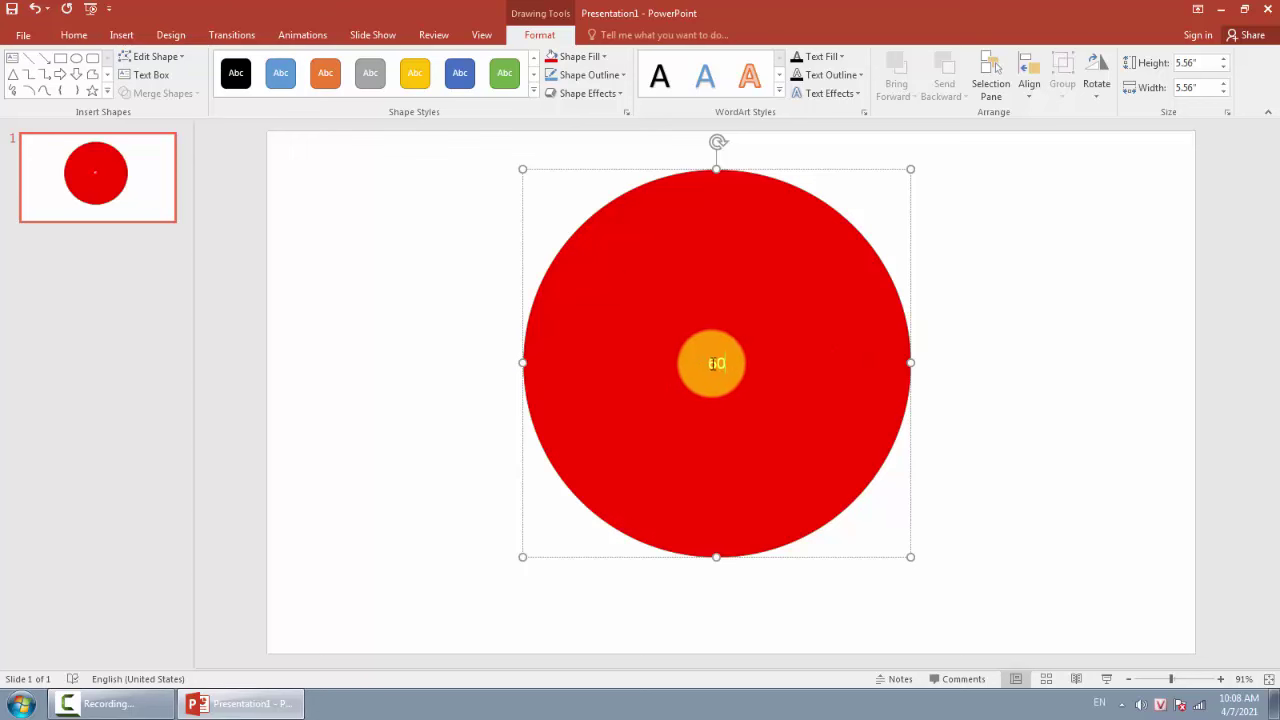
{"action": "double_click", "coordinate": [712, 363]}
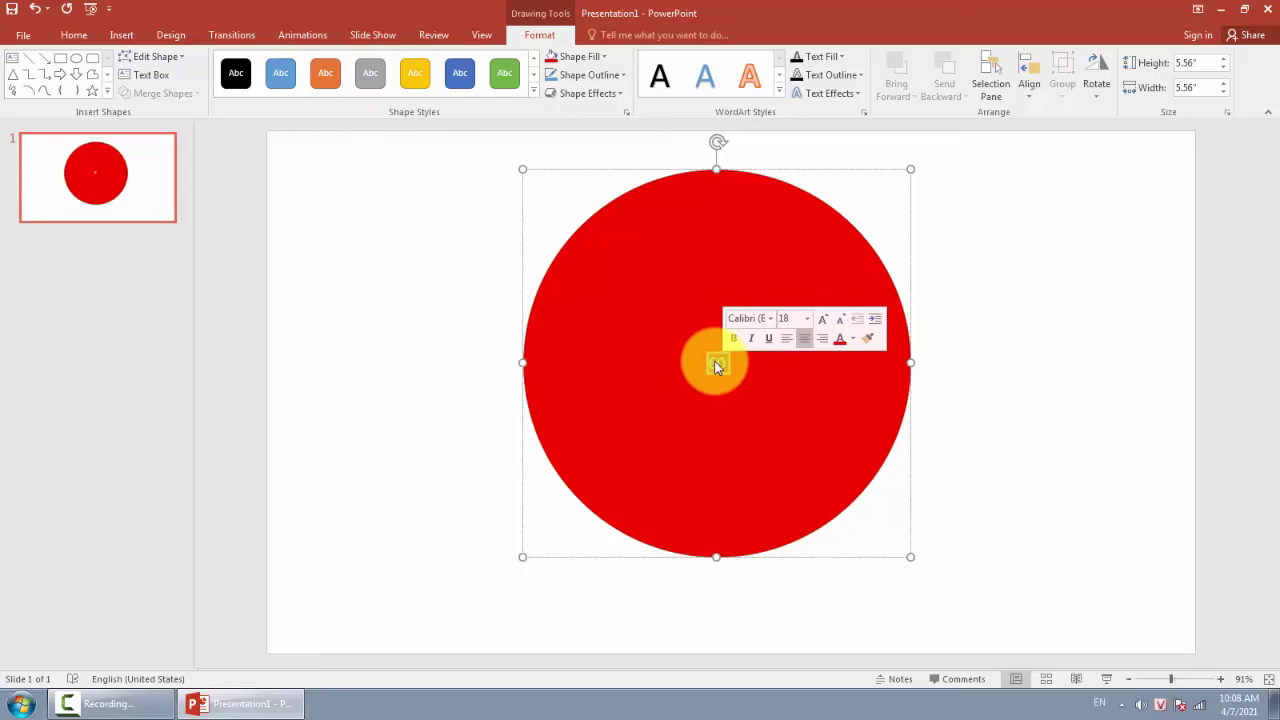
- Set the 60 to font size 200 and make it bold
{"action": "left_click", "coordinate": [74, 38]}
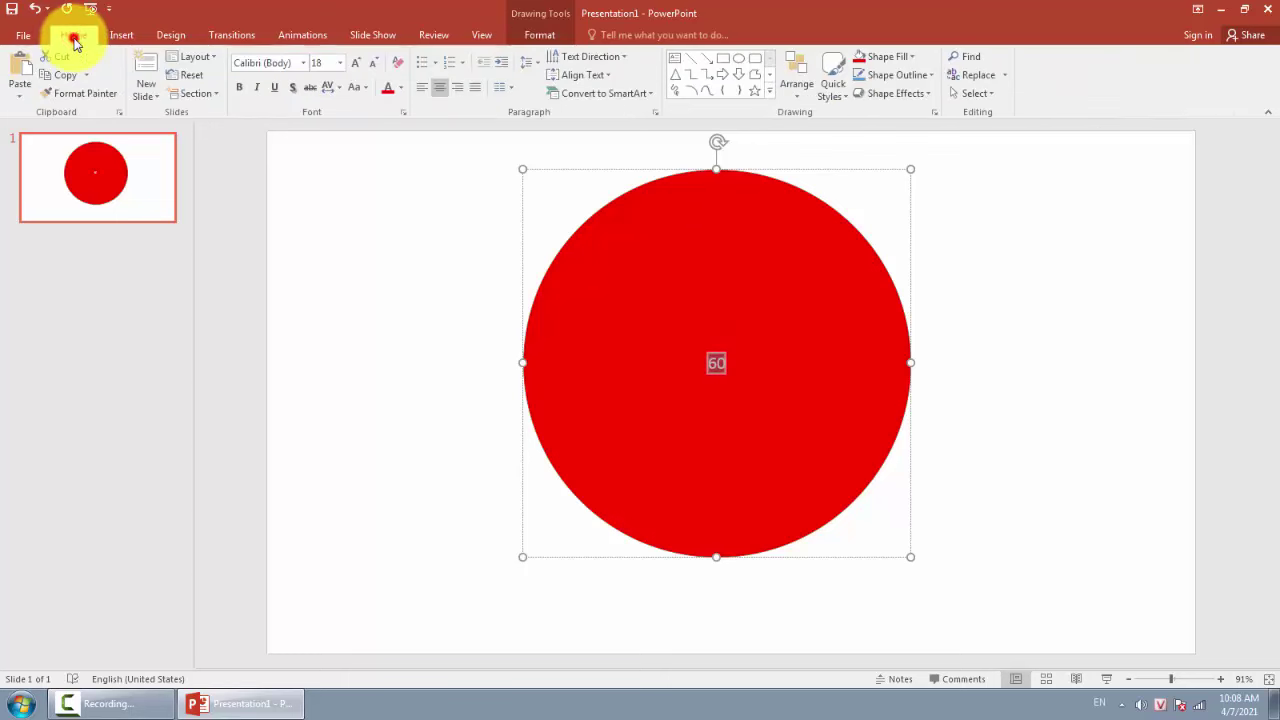
{"action": "left_click", "coordinate": [321, 62]}
{"action": "type", "text": "200"}
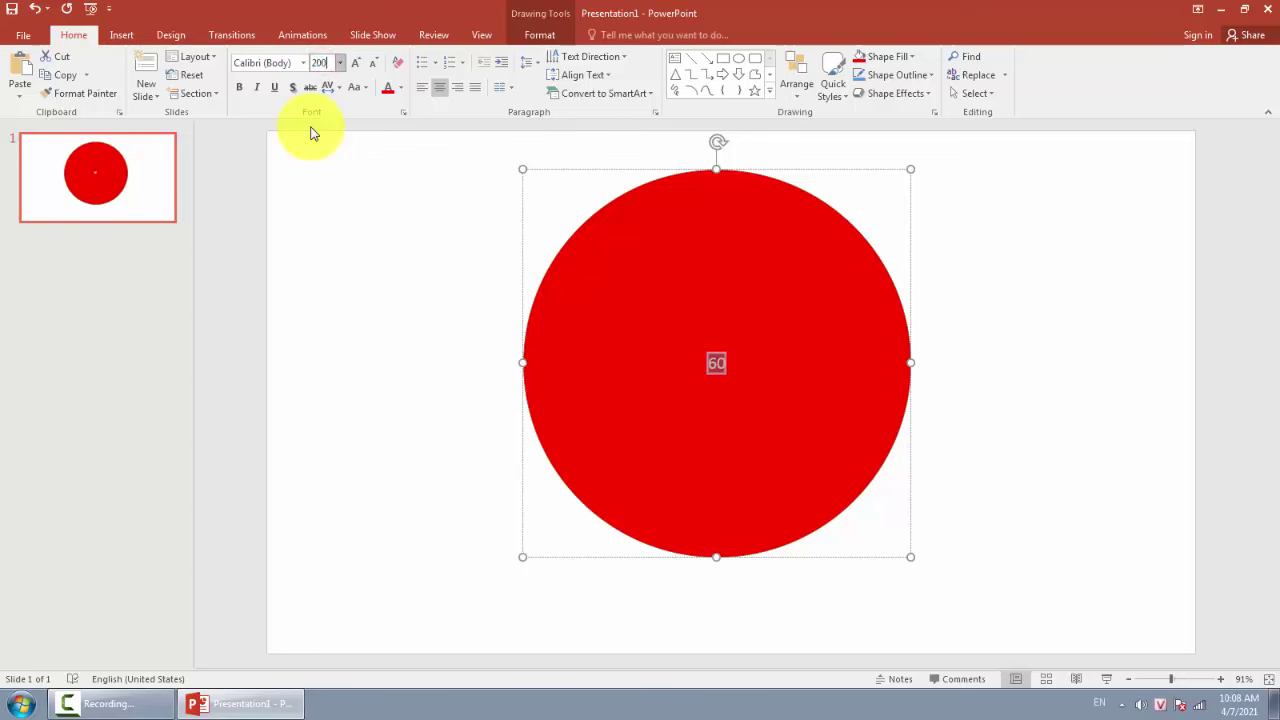
{"action": "key", "text": "Return"}
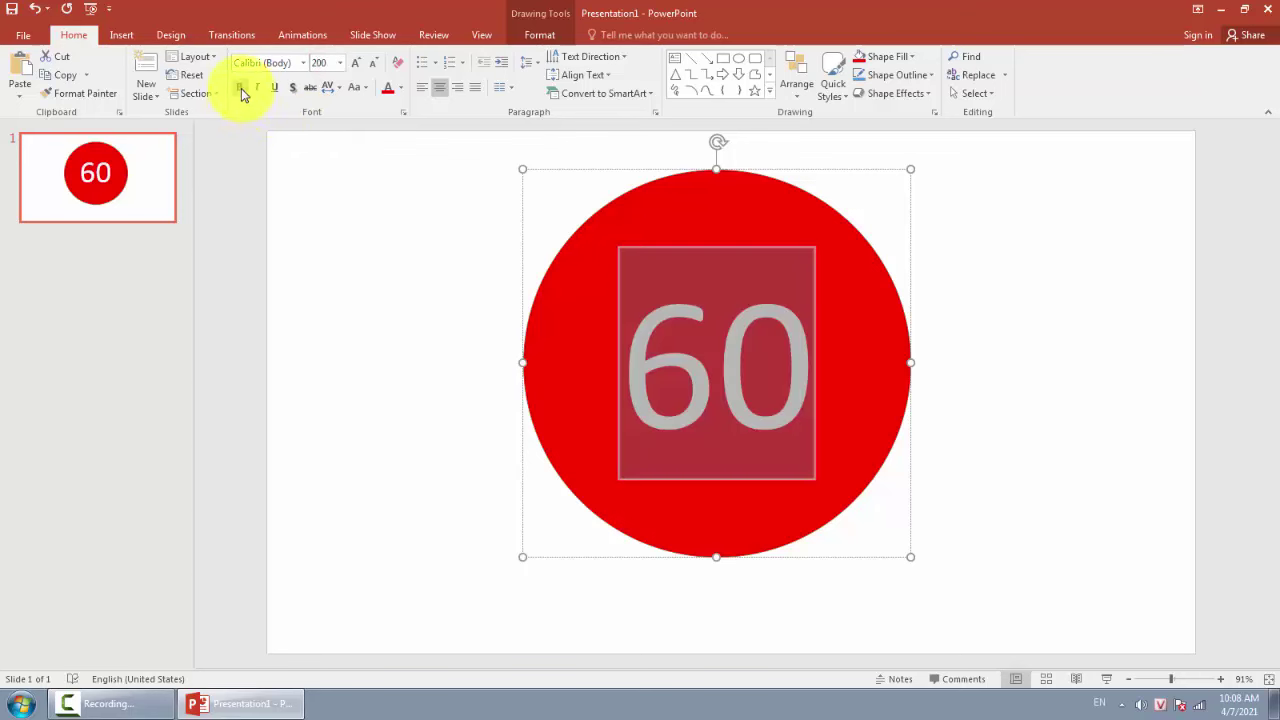
{"action": "left_click", "coordinate": [240, 87]}
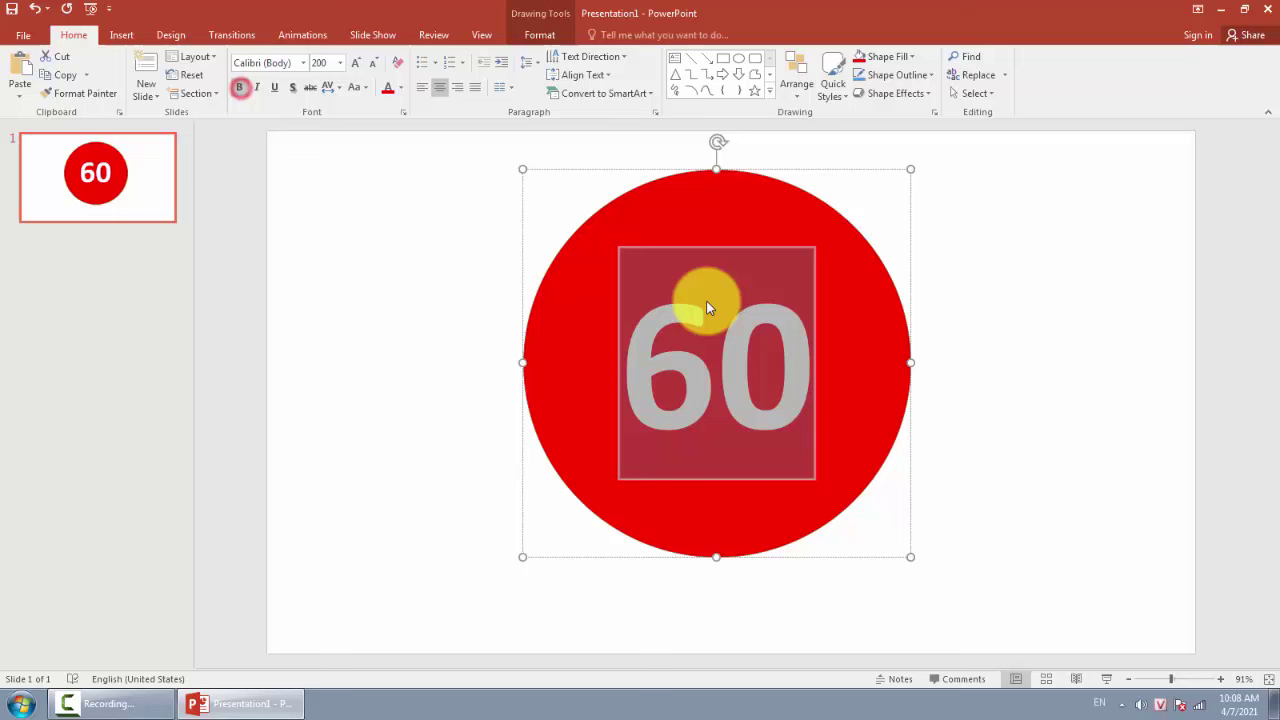
- Enlarge the 60 to font size 260 and deselect the circle
{"action": "key", "text": "Return"}
{"action": "left_click", "coordinate": [320, 63]}
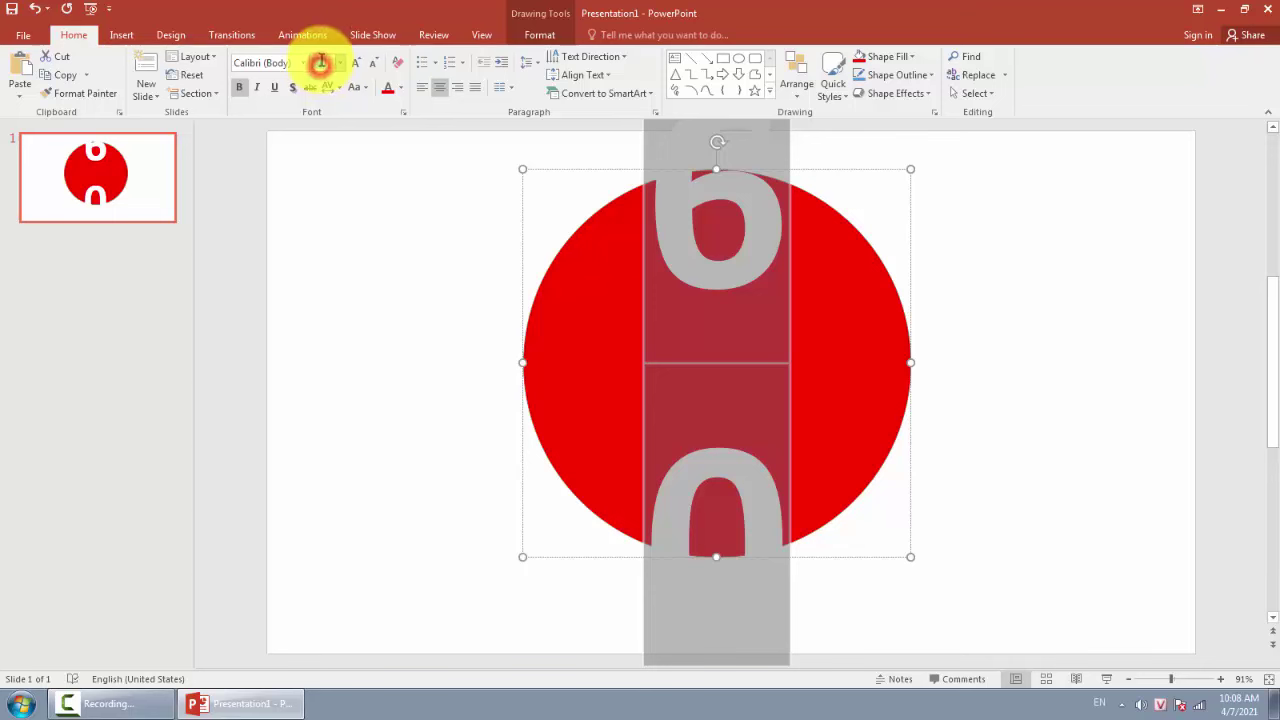
{"action": "key", "text": "Return"}
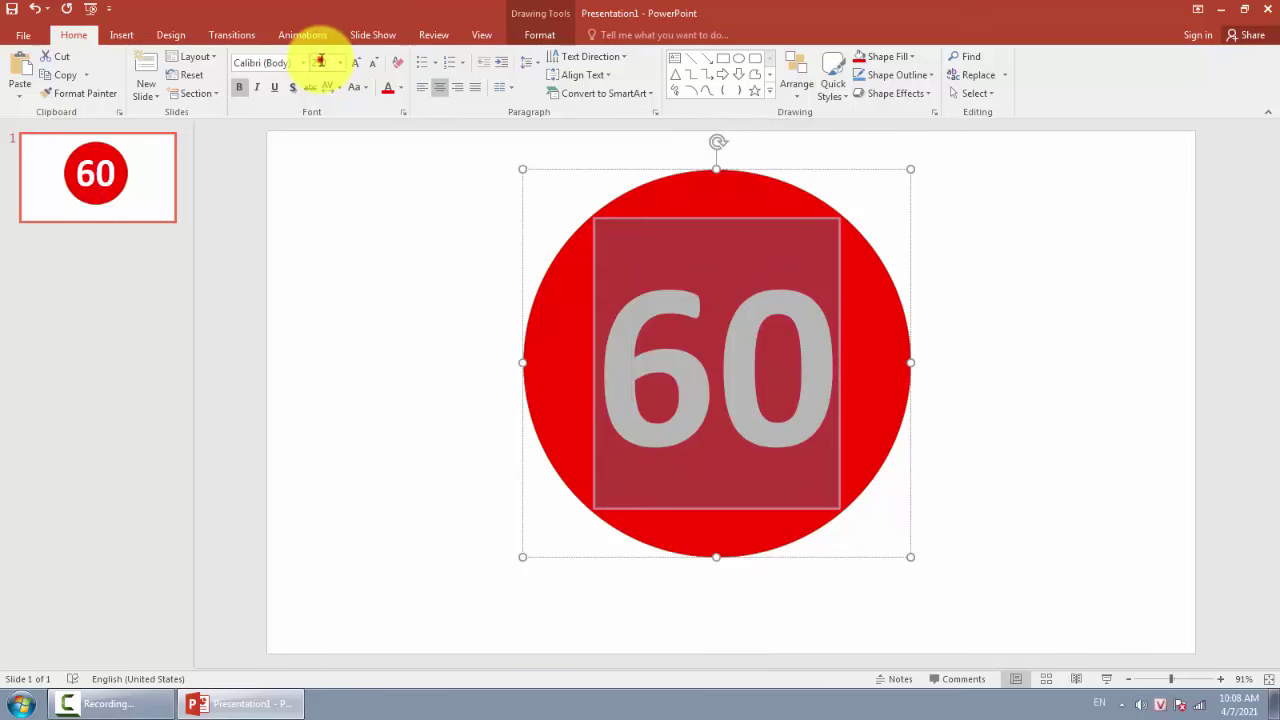
{"action": "left_click", "coordinate": [320, 60]}
{"action": "key", "text": "ctrl+z"}
{"action": "left_click", "coordinate": [320, 62]}
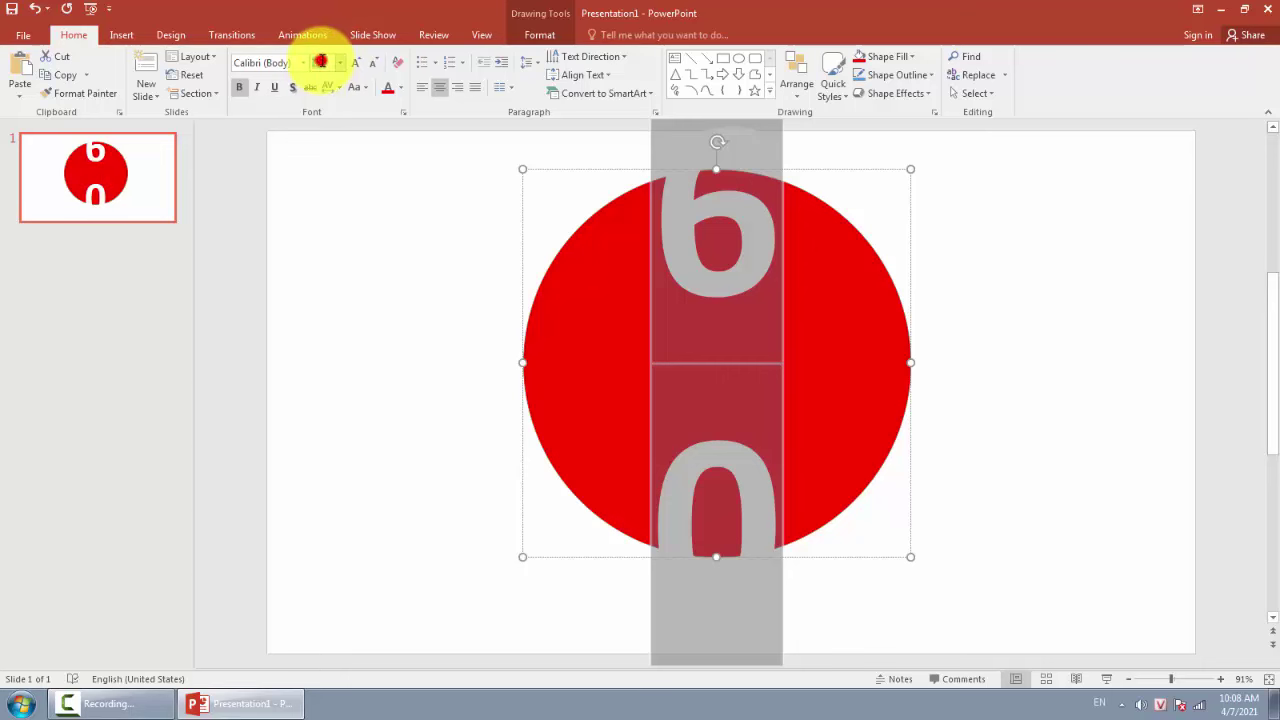
{"action": "key", "text": "Return"}
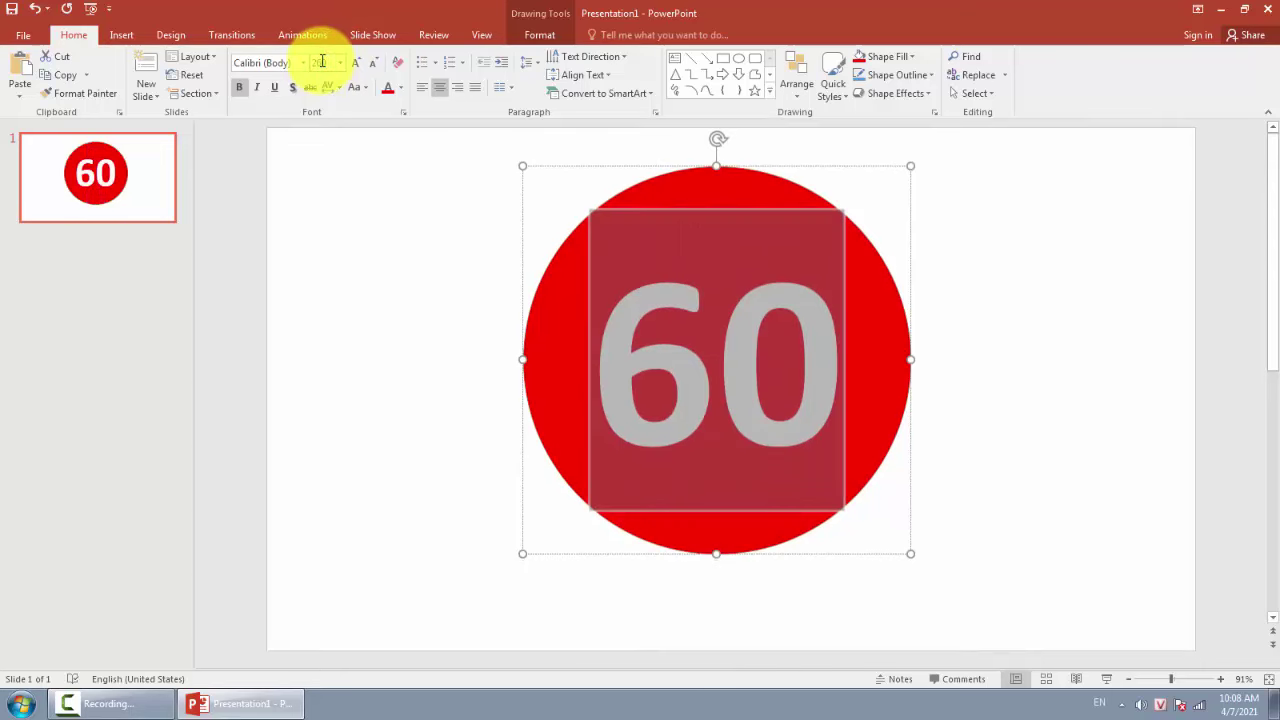
{"action": "left_click", "coordinate": [1016, 374]}
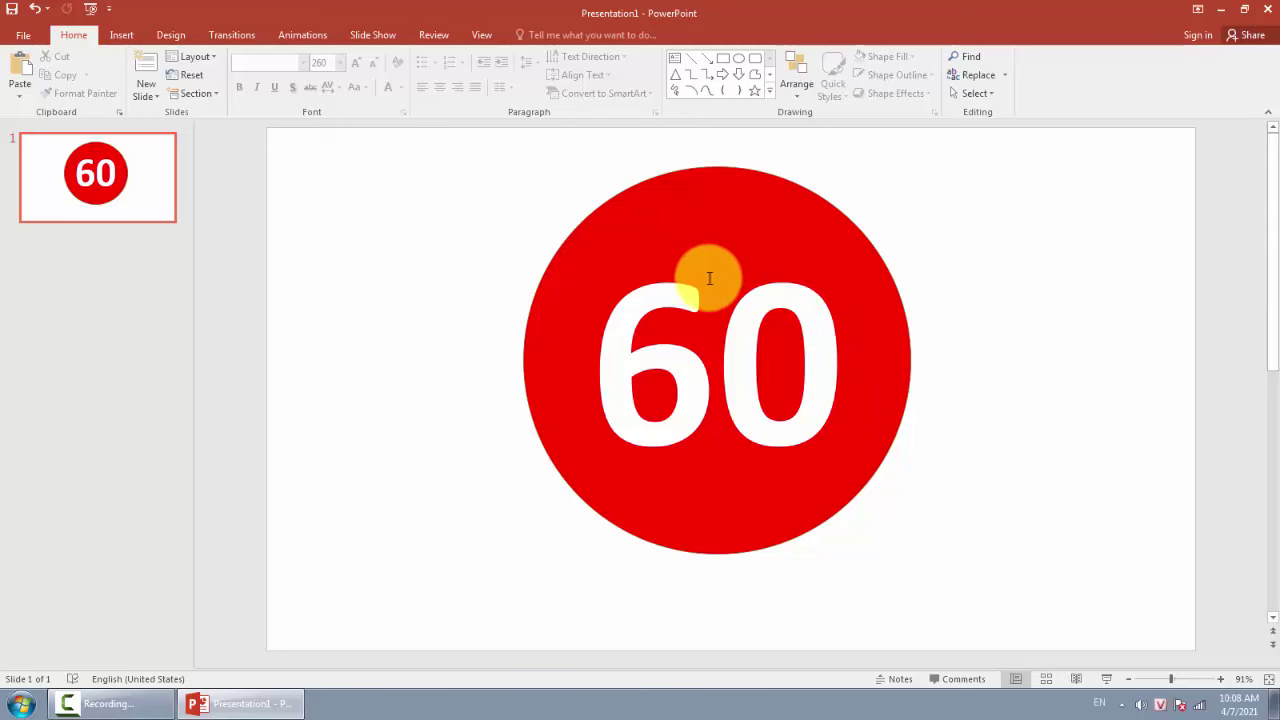
- Retype the circle's number as 30, then select its digit 3
{"action": "triple_click", "coordinate": [688, 354]}
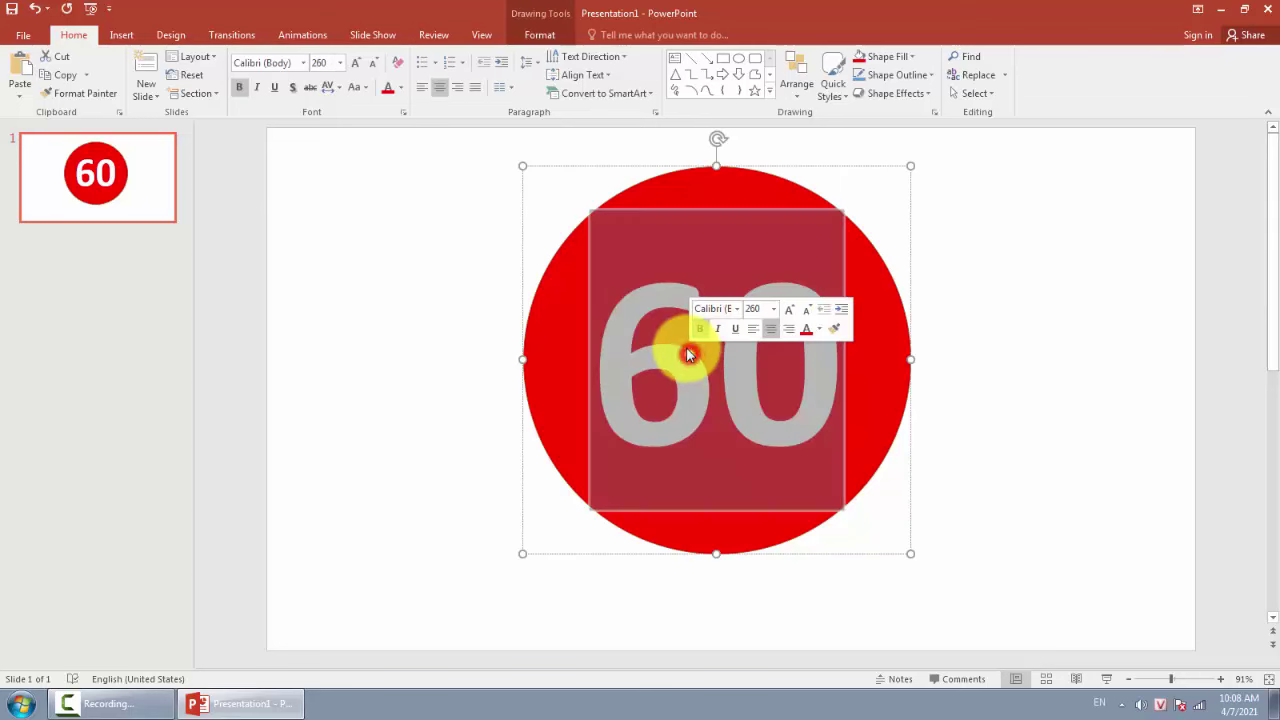
{"action": "type", "text": "30"}
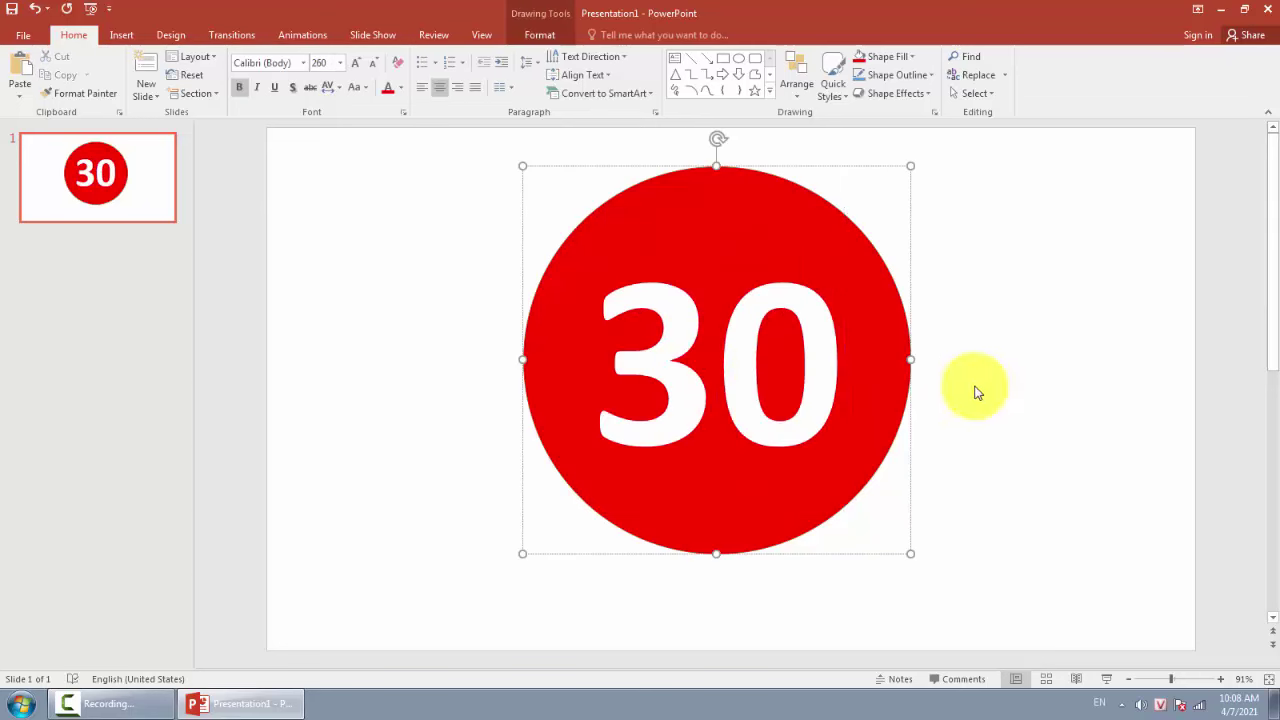
{"action": "left_click", "coordinate": [984, 386]}
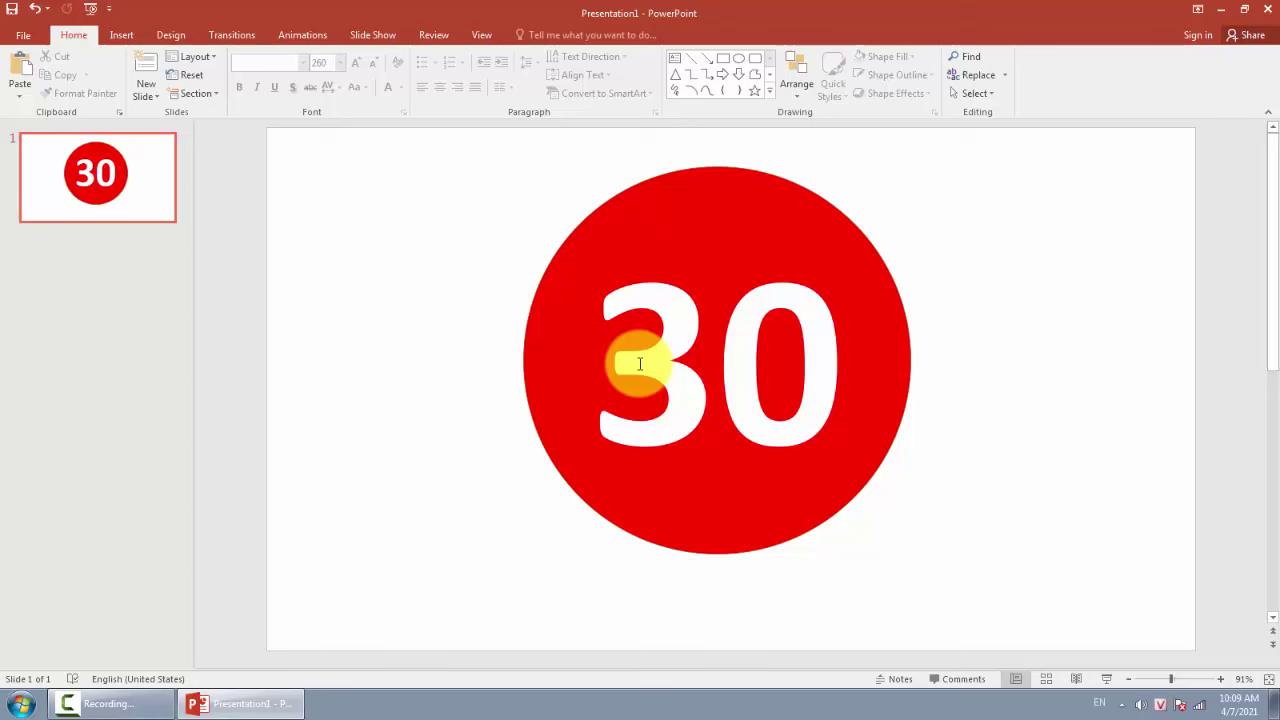
{"action": "left_click_drag", "start_coordinate": [640, 363], "coordinate": [686, 358]}
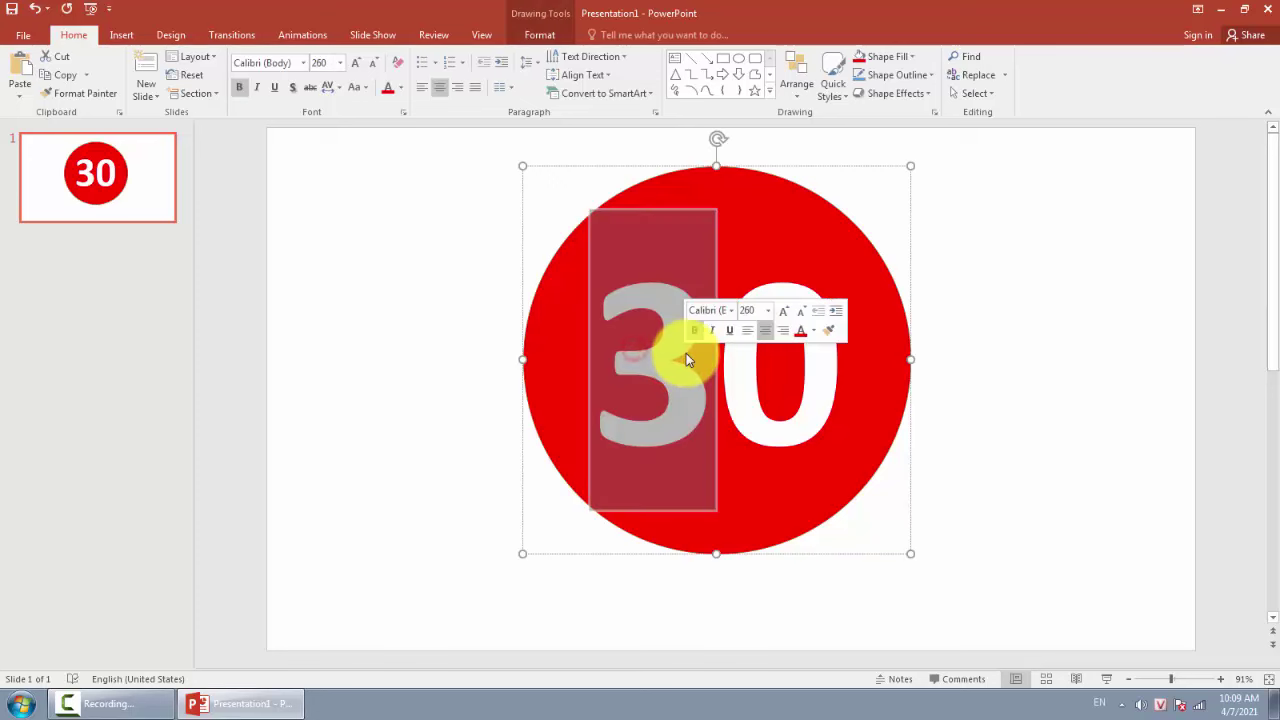
- Change the number to 10 and move the circle to the slide's upper left
{"action": "type", "text": "1"}
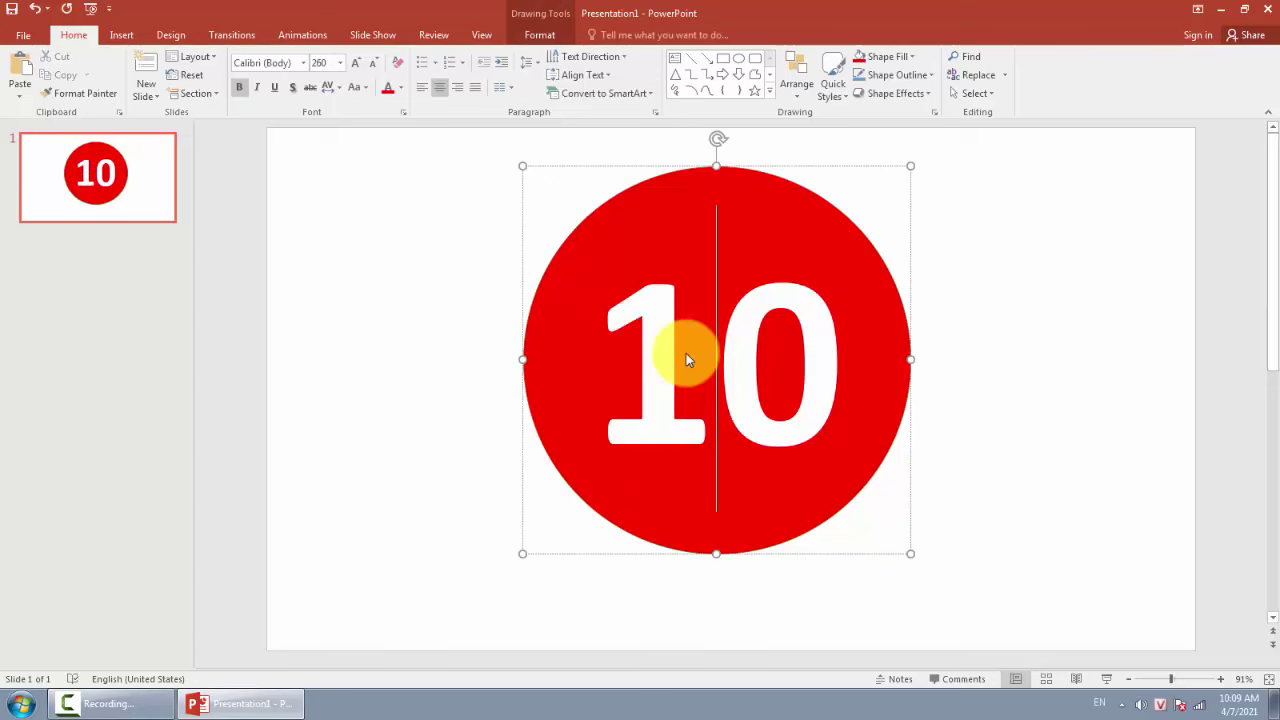
{"action": "left_click", "coordinate": [991, 396]}
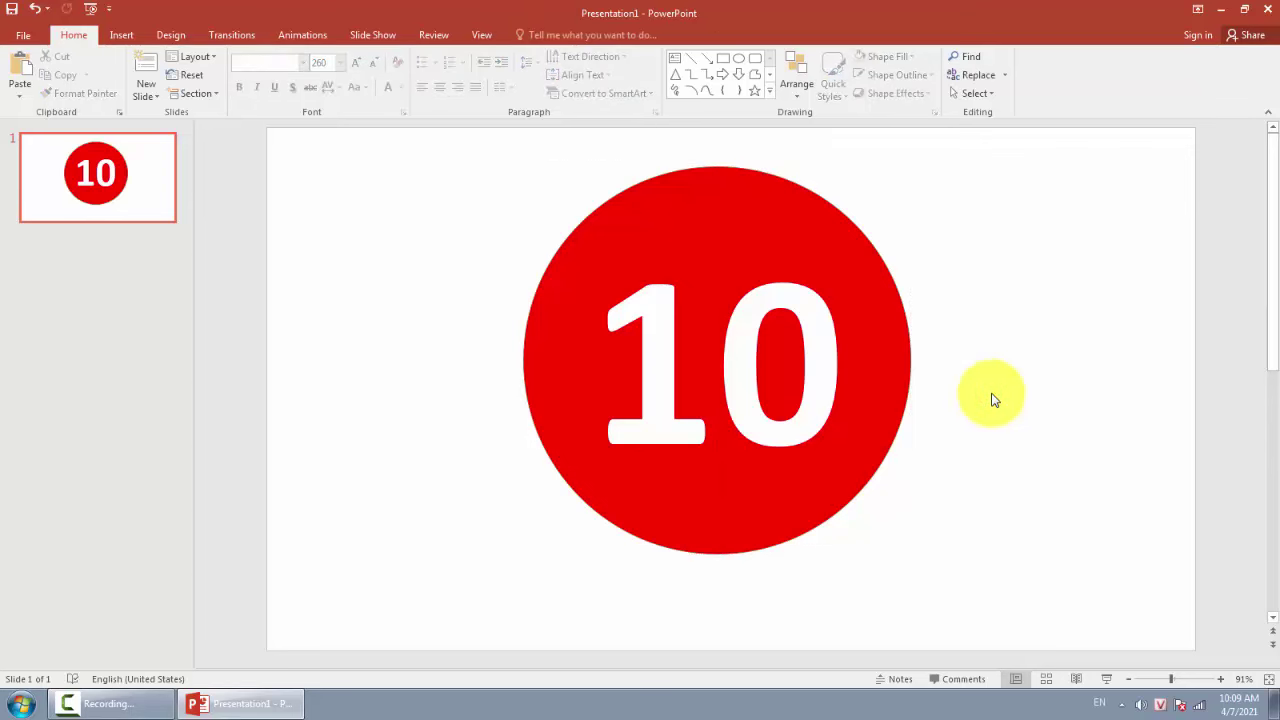
{"action": "left_click_drag", "start_coordinate": [762, 179], "coordinate": [543, 156]}
{"action": "left_click_drag", "start_coordinate": [545, 155], "coordinate": [545, 160]}
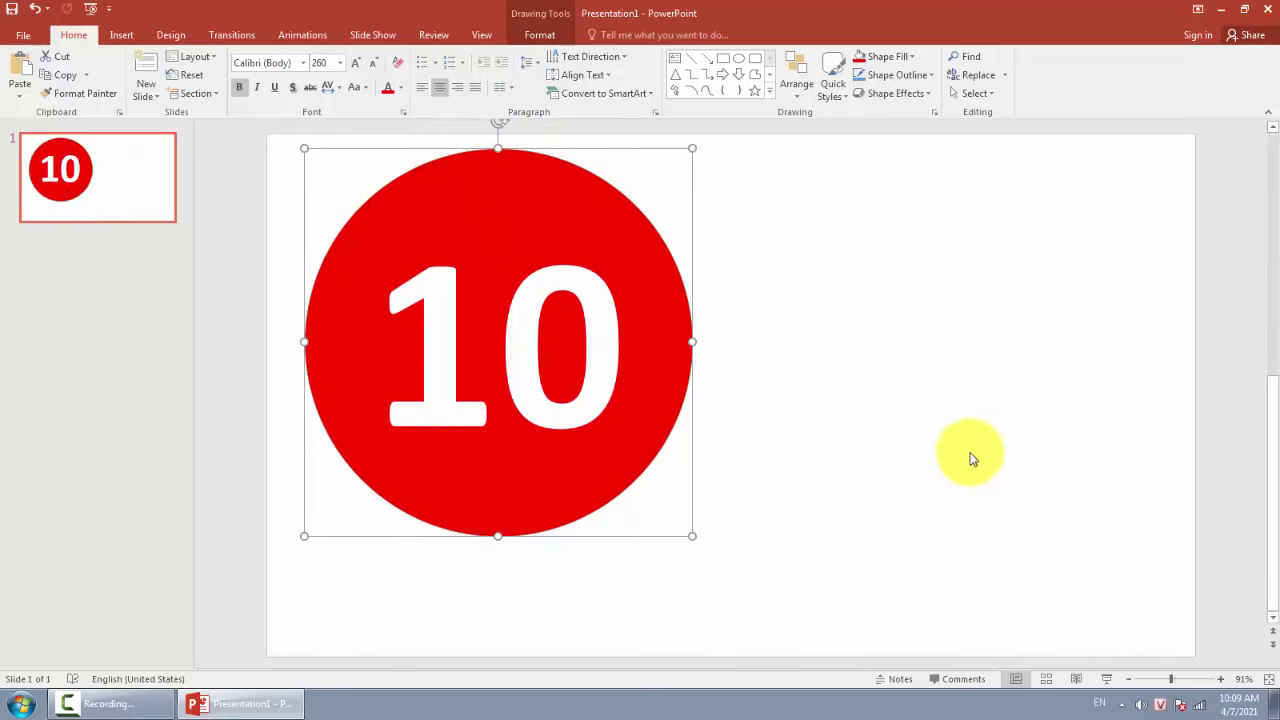
{"action": "left_click", "coordinate": [571, 236]}
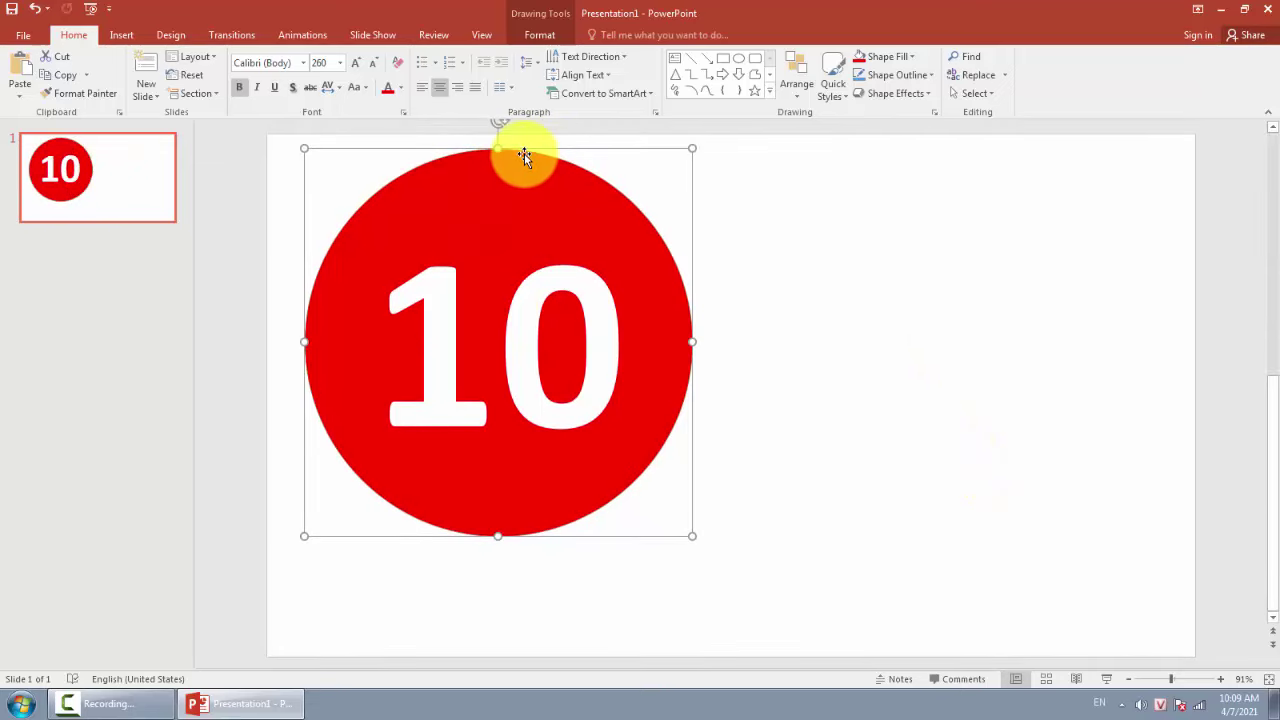
{"action": "left_click_drag", "start_coordinate": [524, 153], "coordinate": [526, 159]}
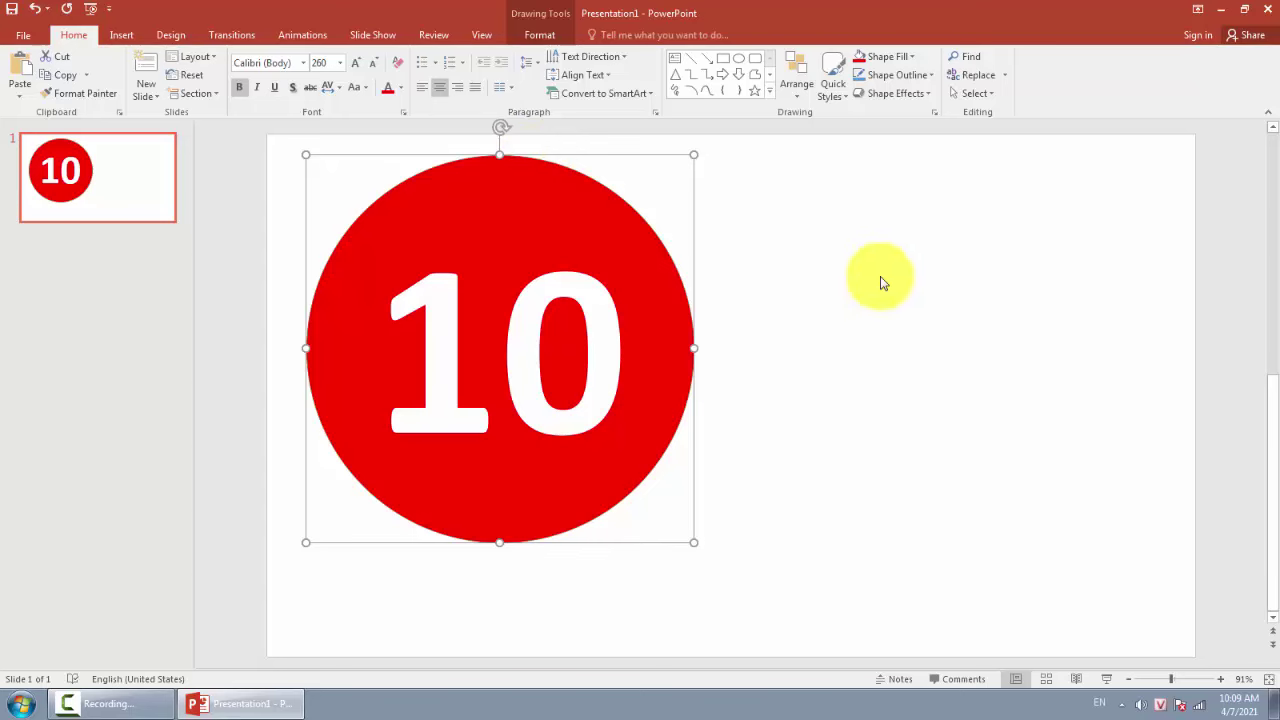
{"action": "left_click", "coordinate": [613, 188]}
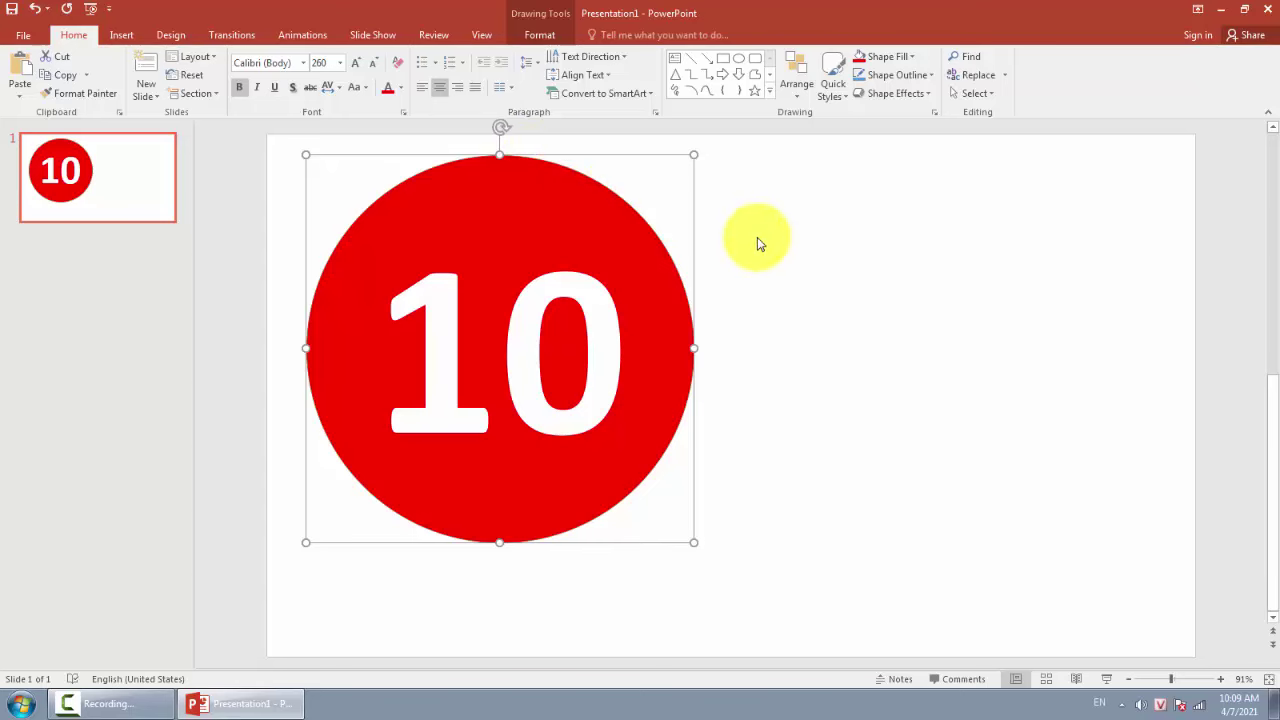
{"action": "left_click", "coordinate": [921, 269]}
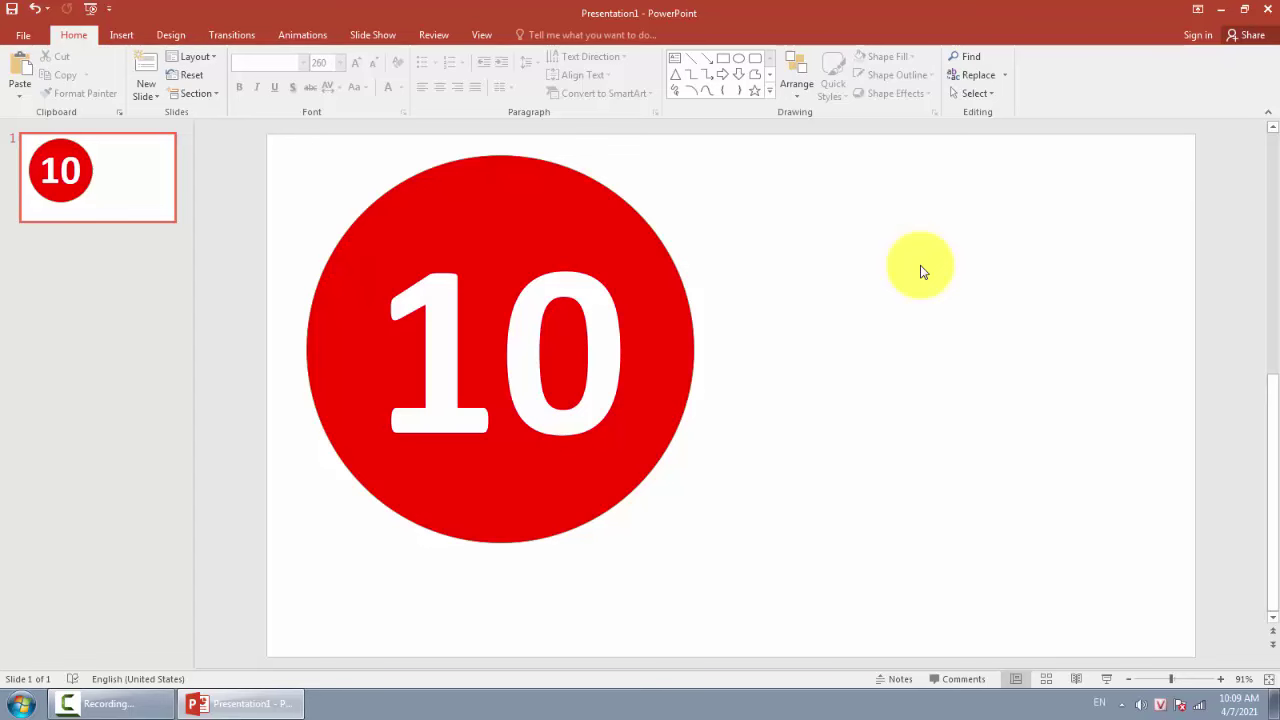
- Paste three copies of the circle and renumber them 9, 8 and 7
{"action": "key", "text": "ctrl+v"}
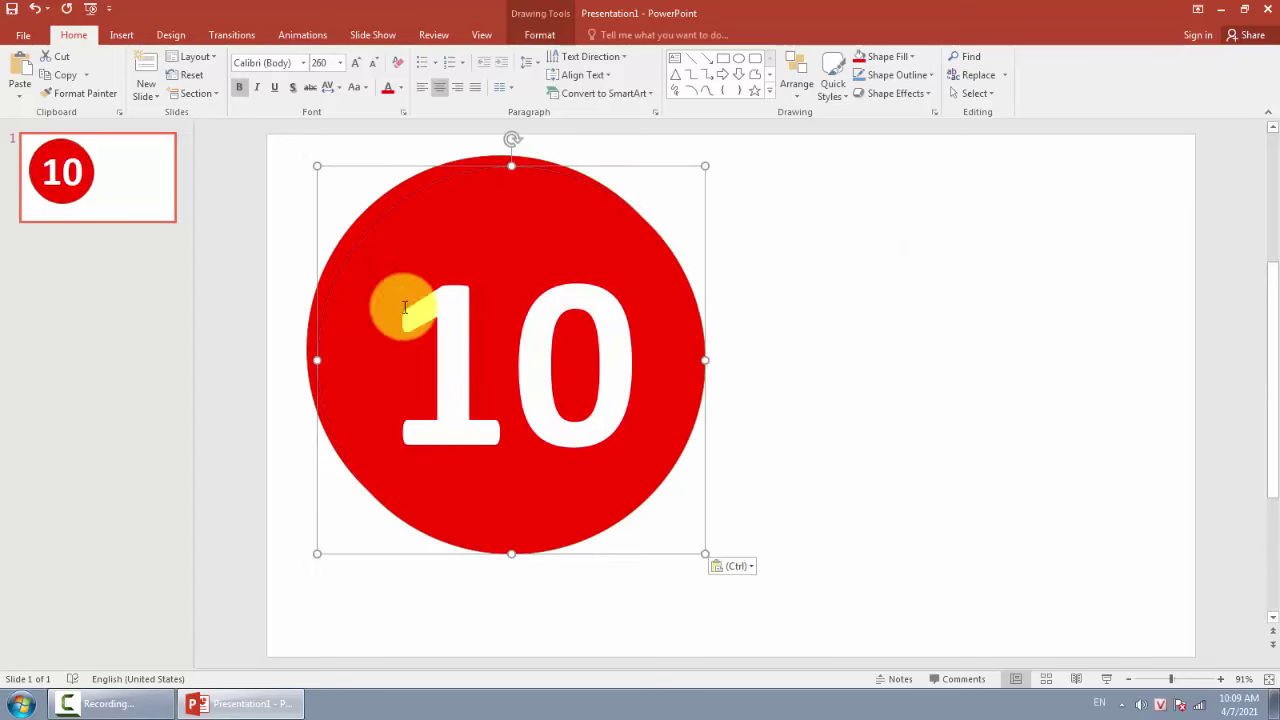
{"action": "left_click_drag", "start_coordinate": [410, 335], "coordinate": [602, 325]}
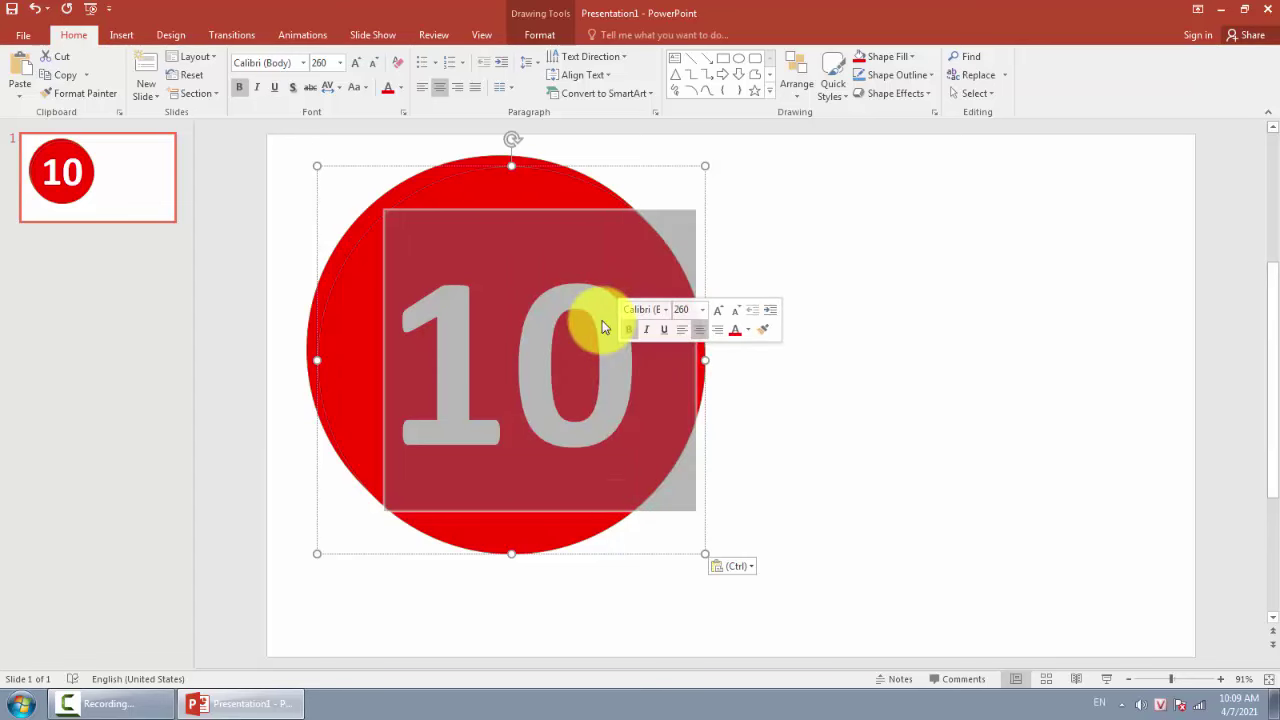
{"action": "type", "text": "9"}
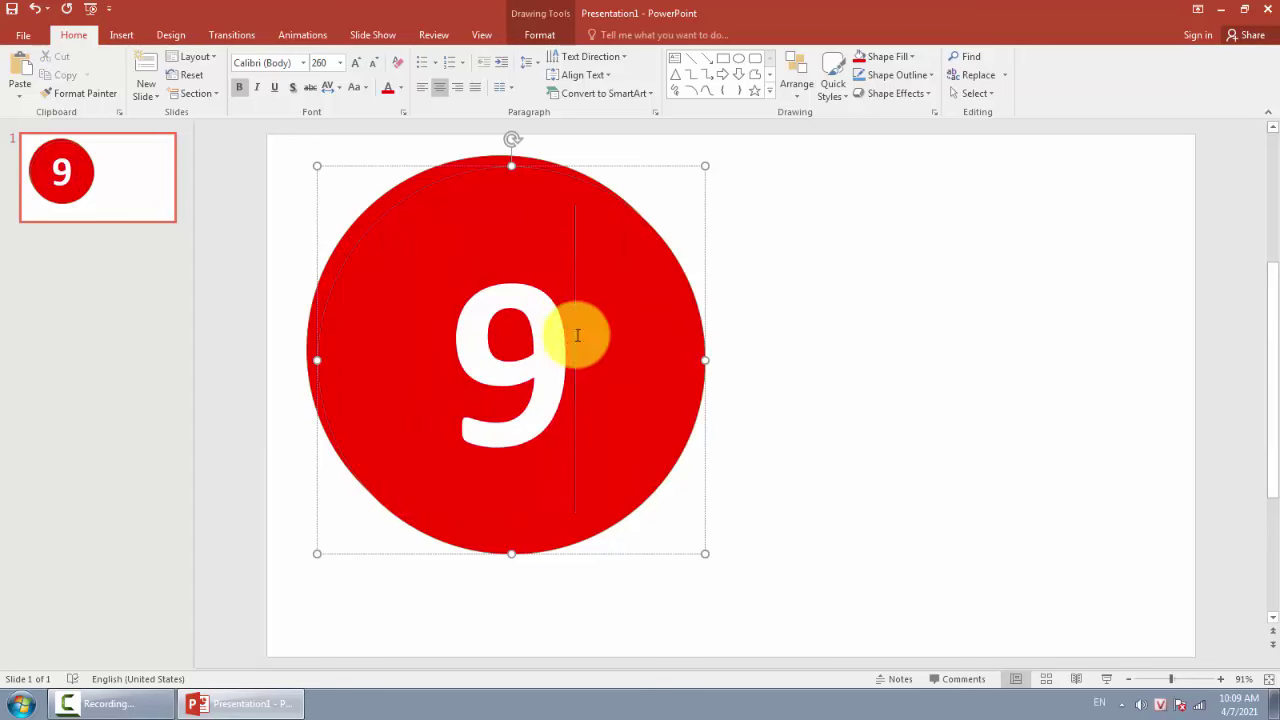
{"action": "left_click", "coordinate": [948, 310]}
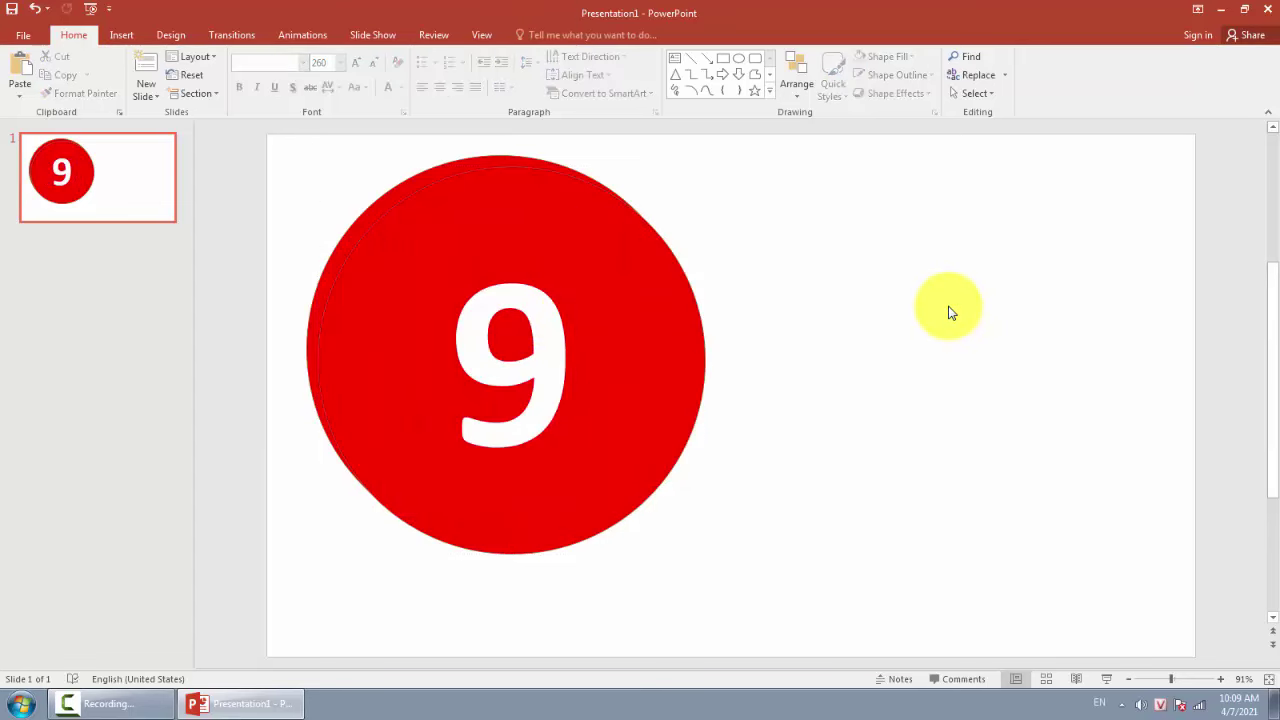
{"action": "key", "text": "ctrl+v"}
{"action": "left_click", "coordinate": [514, 363]}
{"action": "double_click", "coordinate": [514, 363]}
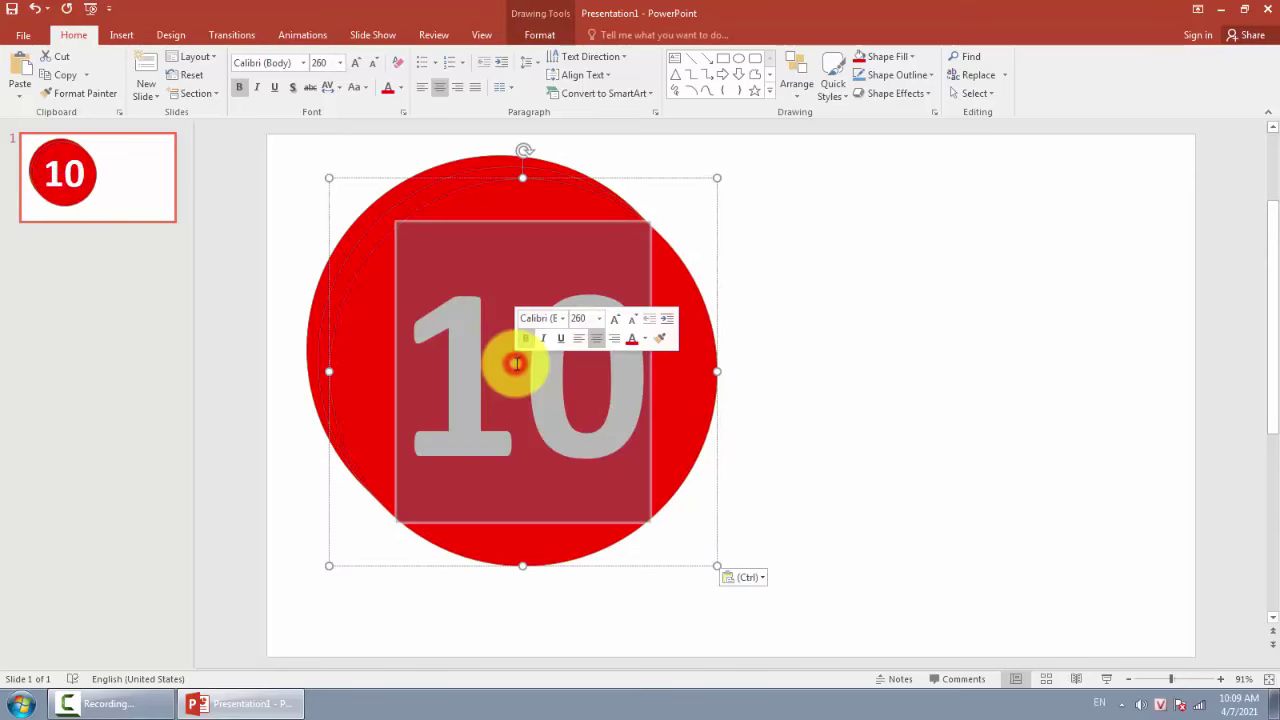
{"action": "type", "text": "8"}
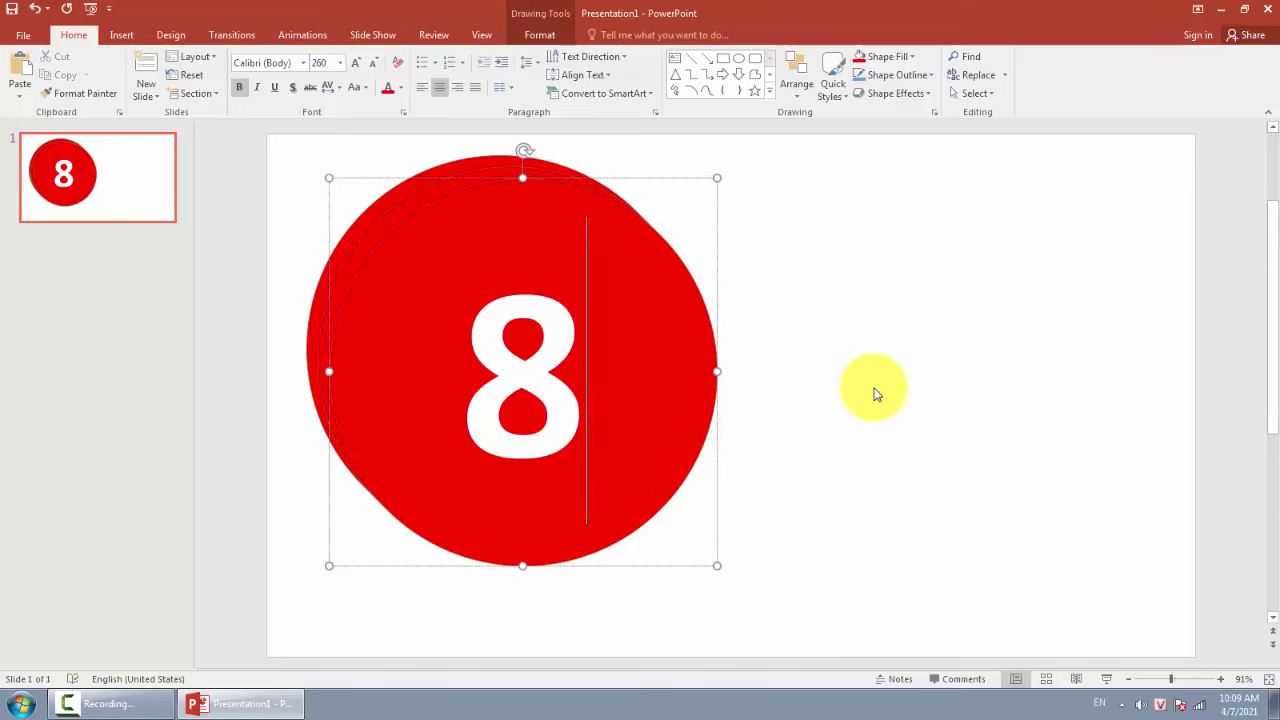
{"action": "left_click", "coordinate": [874, 390]}
{"action": "key", "text": "ctrl+v"}
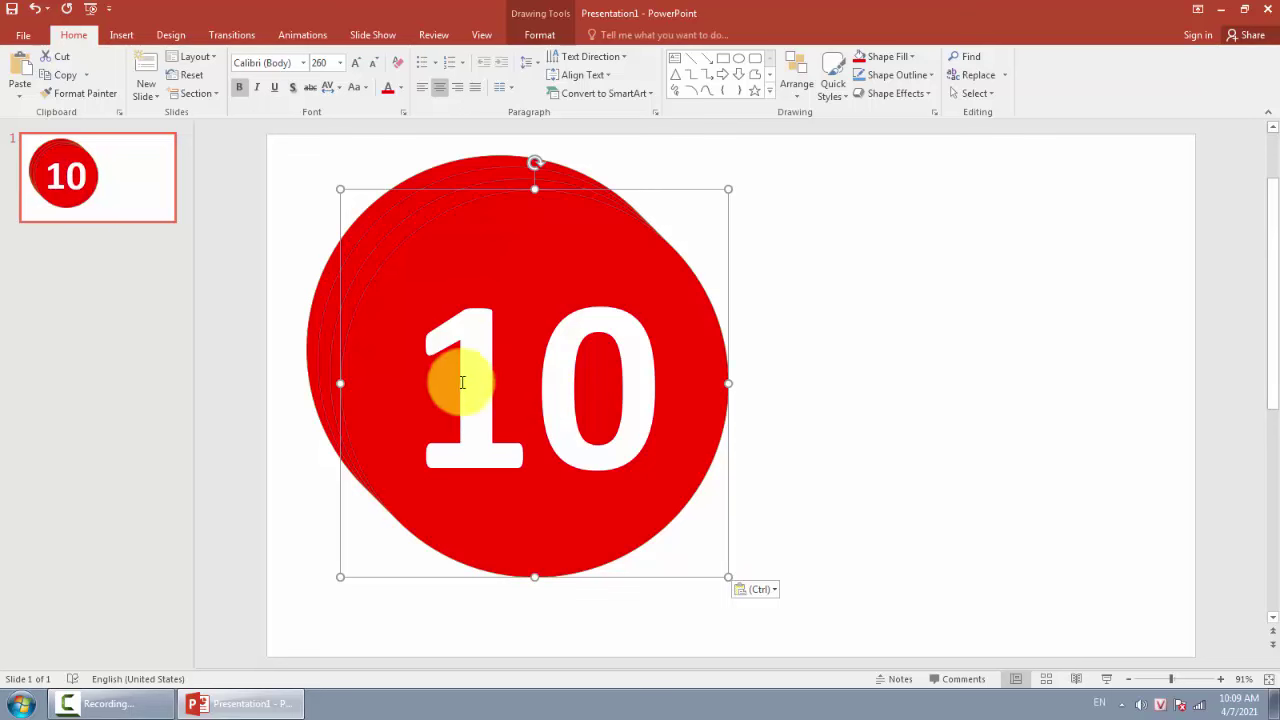
{"action": "double_click", "coordinate": [462, 378]}
{"action": "type", "text": "7"}
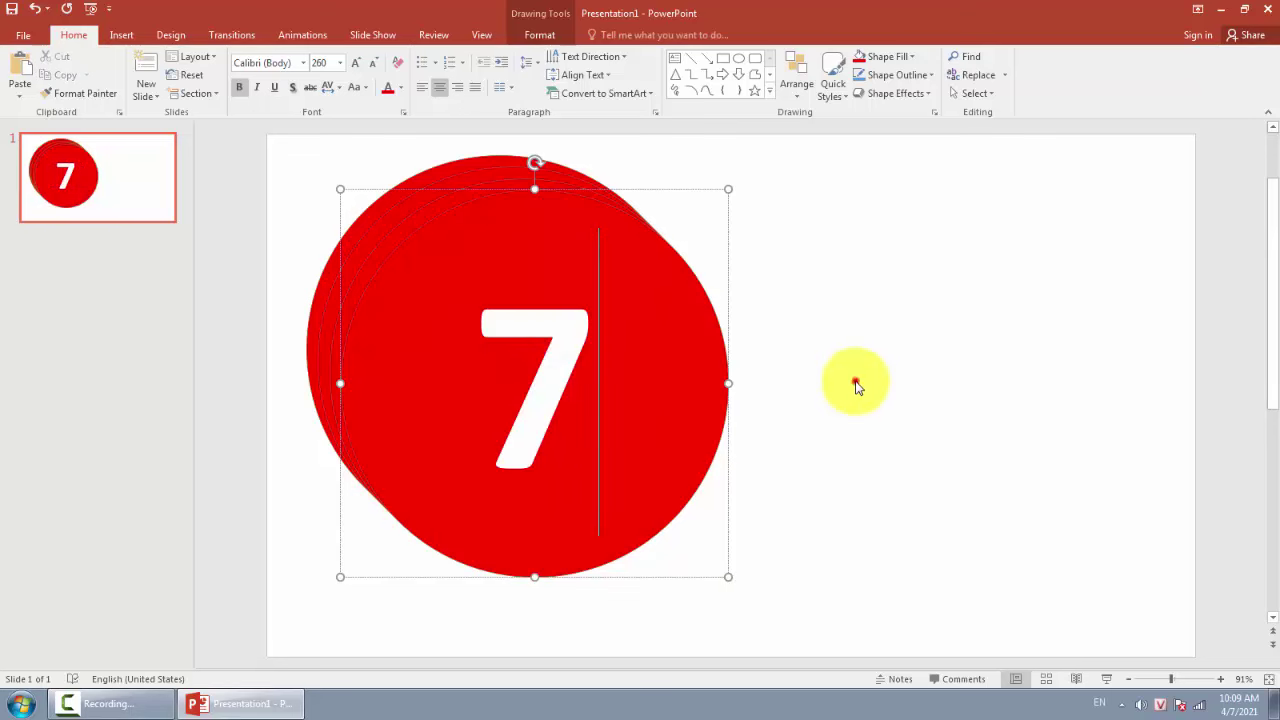
{"action": "left_click", "coordinate": [857, 380]}
- Paste three more copies and renumber them 6, 5 and 4
{"action": "key", "text": "ctrl+v"}
{"action": "double_click", "coordinate": [552, 387]}
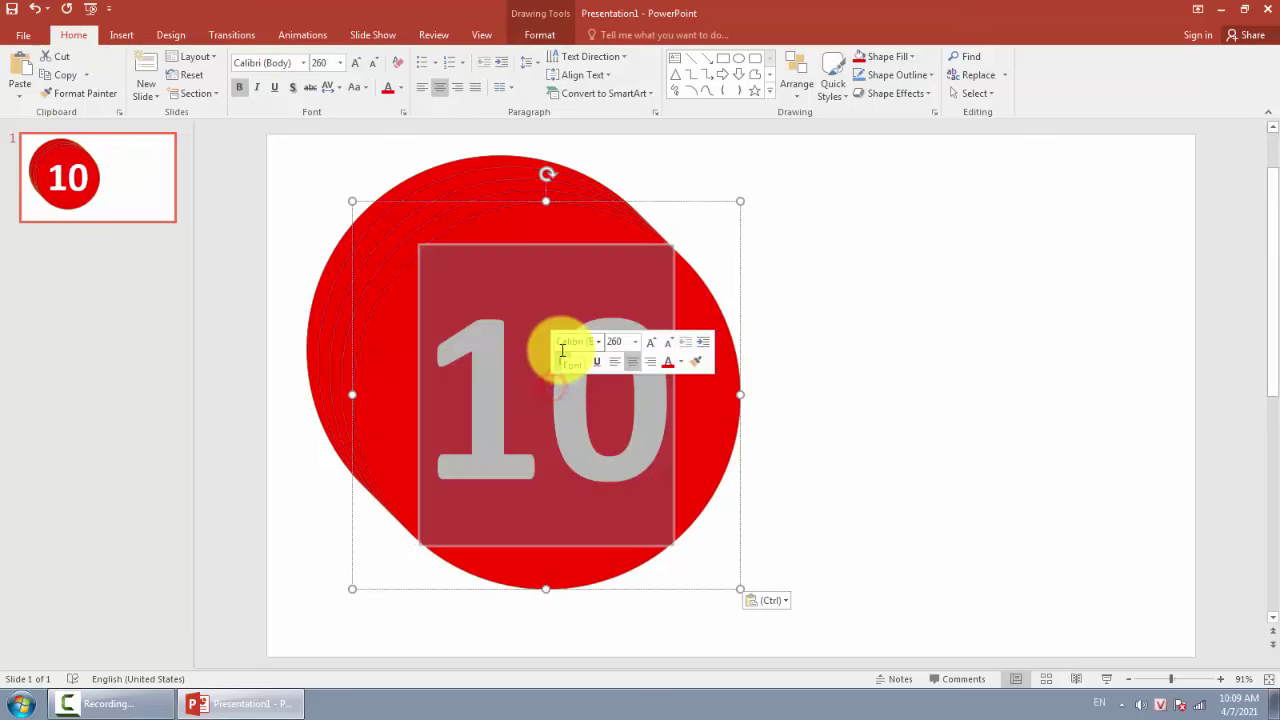
{"action": "type", "text": "6"}
{"action": "left_click", "coordinate": [1049, 437]}
{"action": "key", "text": "ctrl+v"}
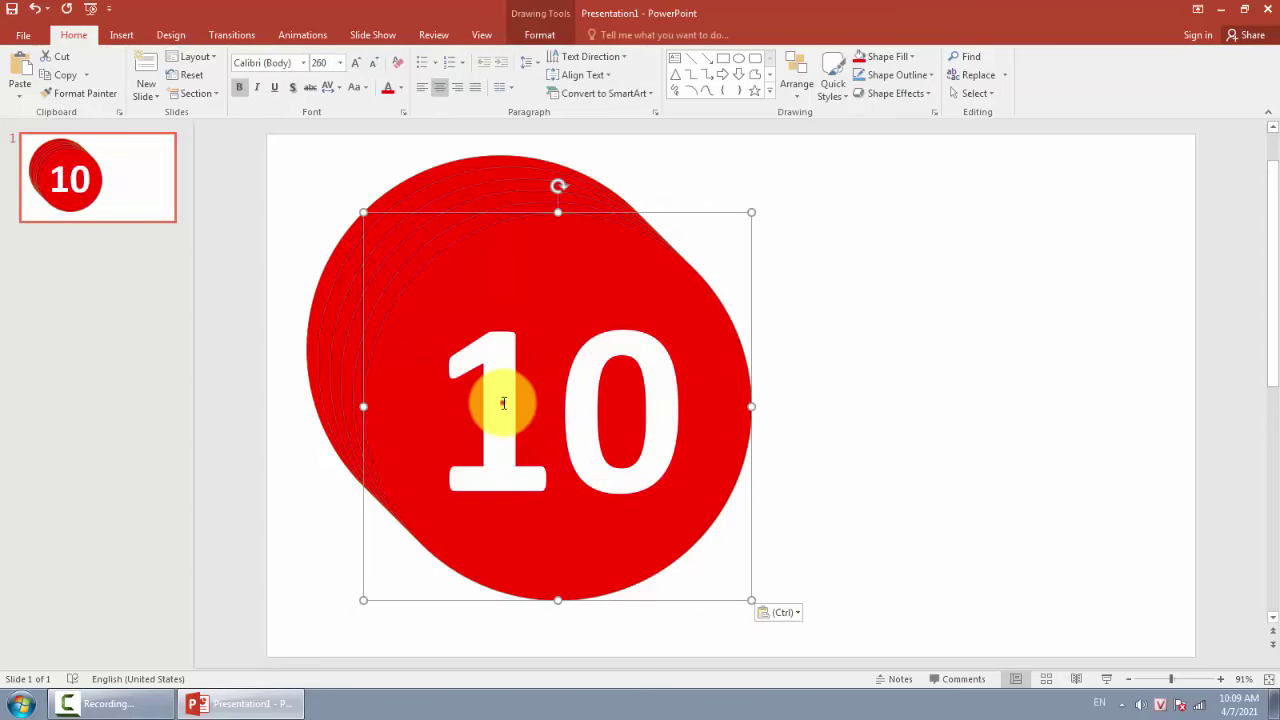
{"action": "double_click", "coordinate": [503, 403]}
{"action": "type", "text": "5"}
{"action": "left_click", "coordinate": [873, 458]}
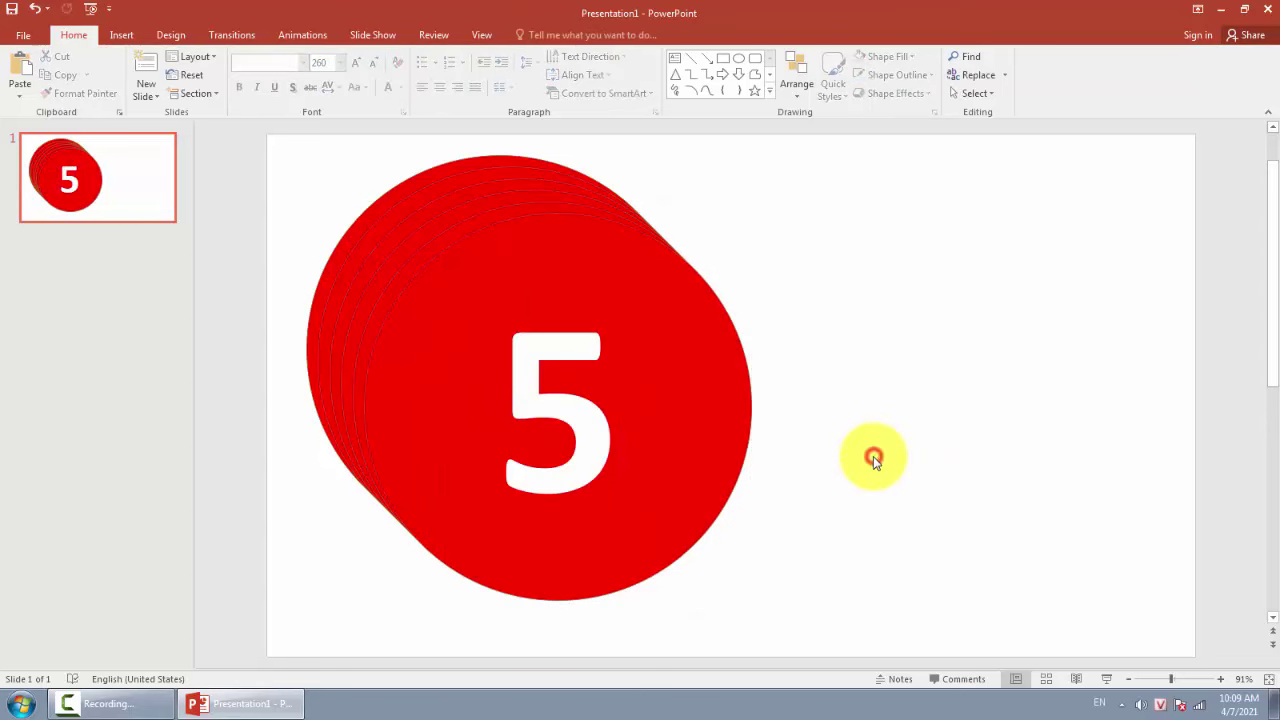
{"action": "key", "text": "ctrl+v"}
{"action": "double_click", "coordinate": [576, 434]}
{"action": "type", "text": "4"}
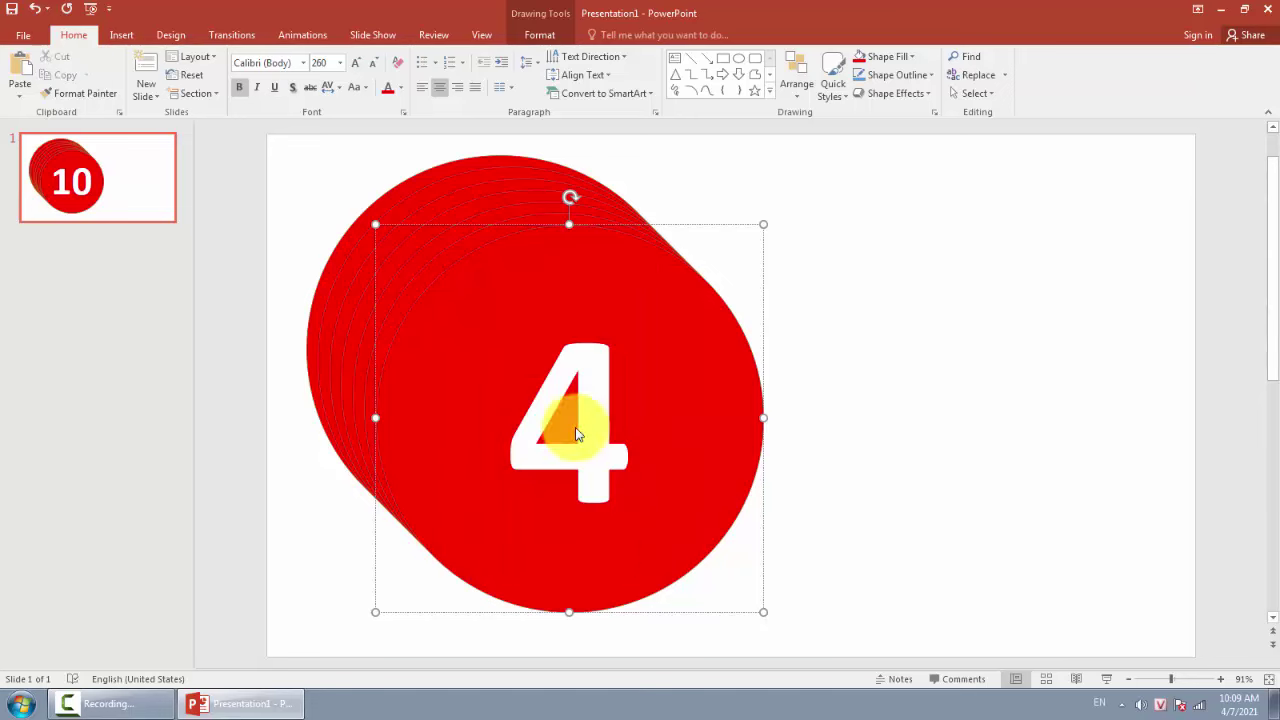
{"action": "left_click", "coordinate": [821, 441]}
- Paste copies renumbered 3, 2 and 1, then paste one more 10 circle
{"action": "key", "text": "ctrl+v"}
{"action": "double_click", "coordinate": [566, 435]}
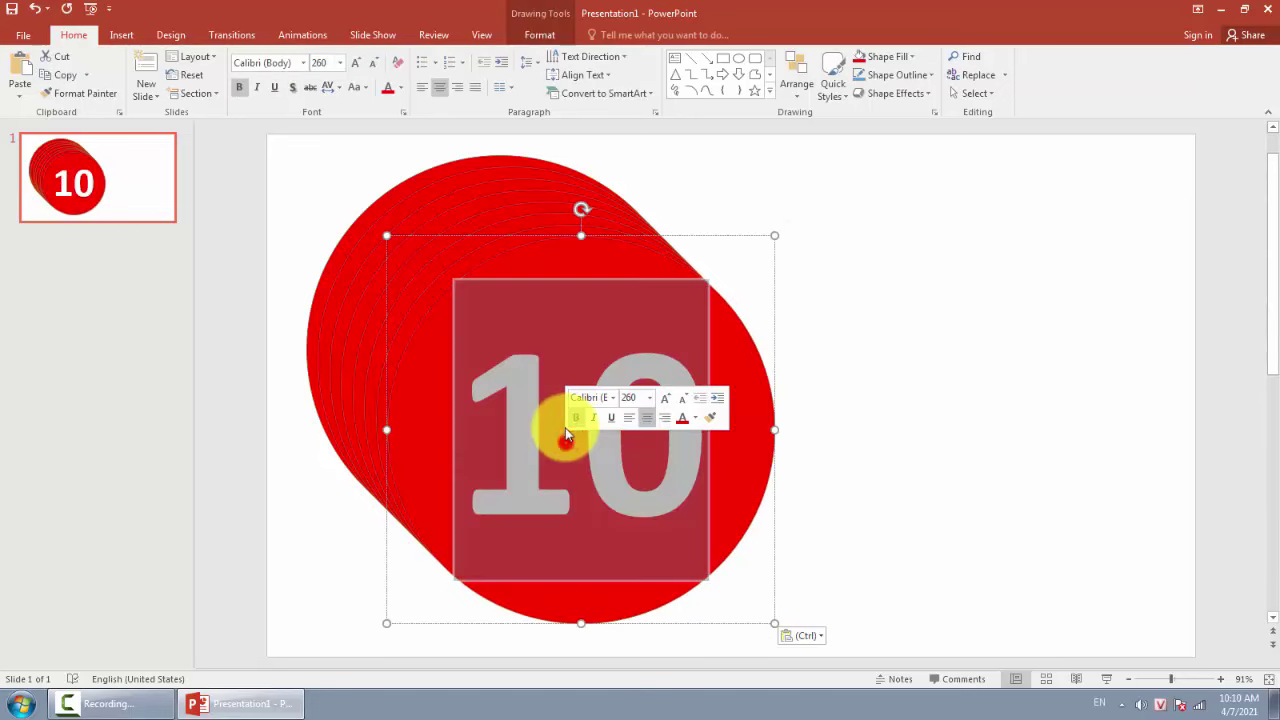
{"action": "type", "text": "3"}
{"action": "left_click", "coordinate": [841, 393]}
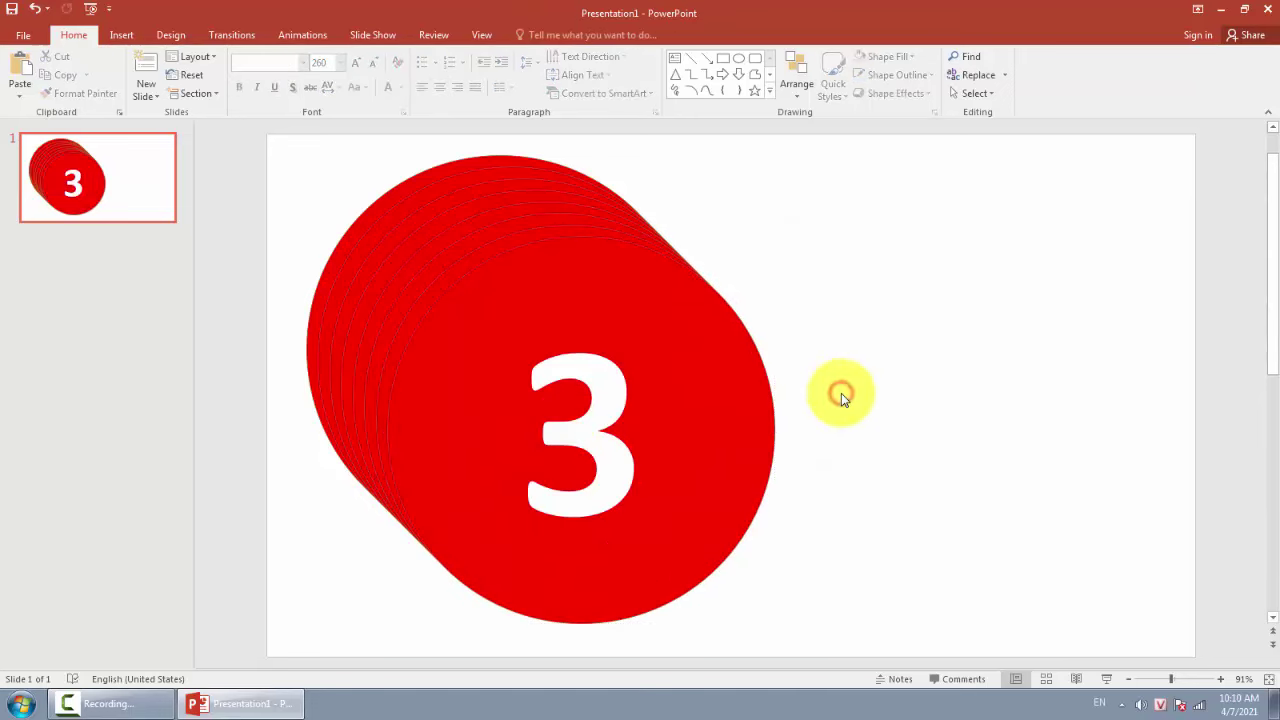
{"action": "key", "text": "ctrl+v"}
{"action": "double_click", "coordinate": [565, 452]}
{"action": "type", "text": "2"}
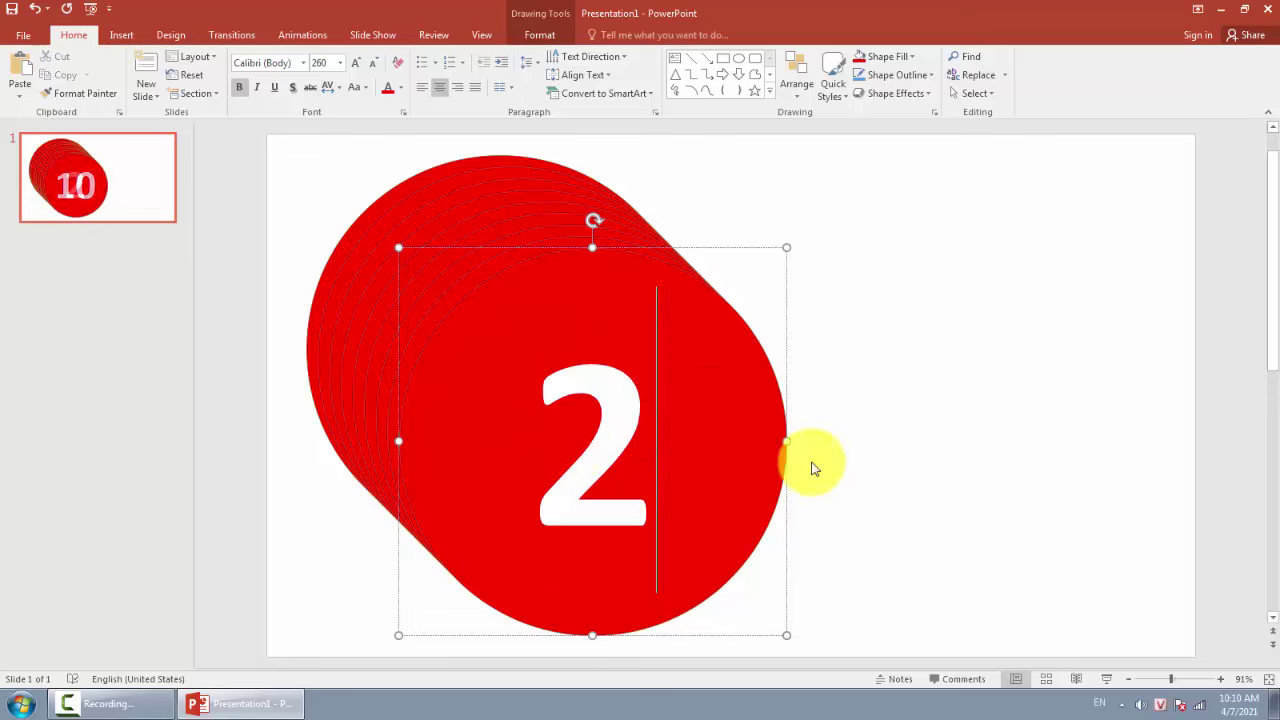
{"action": "left_click", "coordinate": [911, 454]}
{"action": "key", "text": "ctrl+v"}
{"action": "left_click", "coordinate": [590, 452]}
{"action": "double_click", "coordinate": [590, 452]}
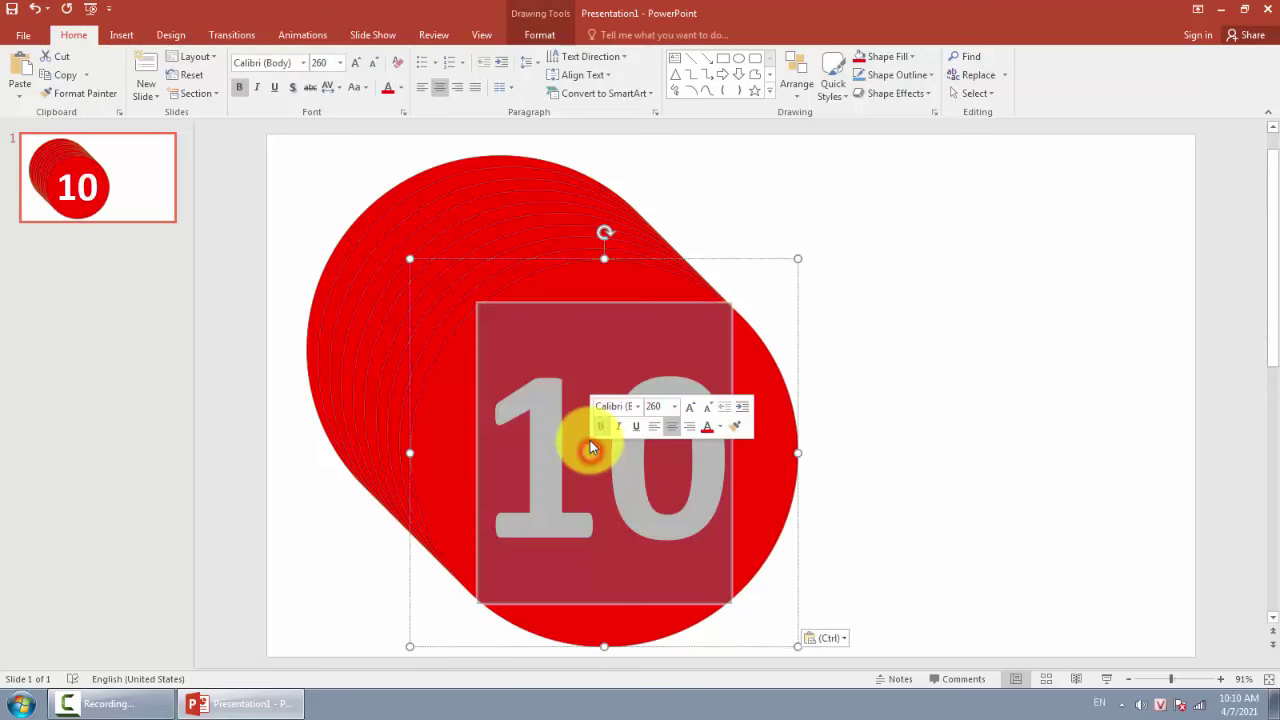
{"action": "type", "text": "1"}
{"action": "left_click", "coordinate": [881, 425]}
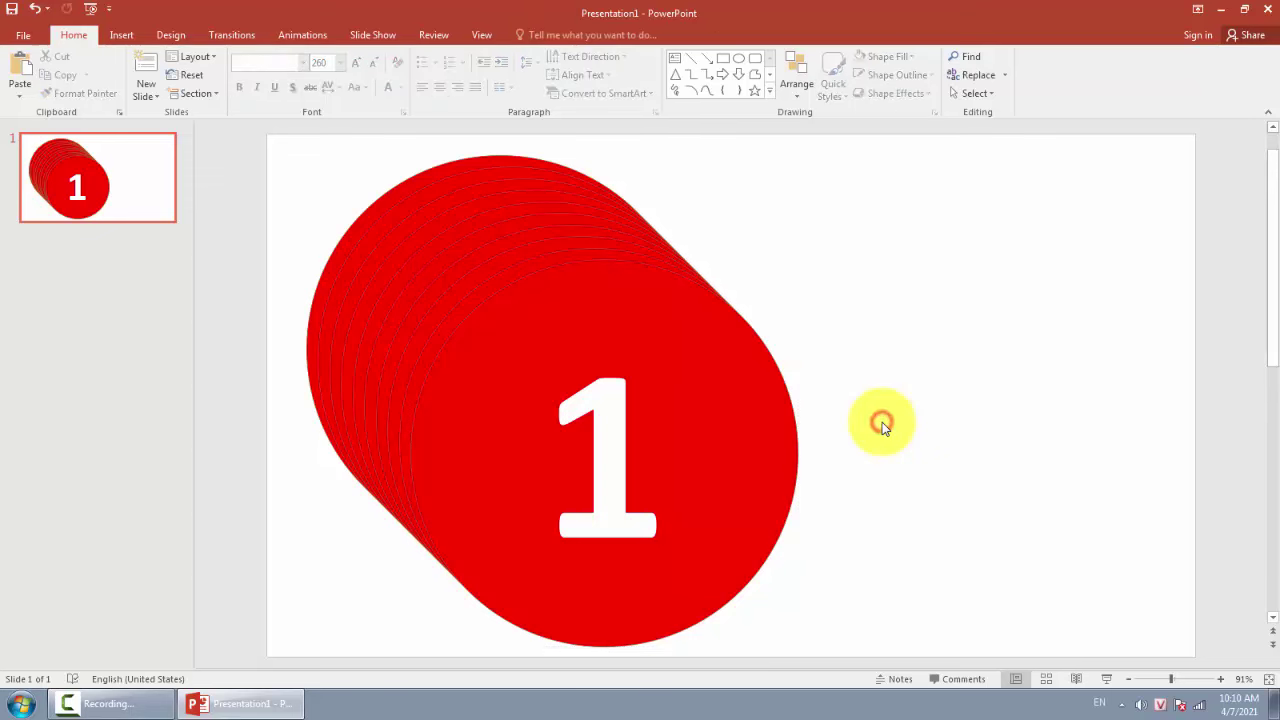
{"action": "key", "text": "ctrl+v"}
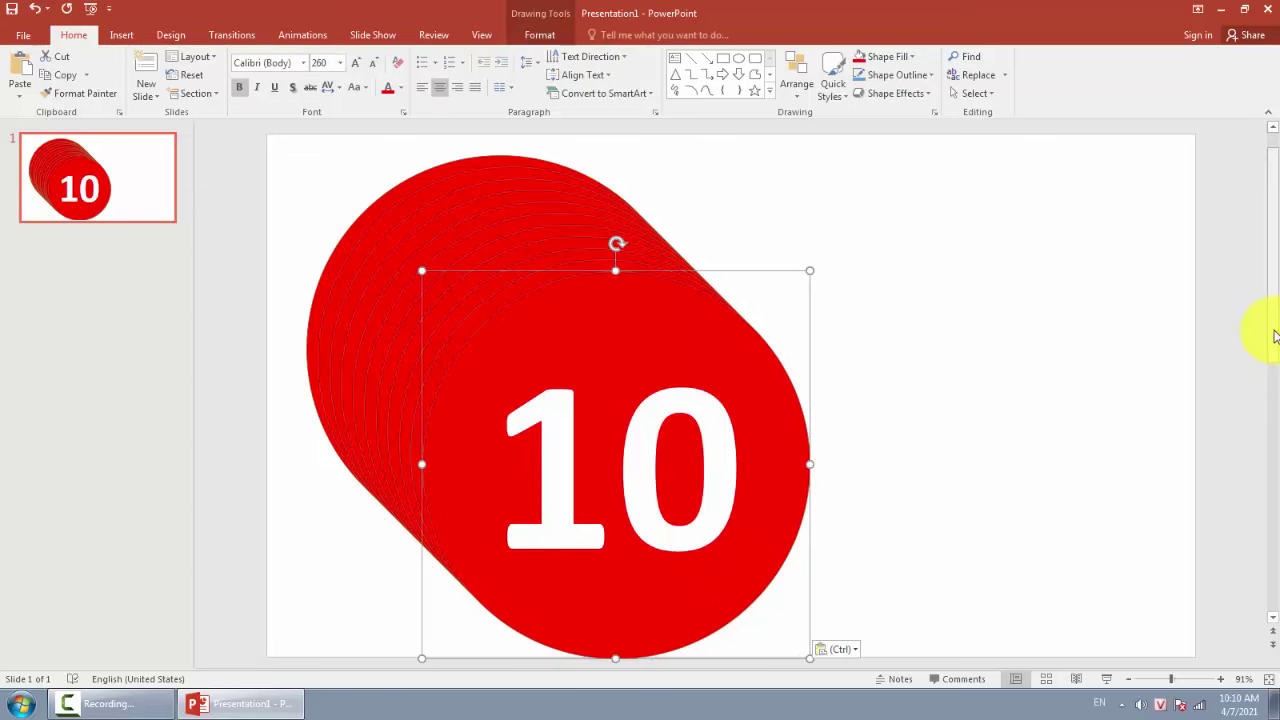
- Replace the top circle's 10 with the word End
{"action": "scroll", "coordinate": [1272, 357], "scroll_direction": "down", "scroll_amount": 1}
{"action": "left_click_drag", "start_coordinate": [523, 437], "coordinate": [737, 451]}
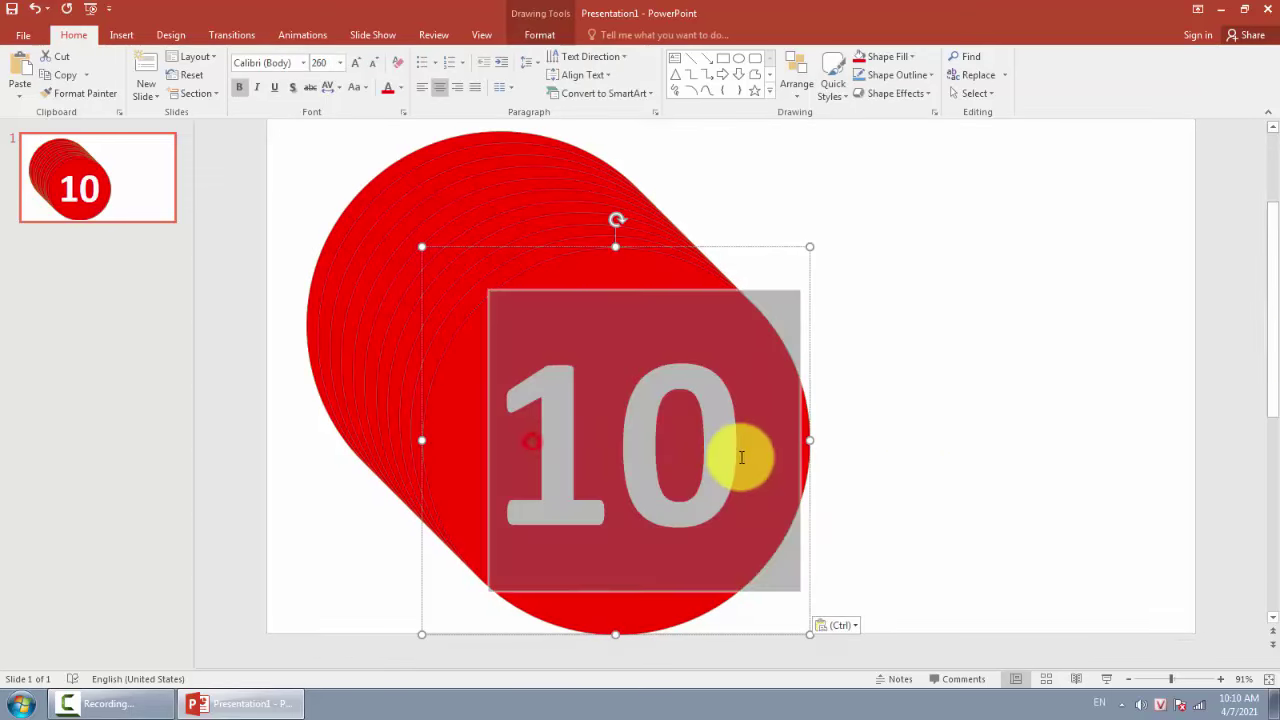
{"action": "type", "text": "E"}
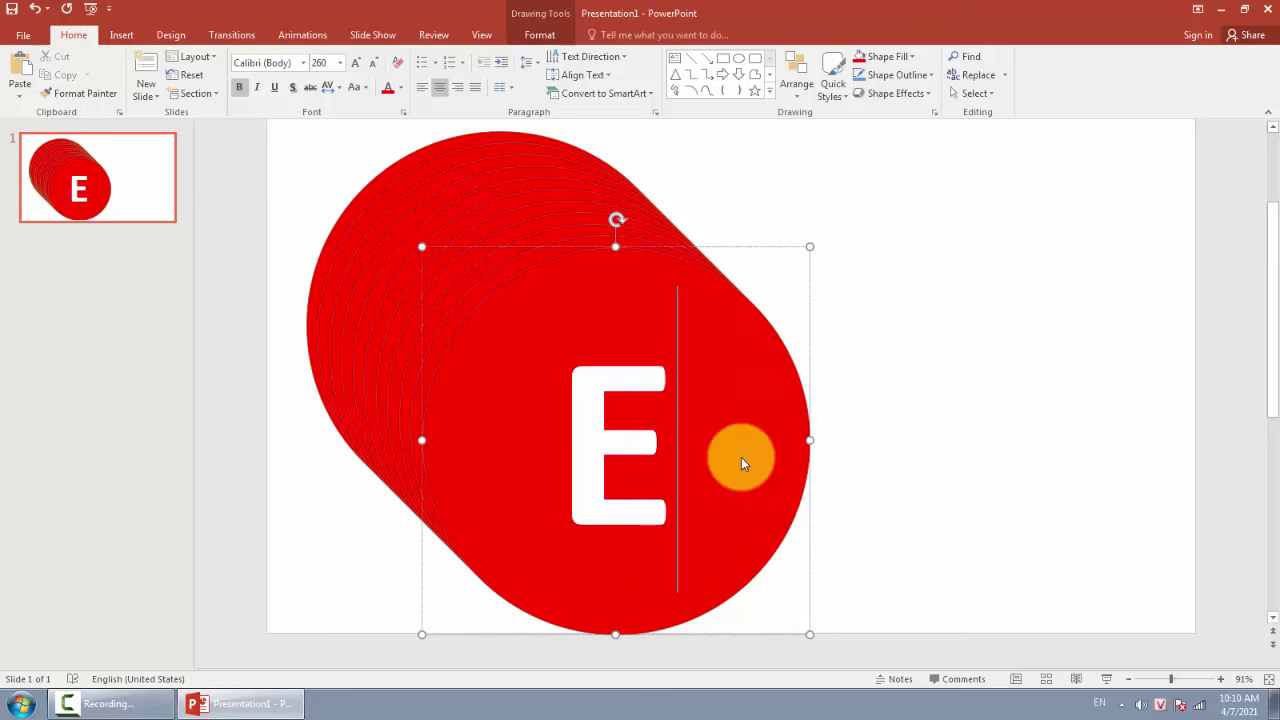
{"action": "type", "text": "n"}
{"action": "key", "text": "Return"}
{"action": "type", "text": "d"}
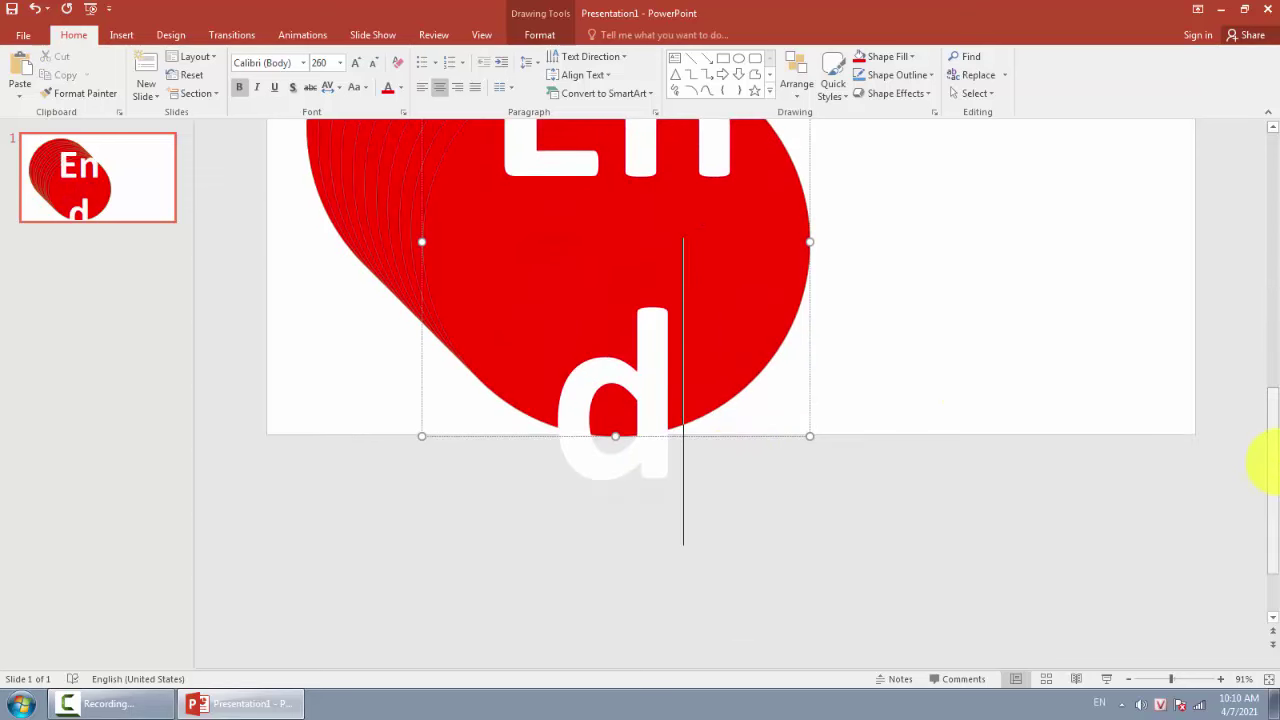
- Set the End label to font size 150
{"action": "scroll", "coordinate": [1246, 376], "scroll_direction": "up", "scroll_amount": 5}
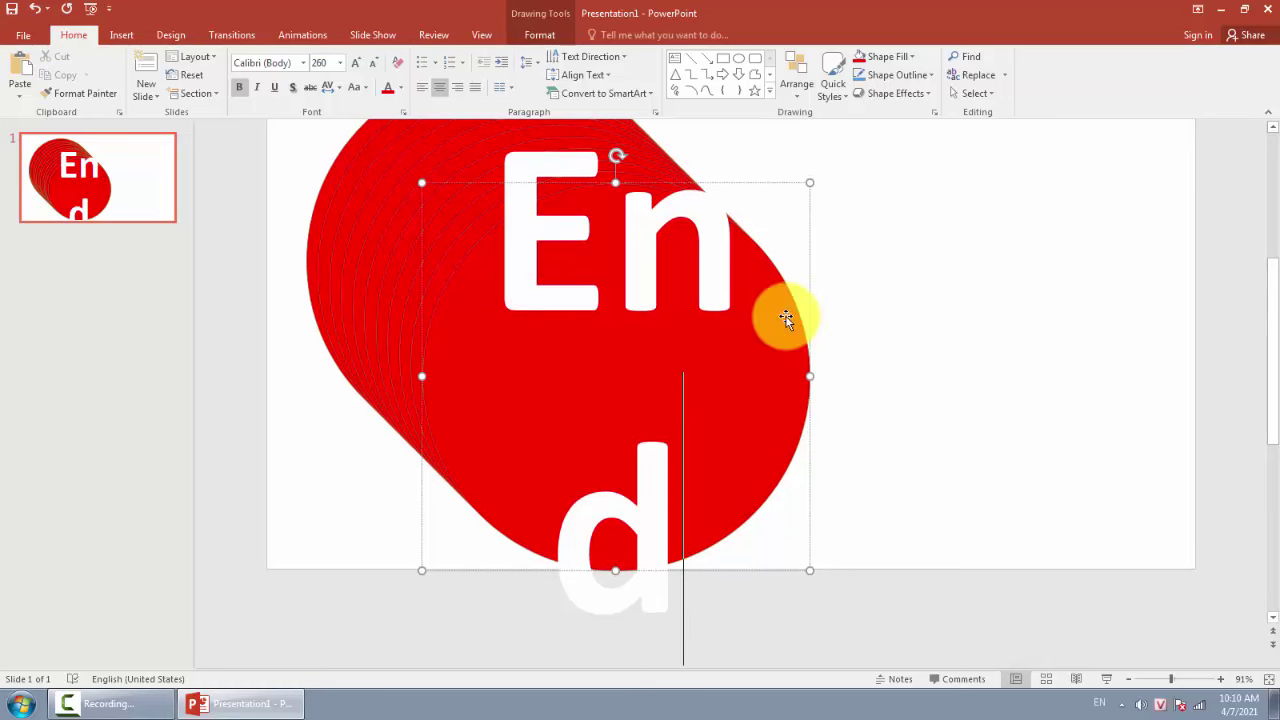
{"action": "mouse_move", "coordinate": [505, 250]}
{"action": "left_mouse_down"}
{"action": "mouse_move", "coordinate": [641, 344]}
{"action": "mouse_move", "coordinate": [704, 545]}
{"action": "left_mouse_up"}
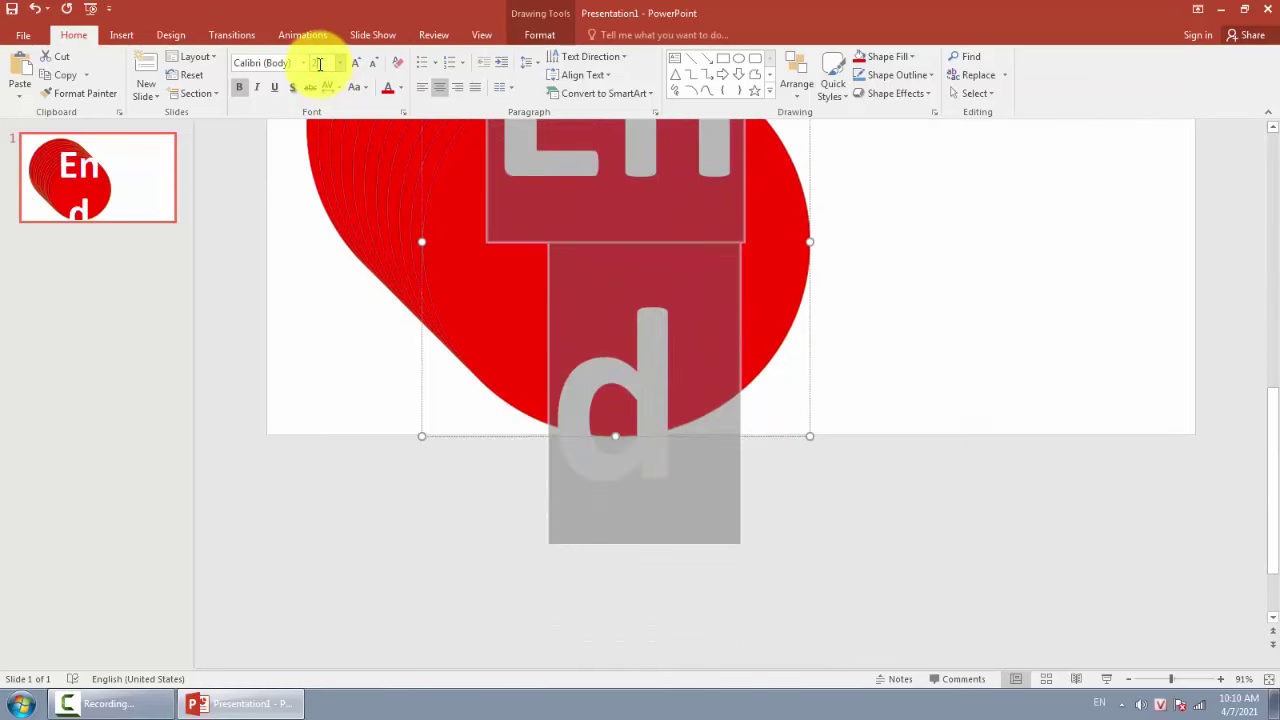
{"action": "key", "text": "Return"}
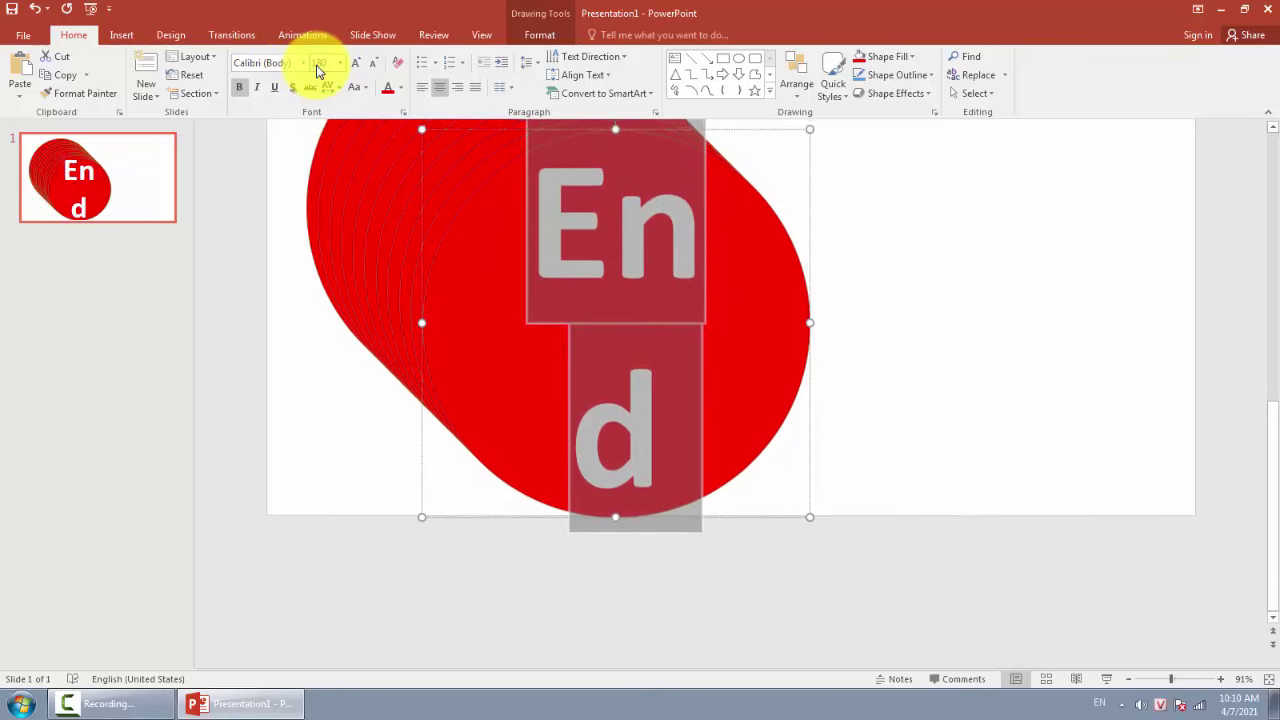
{"action": "left_click", "coordinate": [316, 65]}
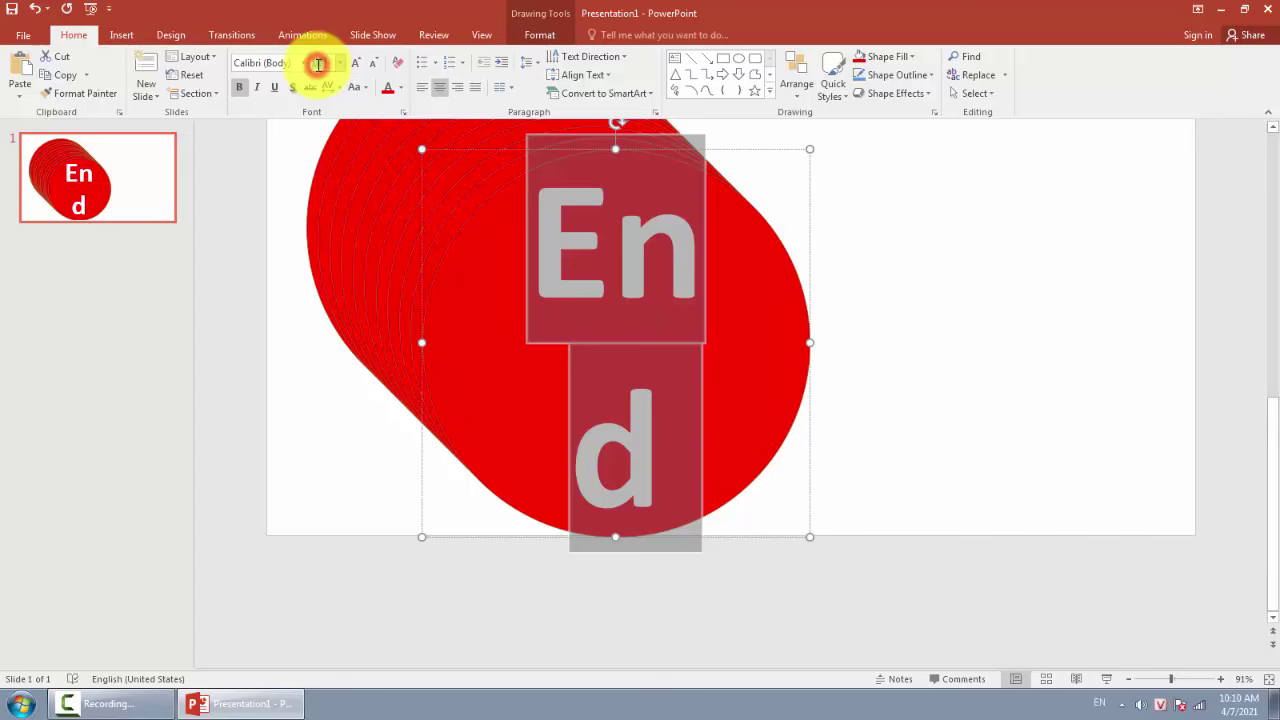
{"action": "type", "text": "150"}
{"action": "key", "text": "Return"}
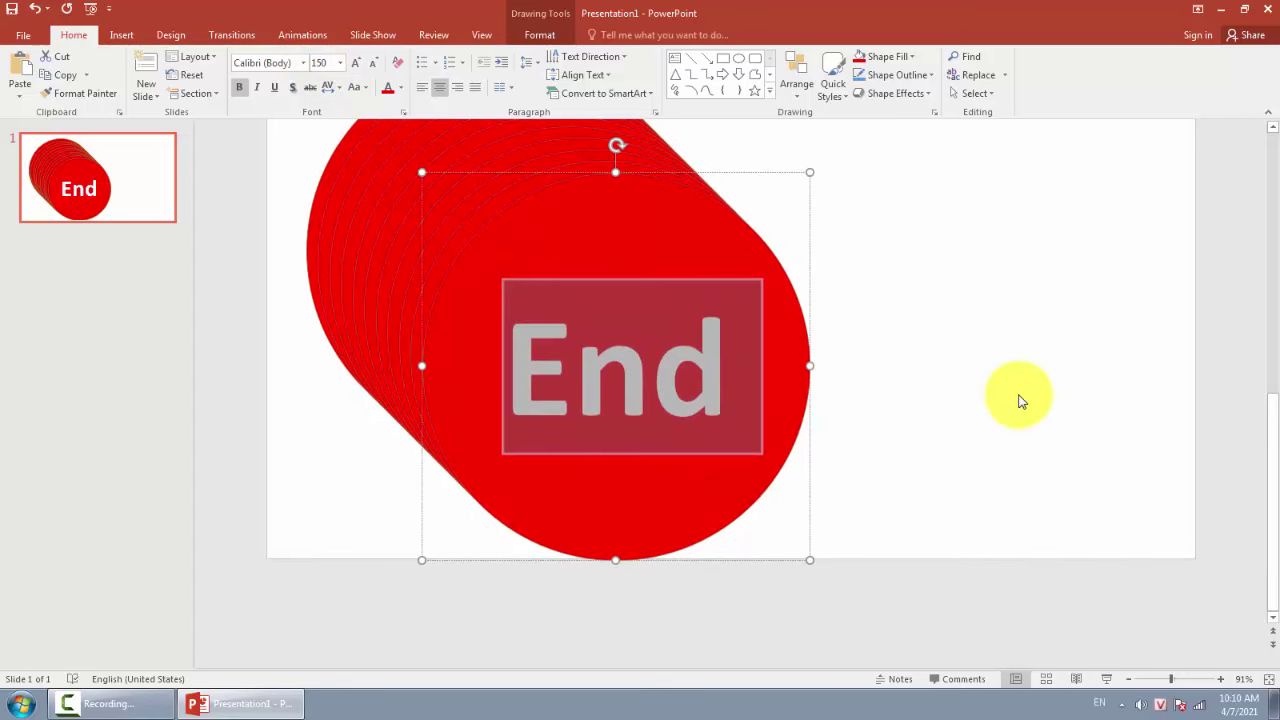
{"action": "left_click", "coordinate": [1018, 395]}
- Increase the End label to font size 160, then 170
{"action": "scroll", "coordinate": [1018, 392], "scroll_direction": "up", "scroll_amount": 2}
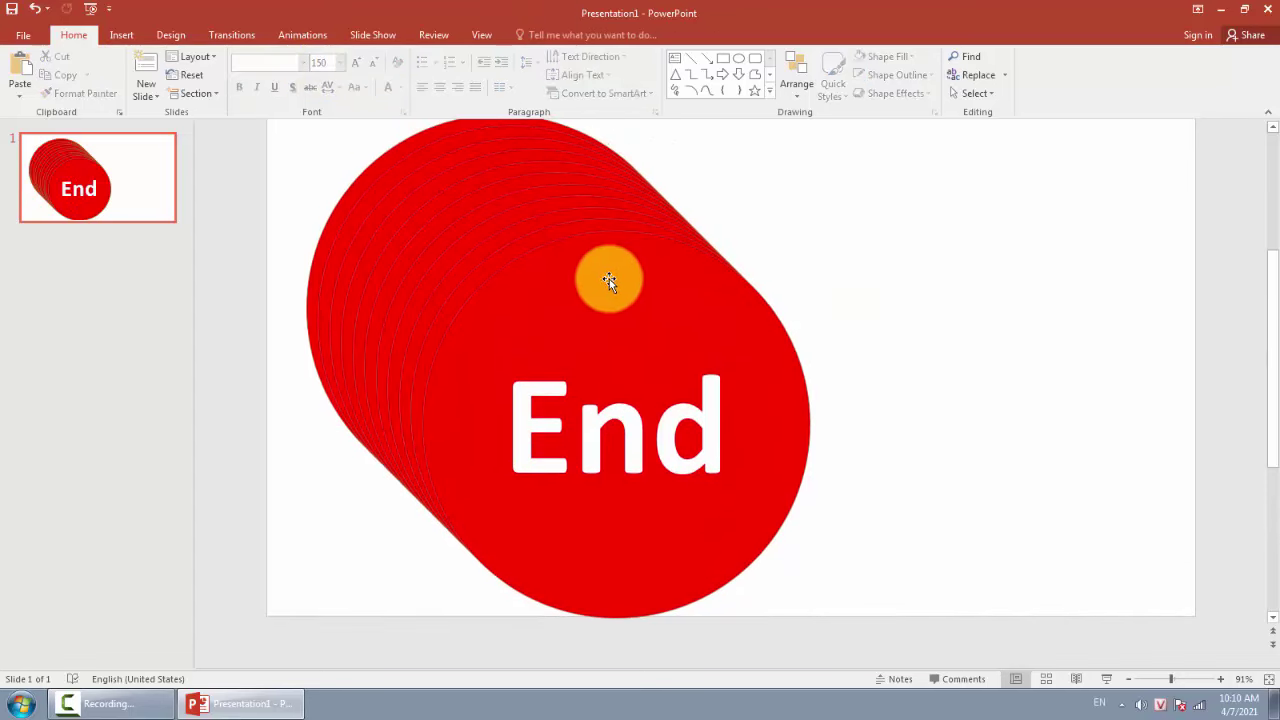
{"action": "left_click_drag", "start_coordinate": [515, 412], "coordinate": [705, 418]}
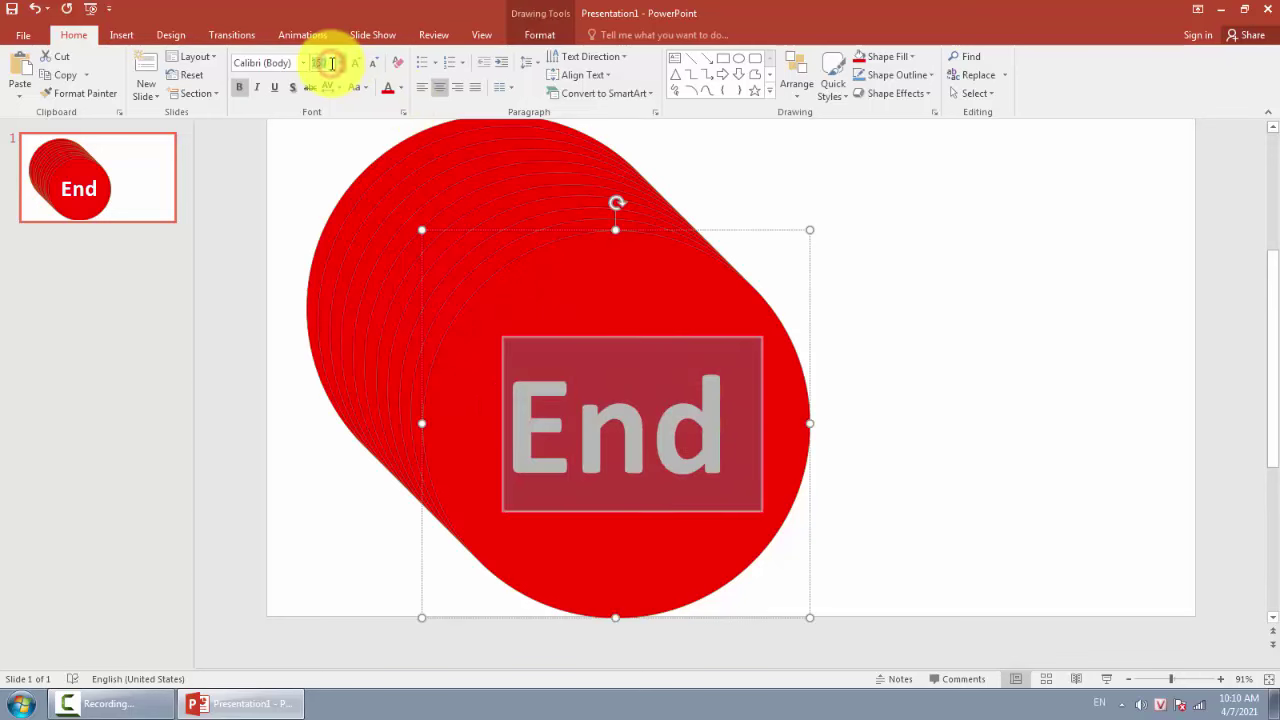
{"action": "type", "text": "160"}
{"action": "key", "text": "Return"}
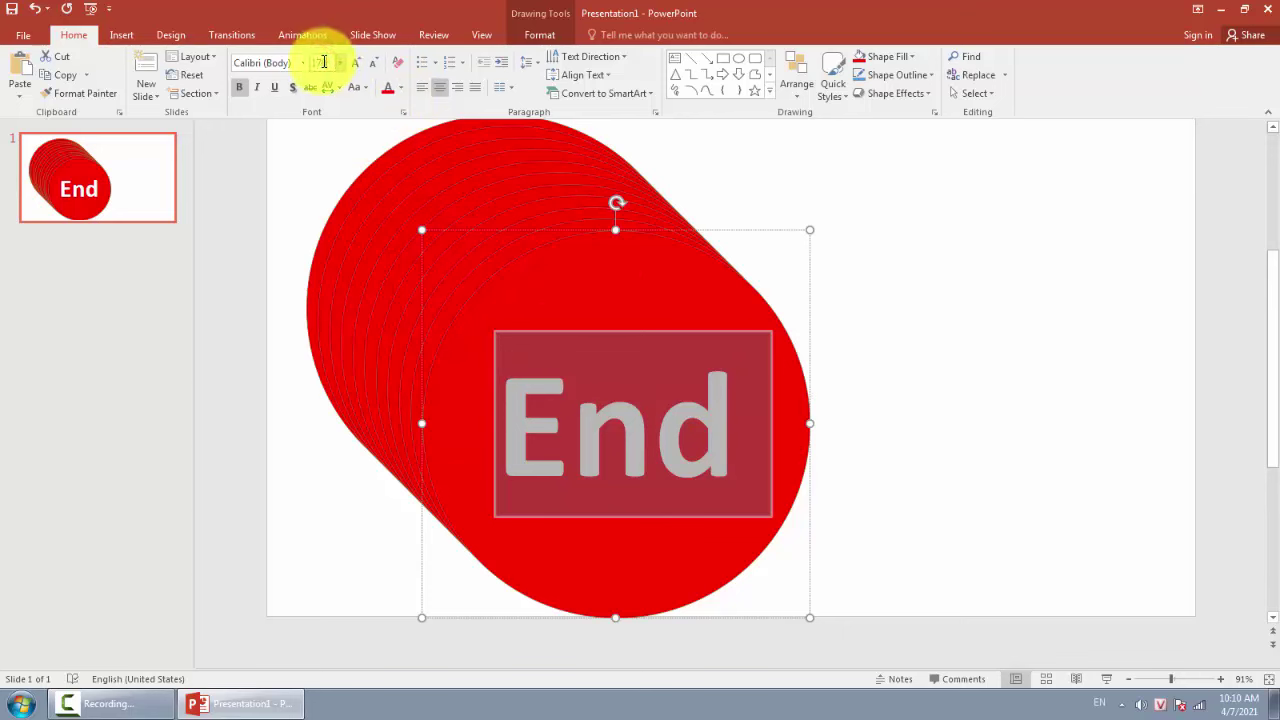
{"action": "key", "text": "Return"}
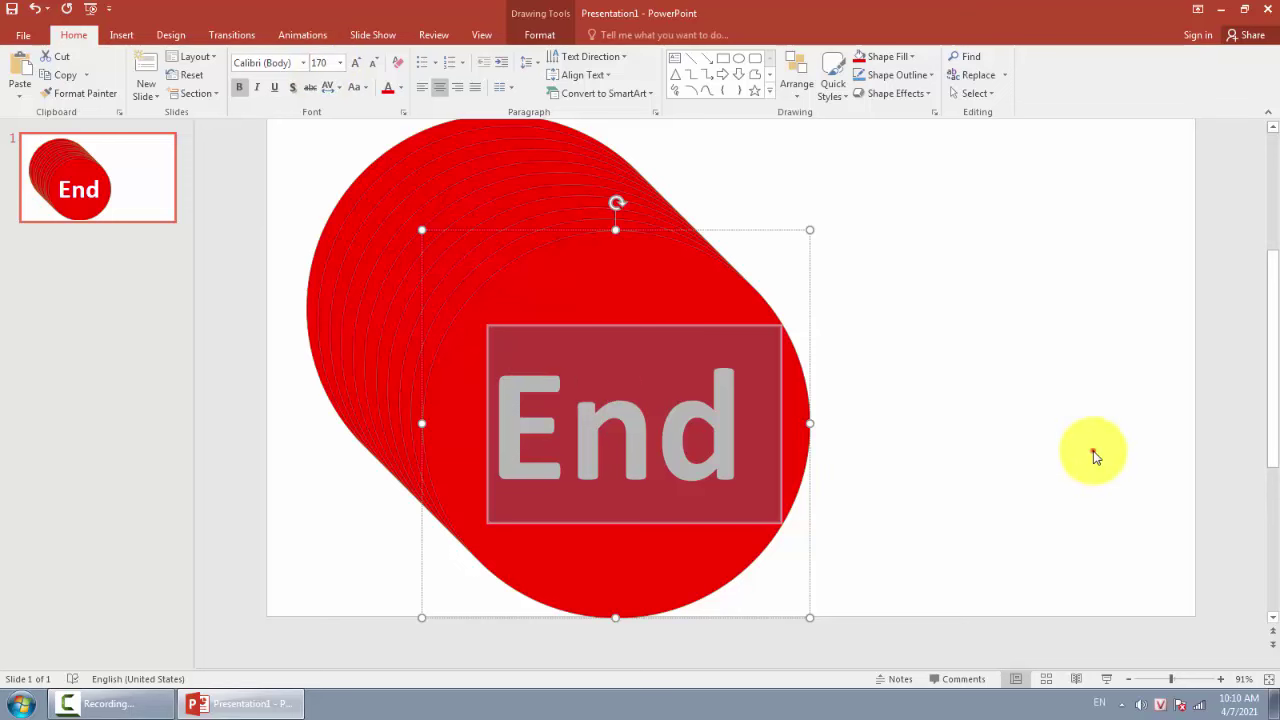
{"action": "left_click", "coordinate": [1094, 450]}
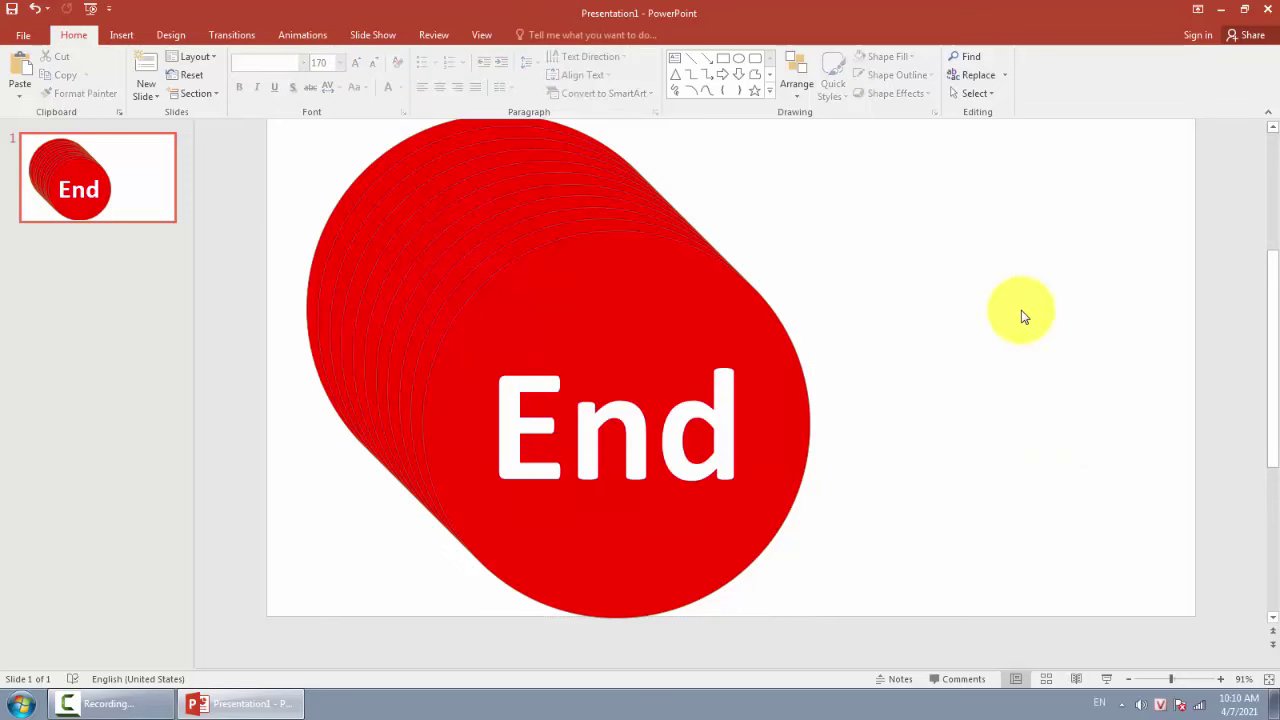
- Box-select all the stacked numbered circles and open the Drawing Tools Format tab
{"action": "scroll", "coordinate": [1022, 316], "scroll_direction": "down", "scroll_amount": 2}
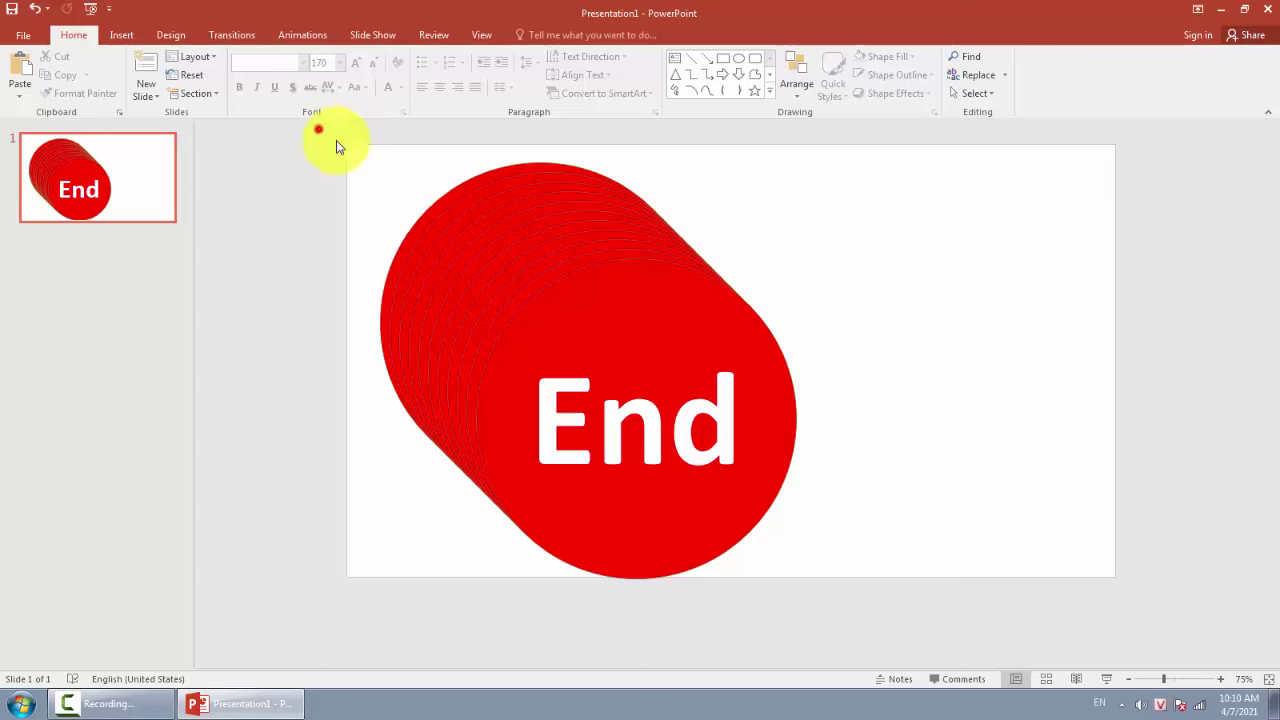
{"action": "left_click_drag", "start_coordinate": [318, 129], "coordinate": [883, 627]}
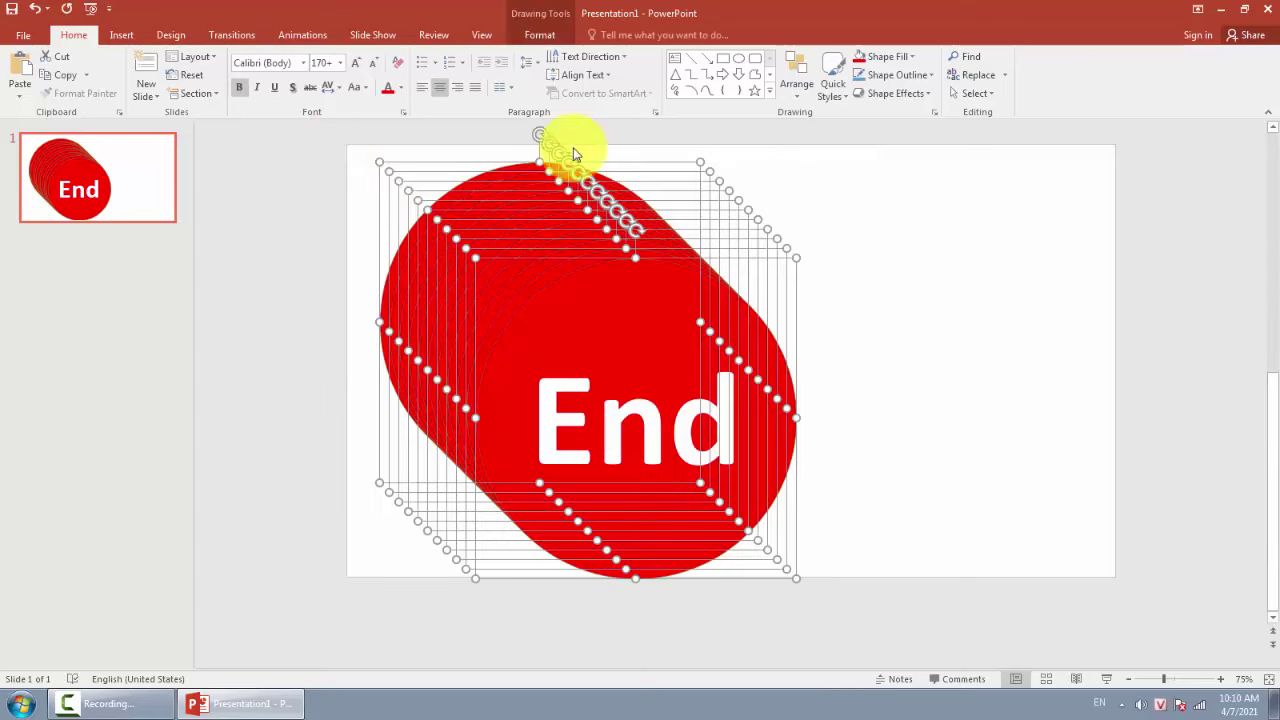
{"action": "left_click", "coordinate": [1197, 350]}
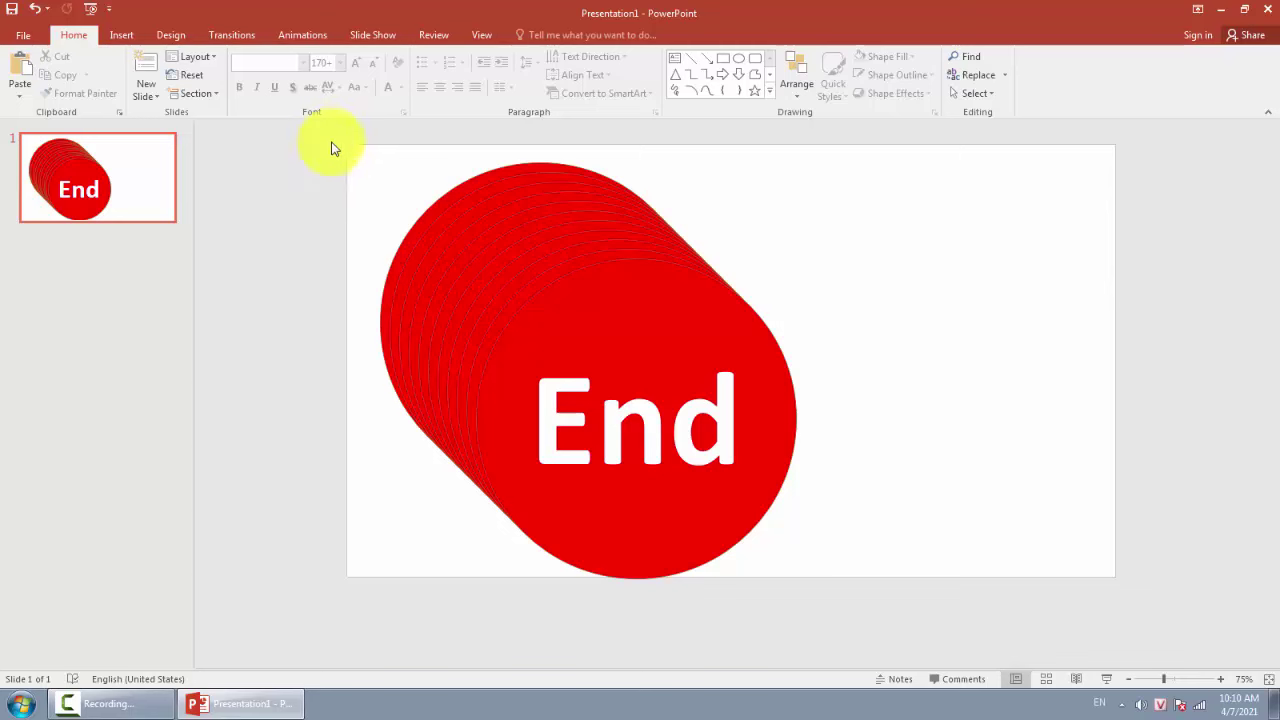
{"action": "left_click", "coordinate": [553, 263]}
{"action": "left_click_drag", "start_coordinate": [315, 134], "coordinate": [855, 622]}
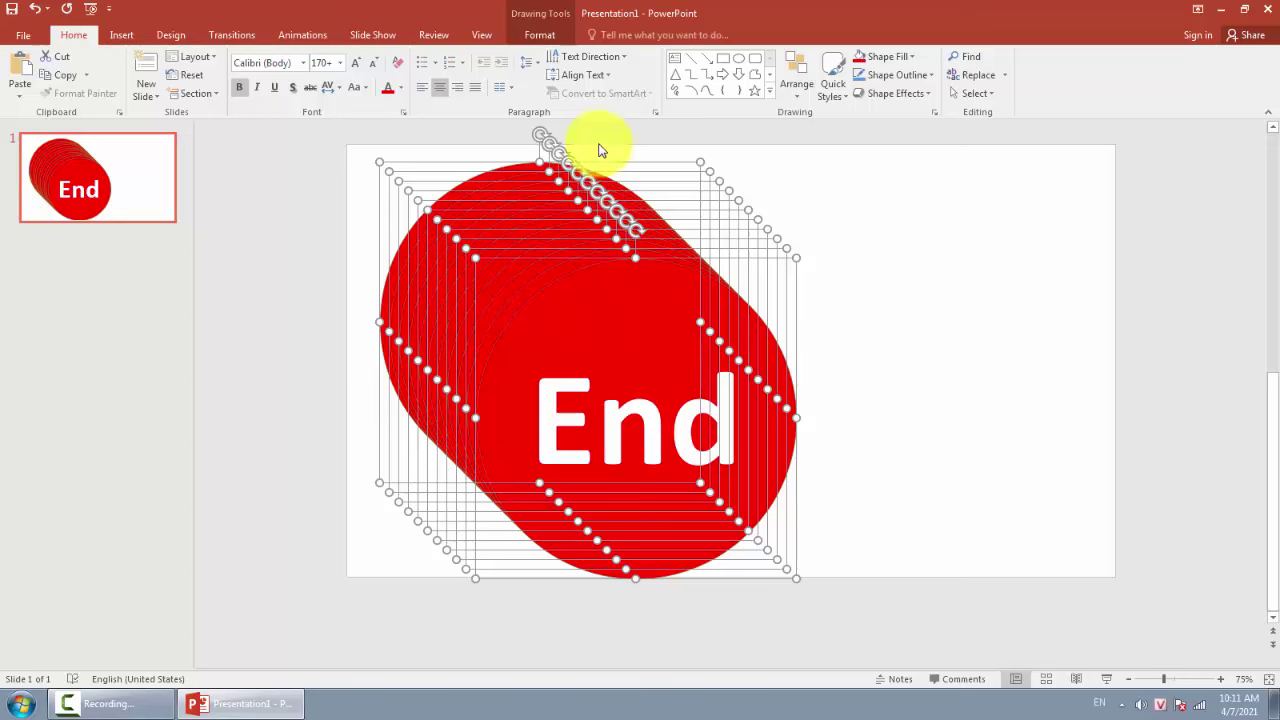
{"action": "left_click", "coordinate": [538, 38]}
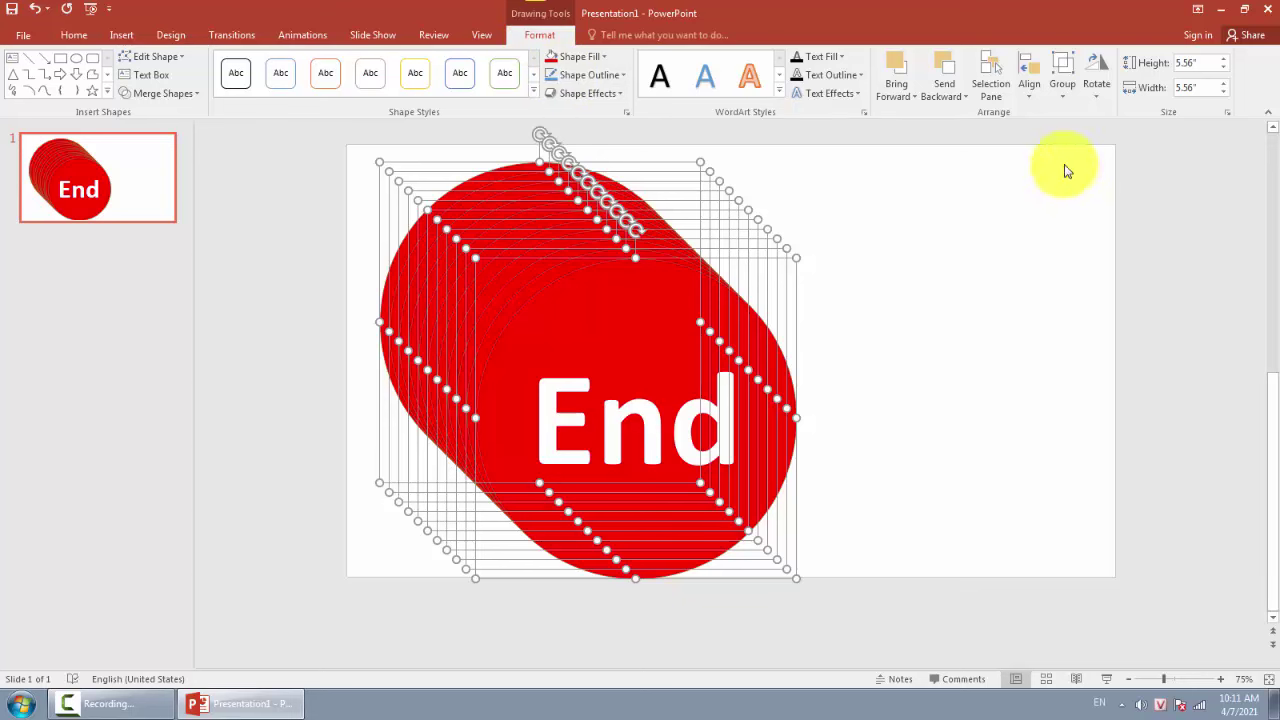
- Apply Align Center and Align Middle to the stacked circles so they sit exactly on top of one another
{"action": "left_click", "coordinate": [1030, 97]}
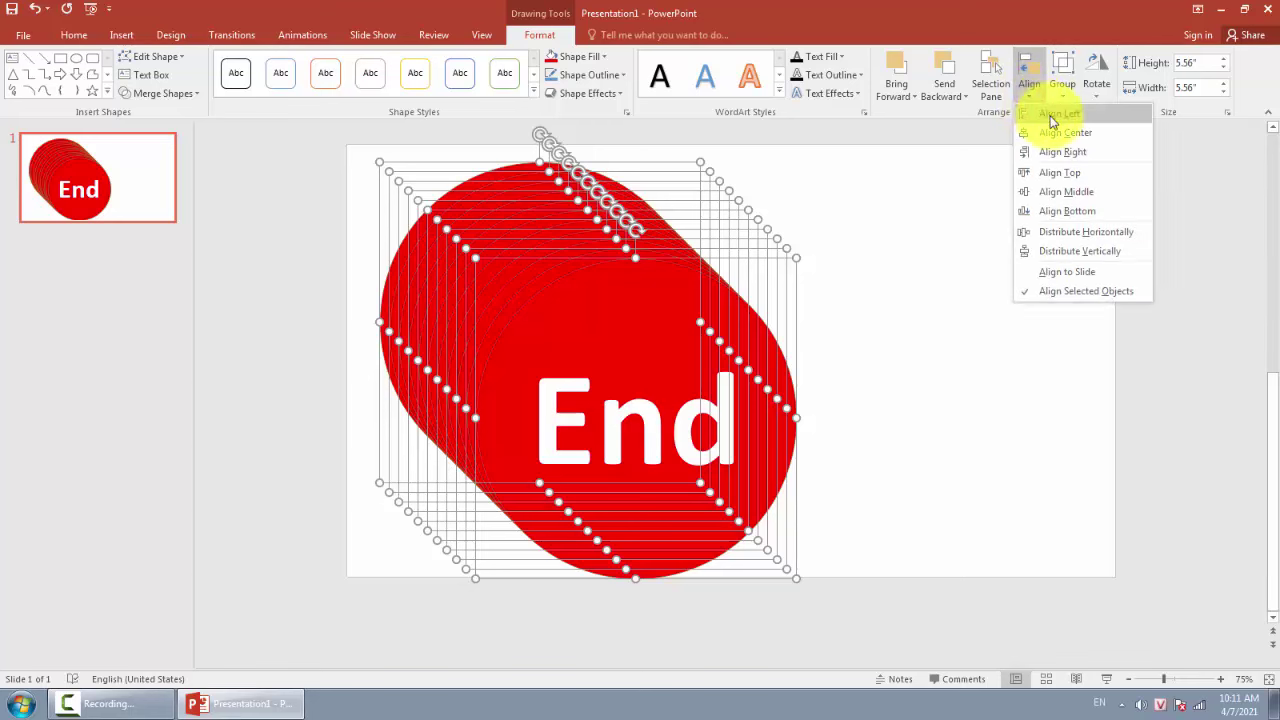
{"action": "left_click", "coordinate": [1093, 143]}
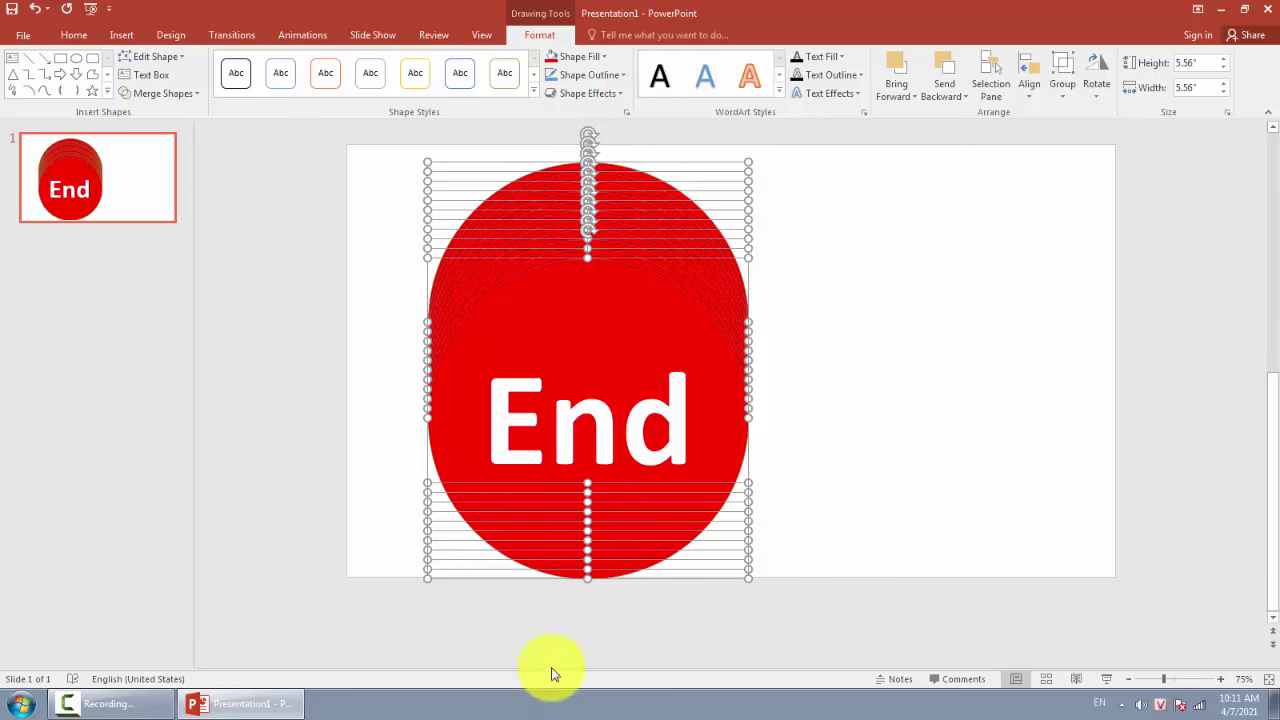
{"action": "left_click", "coordinate": [1033, 98]}
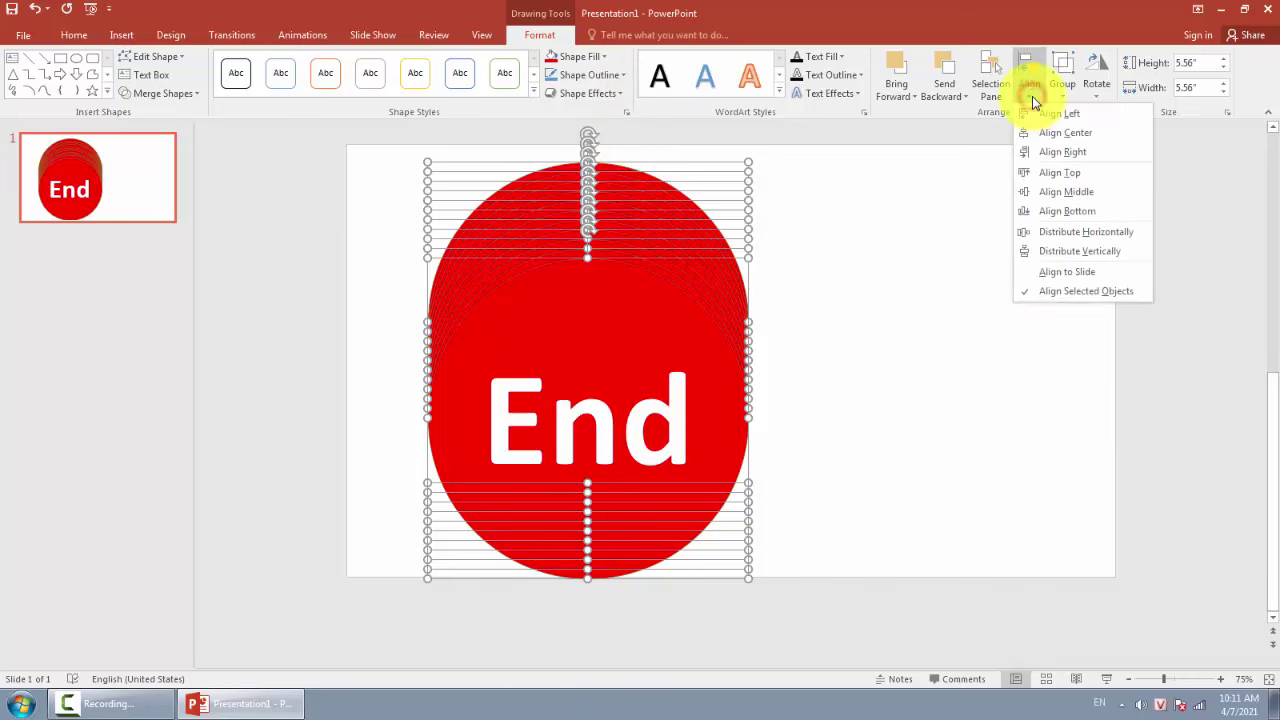
{"action": "left_click", "coordinate": [1094, 200]}
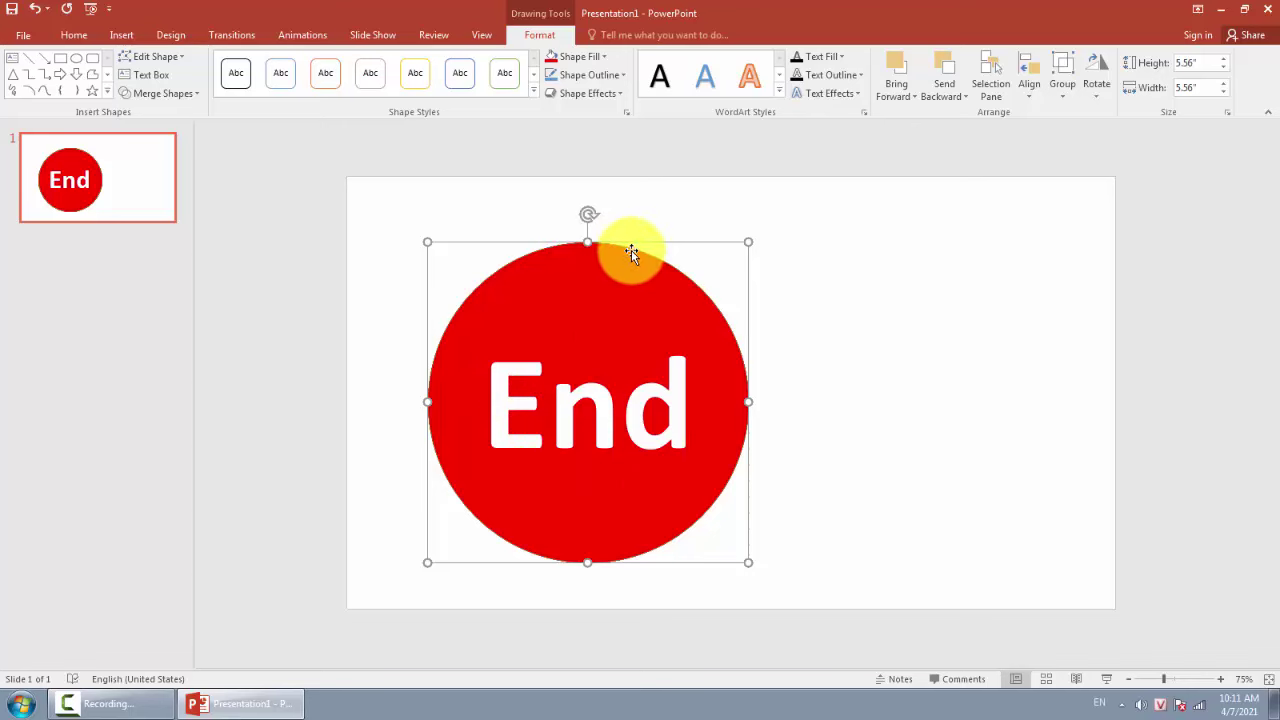
- Drag the End circle aside to check the circles beneath, then undo the move
{"action": "left_click_drag", "start_coordinate": [631, 250], "coordinate": [785, 226]}
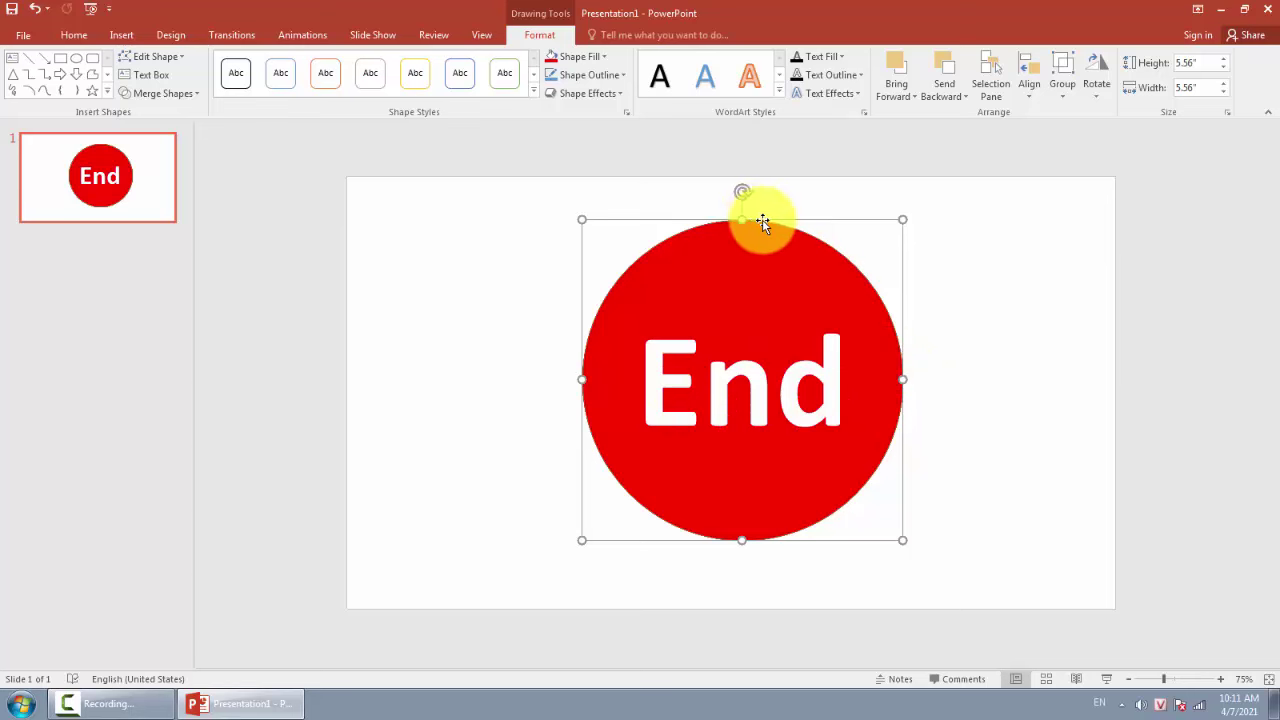
{"action": "left_click_drag", "start_coordinate": [762, 219], "coordinate": [714, 240]}
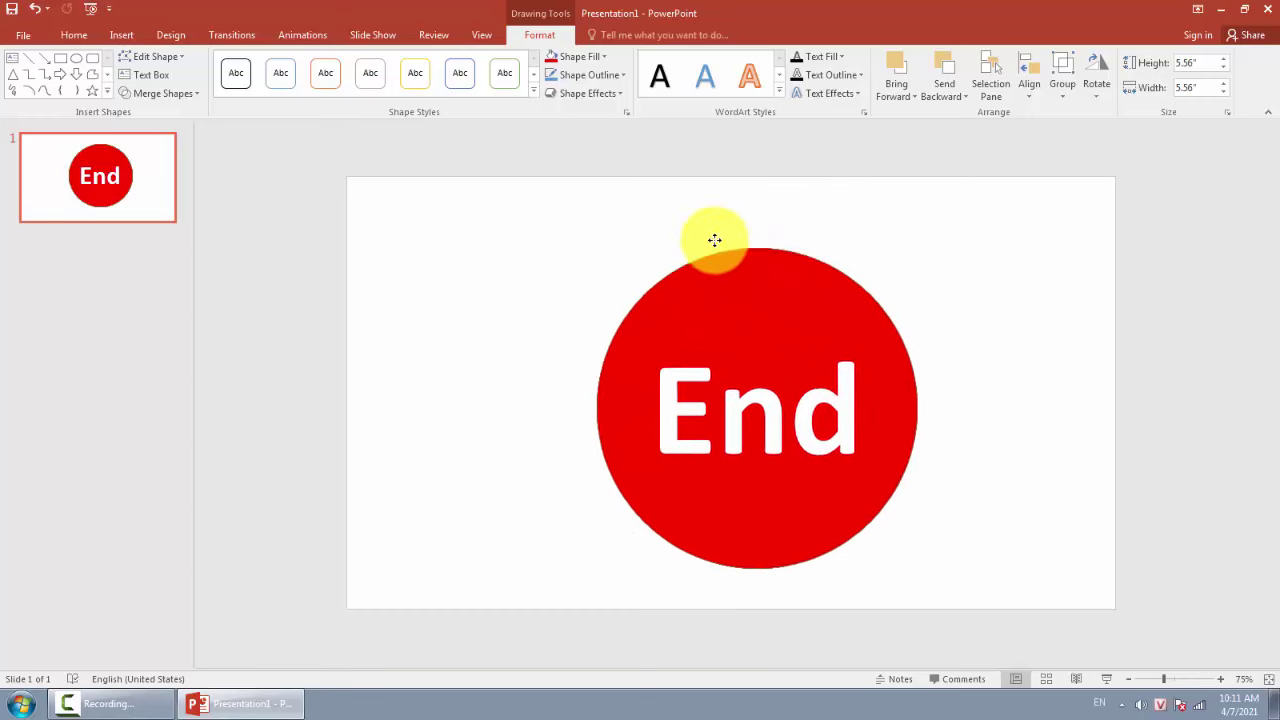
{"action": "mouse_move", "coordinate": [714, 240]}
{"action": "left_mouse_down"}
{"action": "mouse_move", "coordinate": [777, 214]}
{"action": "mouse_move", "coordinate": [766, 217]}
{"action": "left_mouse_up"}
{"action": "left_click", "coordinate": [1155, 328]}
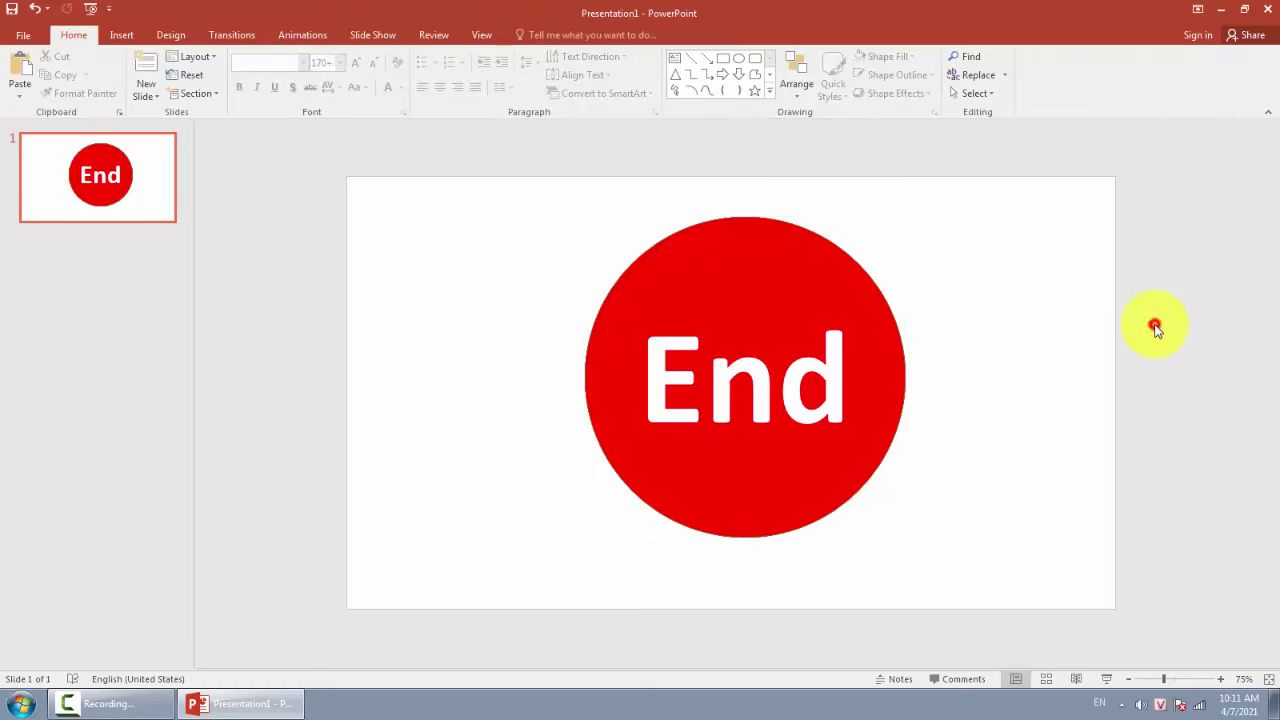
{"action": "left_click_drag", "start_coordinate": [773, 225], "coordinate": [965, 266]}
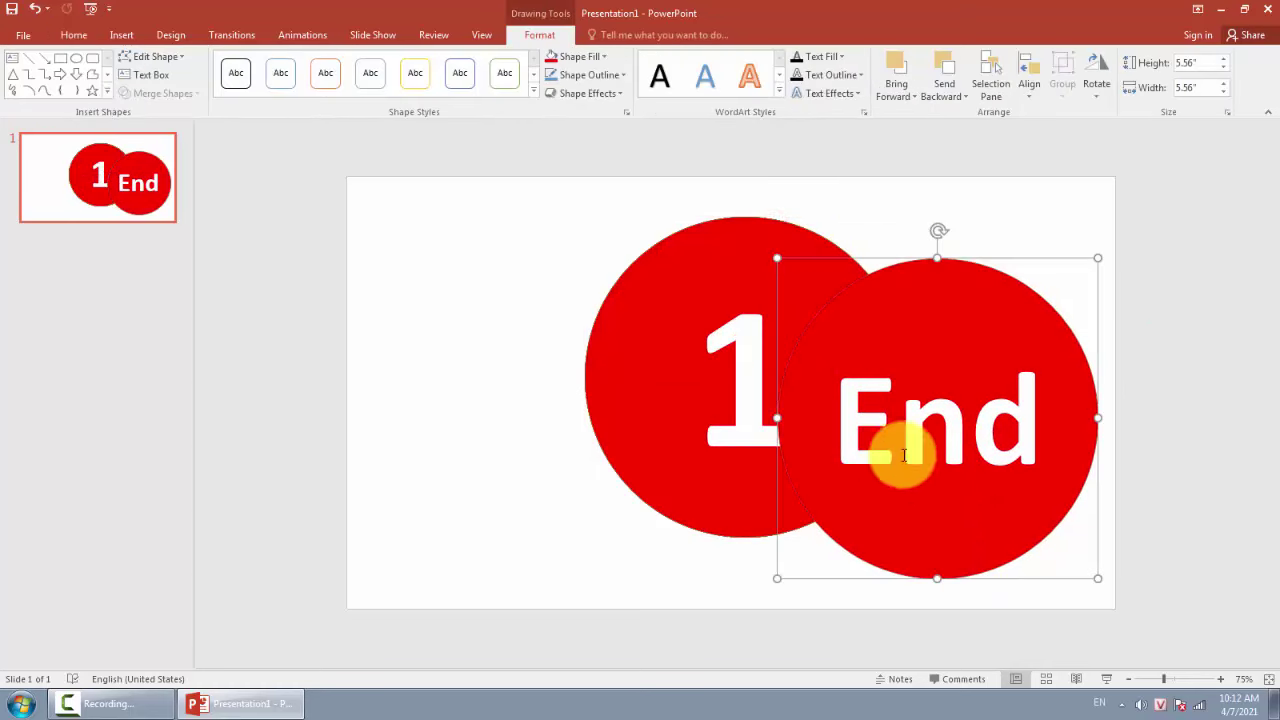
{"action": "left_click", "coordinate": [35, 8]}
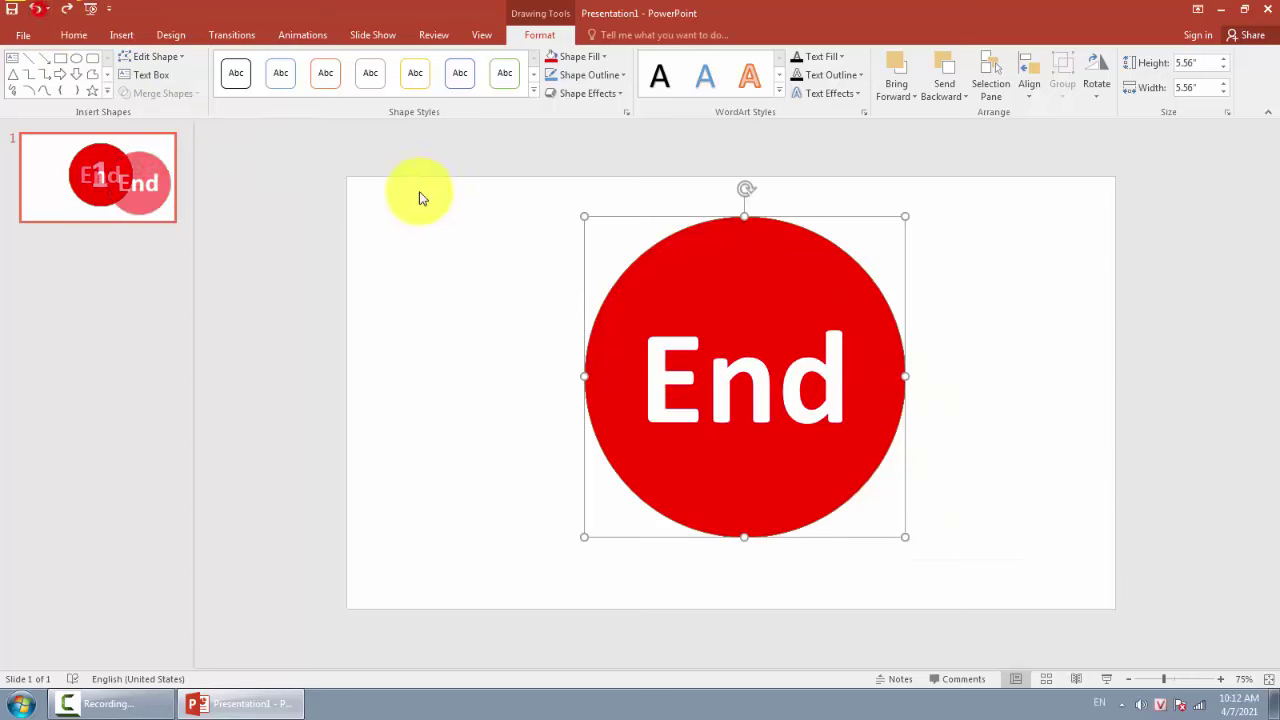
{"action": "left_click", "coordinate": [494, 146]}
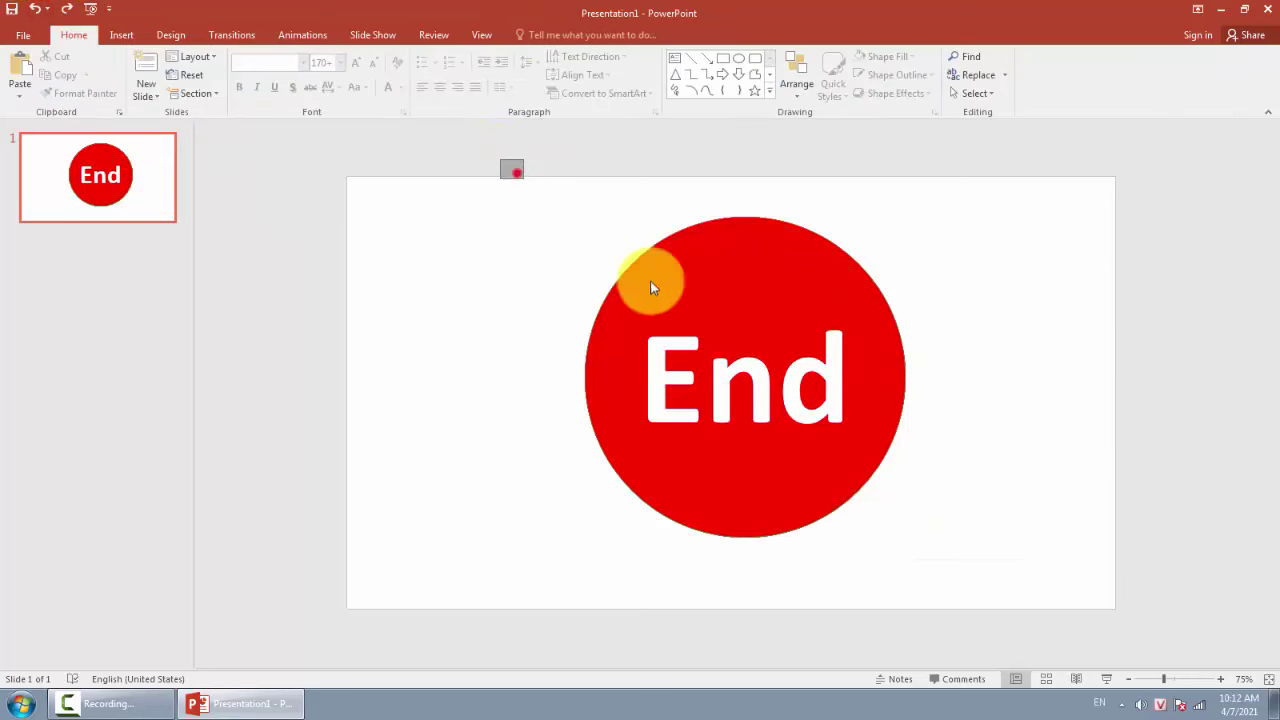
- Marquee-select every stacked circle and drag the whole stack to the slide centre
{"action": "left_click_drag", "start_coordinate": [501, 159], "coordinate": [987, 598]}
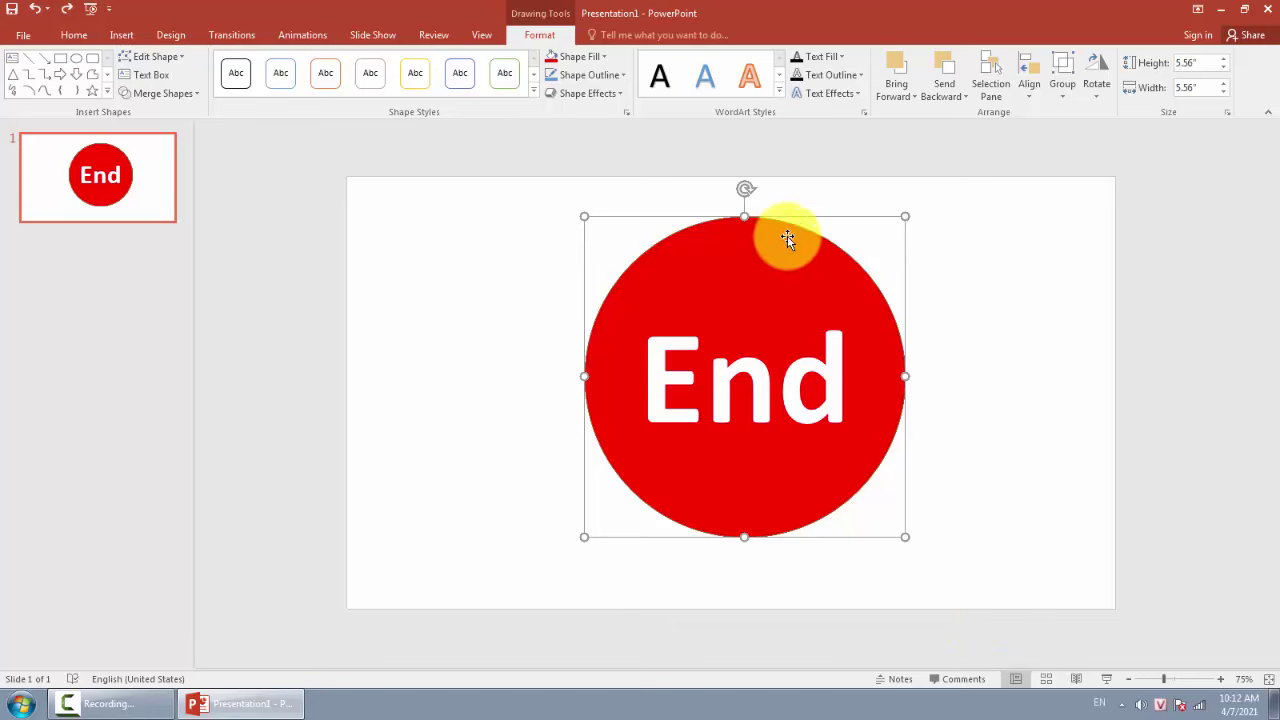
{"action": "mouse_move", "coordinate": [787, 235]}
{"action": "left_mouse_down"}
{"action": "mouse_move", "coordinate": [569, 242]}
{"action": "mouse_move", "coordinate": [630, 221]}
{"action": "mouse_move", "coordinate": [948, 250]}
{"action": "left_mouse_up"}
{"action": "left_click", "coordinate": [877, 286]}
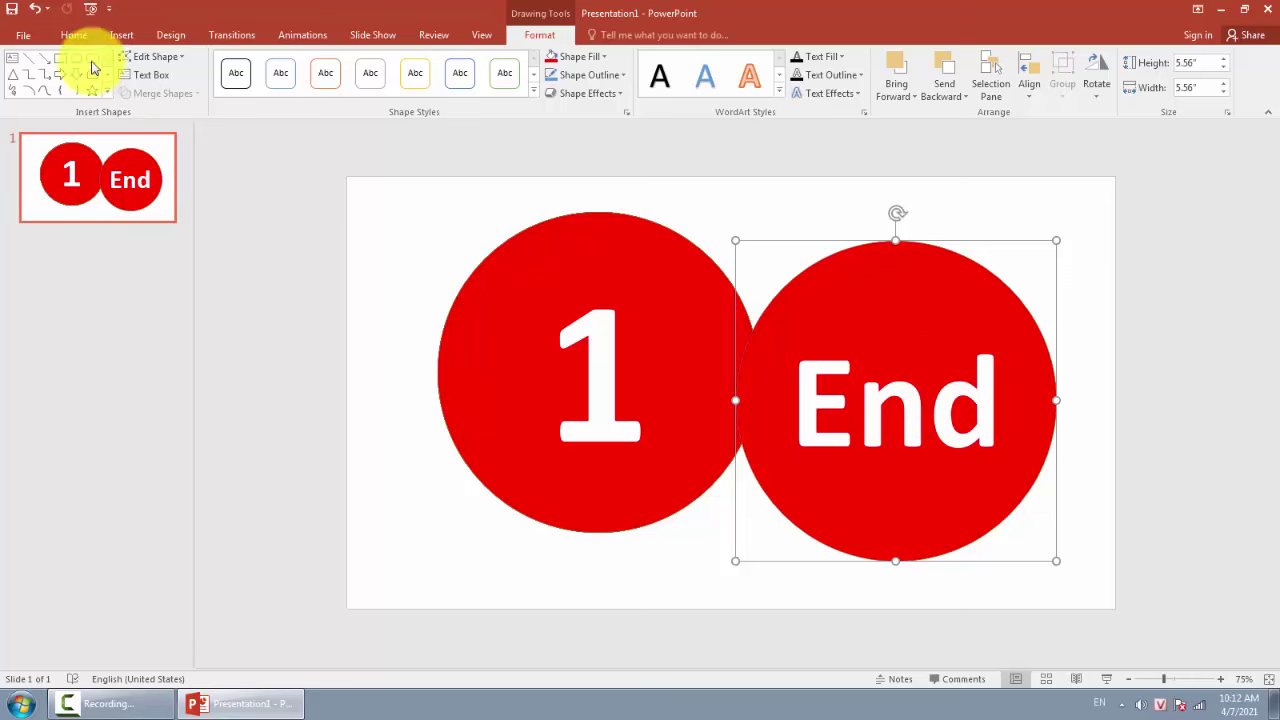
{"action": "left_click", "coordinate": [34, 8]}
{"action": "left_click", "coordinate": [390, 185]}
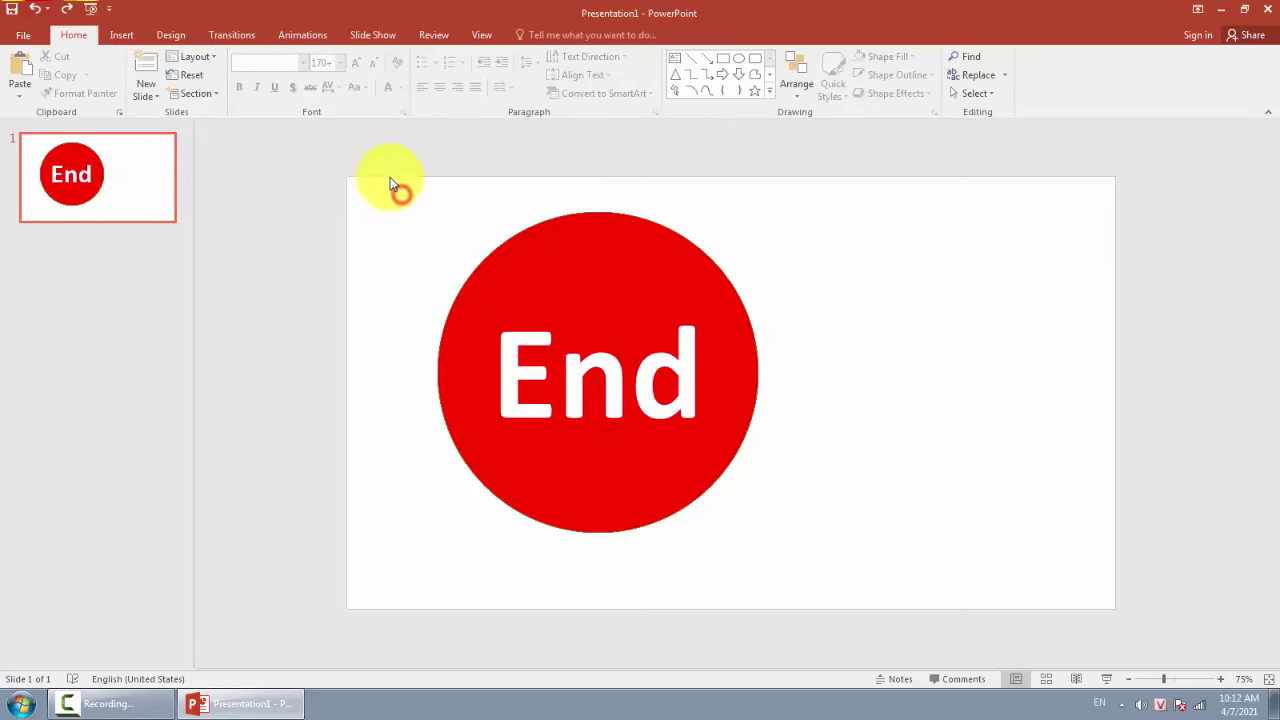
{"action": "left_click_drag", "start_coordinate": [392, 184], "coordinate": [868, 616]}
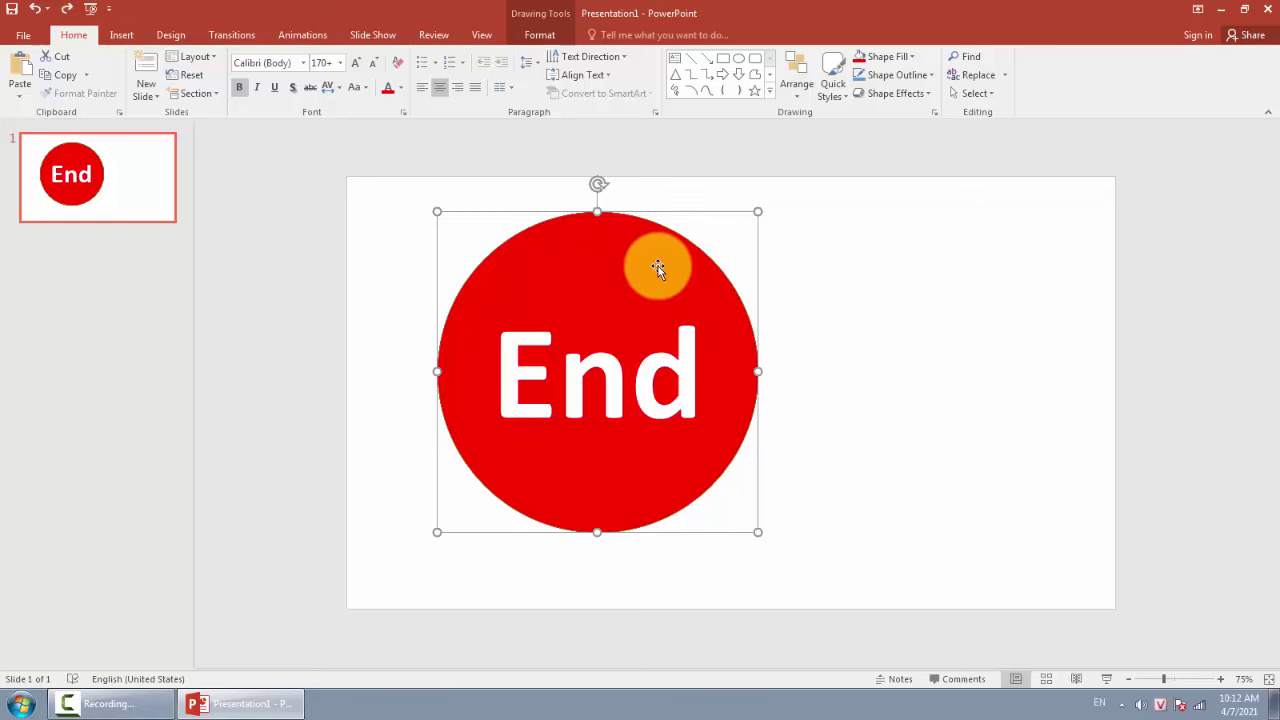
{"action": "left_click_drag", "start_coordinate": [658, 266], "coordinate": [796, 265]}
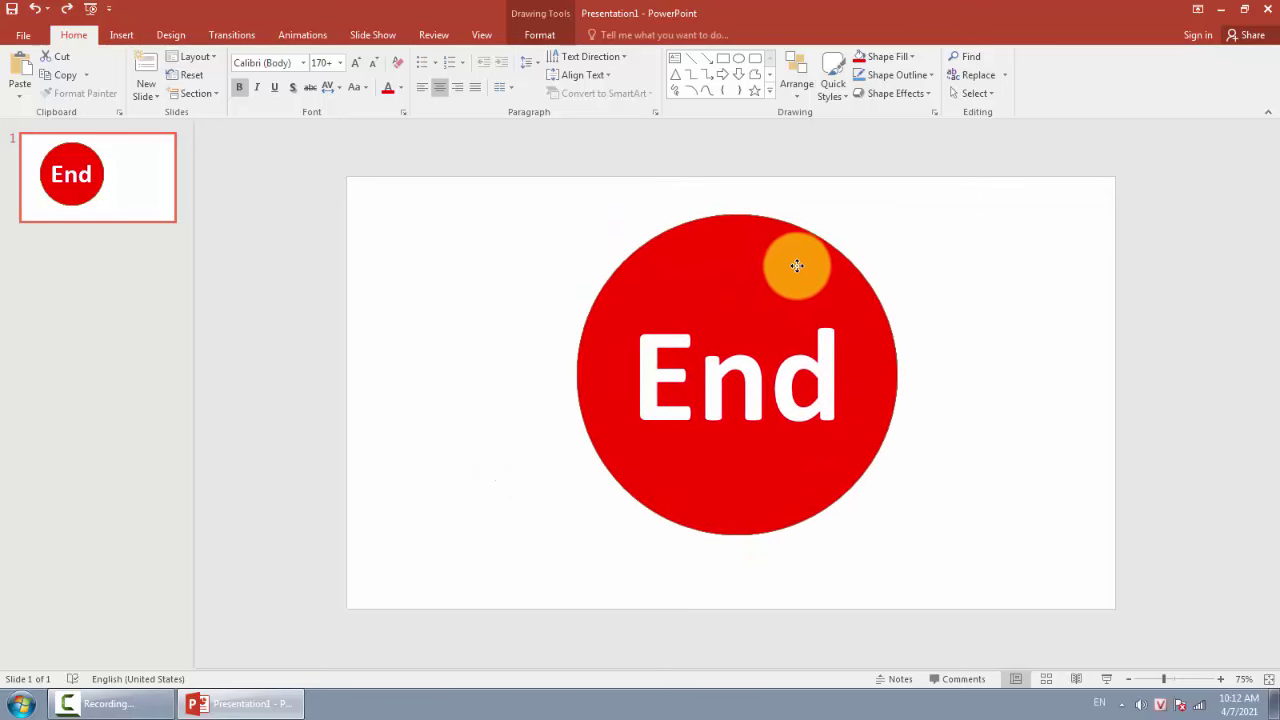
{"action": "left_click_drag", "start_coordinate": [796, 265], "coordinate": [791, 259]}
{"action": "left_click", "coordinate": [1182, 445]}
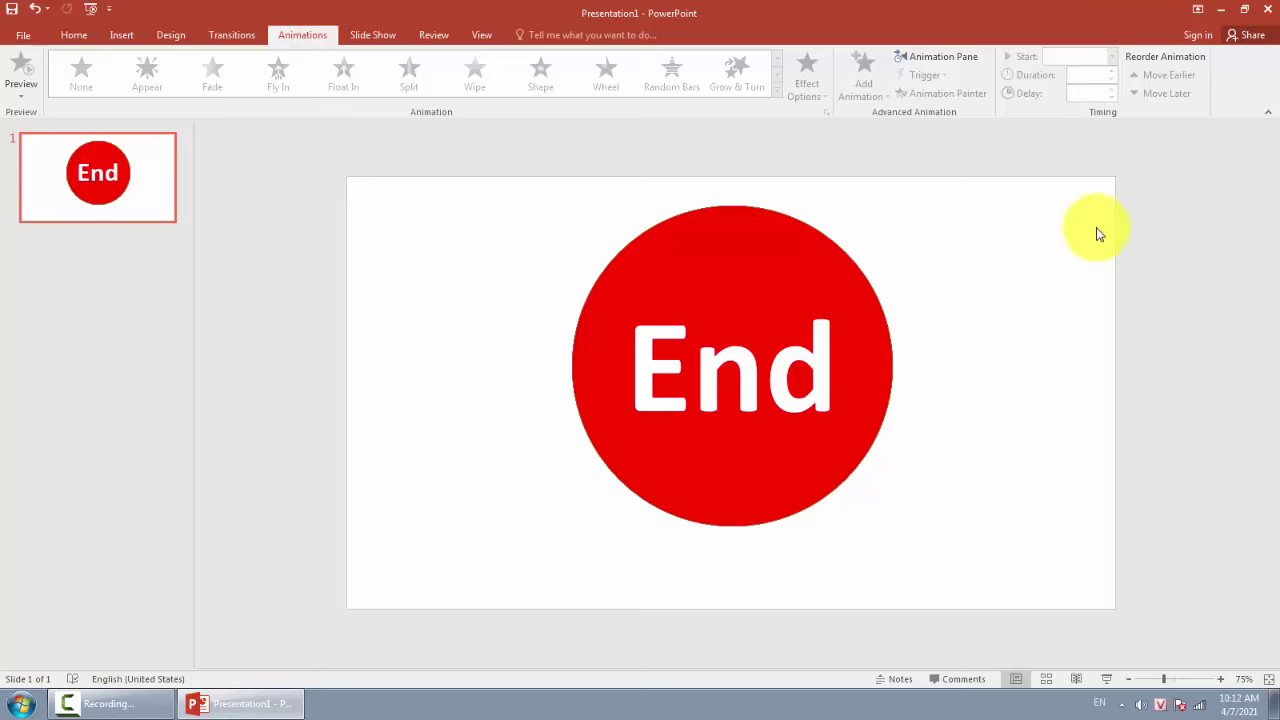
- Show the Animation Pane, marquee-select all stacked circles, and apply the Appear entrance
{"action": "left_click", "coordinate": [949, 58]}
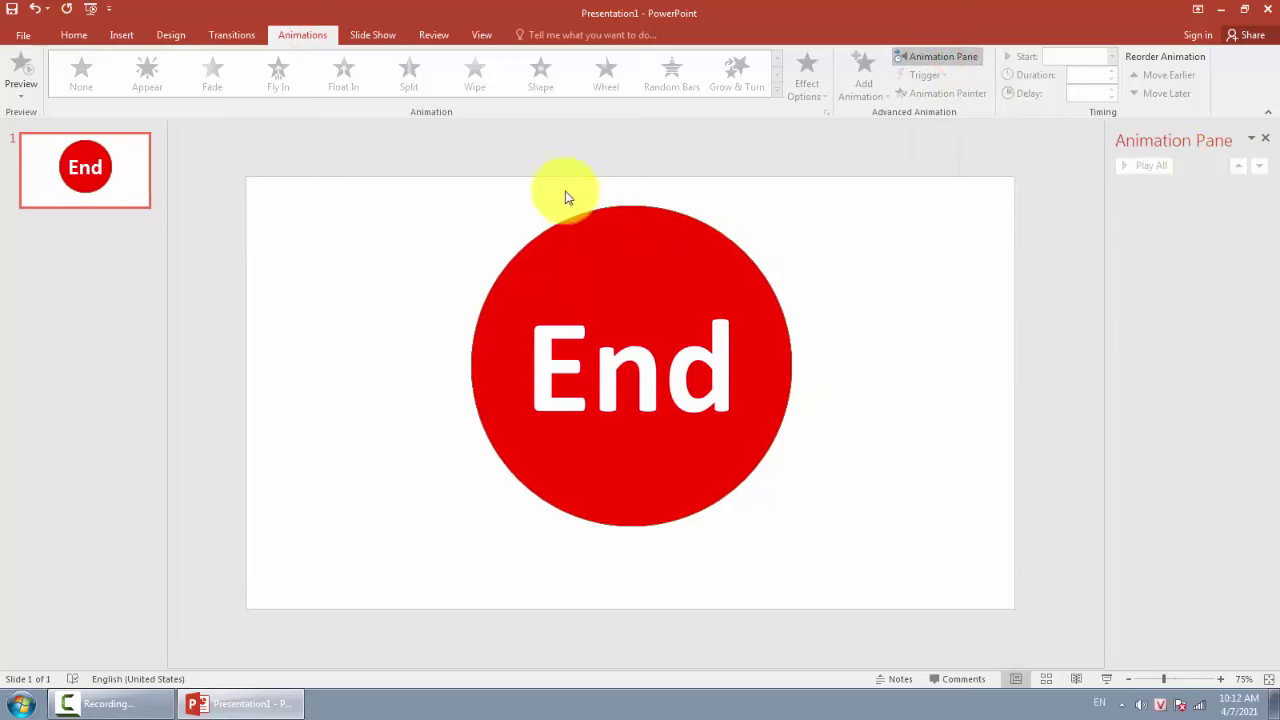
{"action": "left_click", "coordinate": [490, 148]}
{"action": "left_click", "coordinate": [381, 149]}
{"action": "left_click_drag", "start_coordinate": [380, 147], "coordinate": [908, 592]}
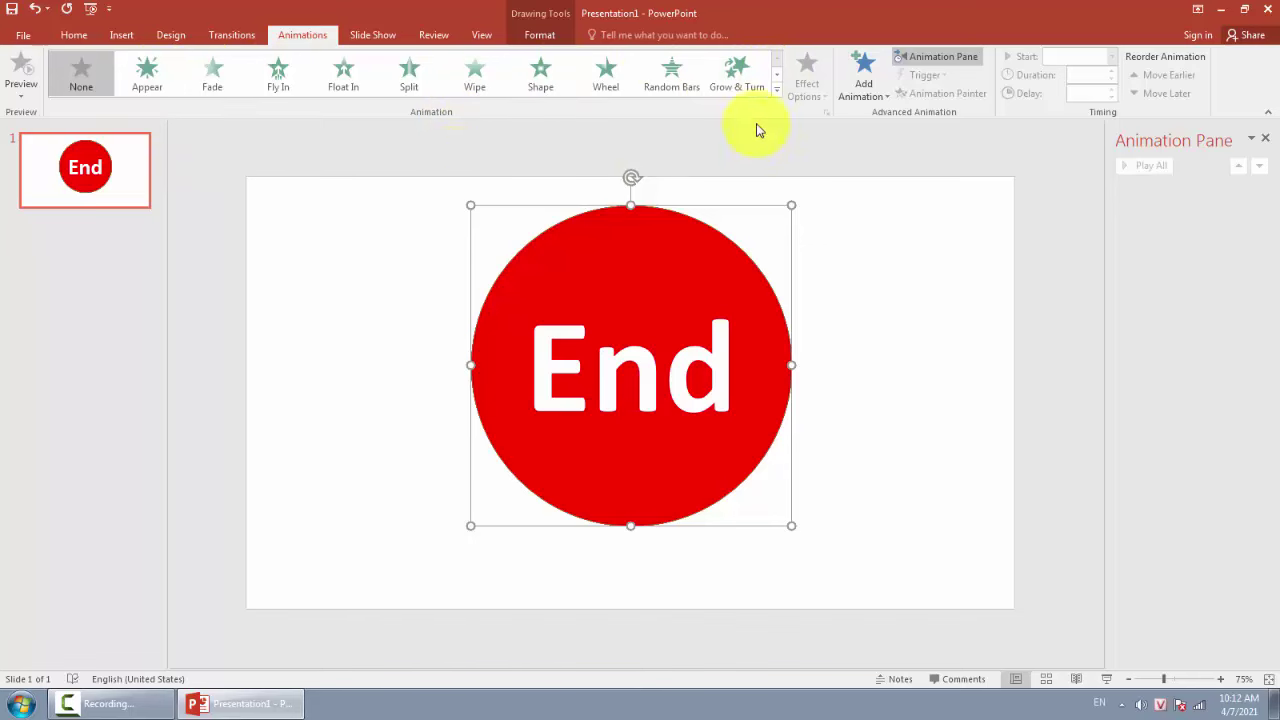
{"action": "left_click", "coordinate": [886, 97]}
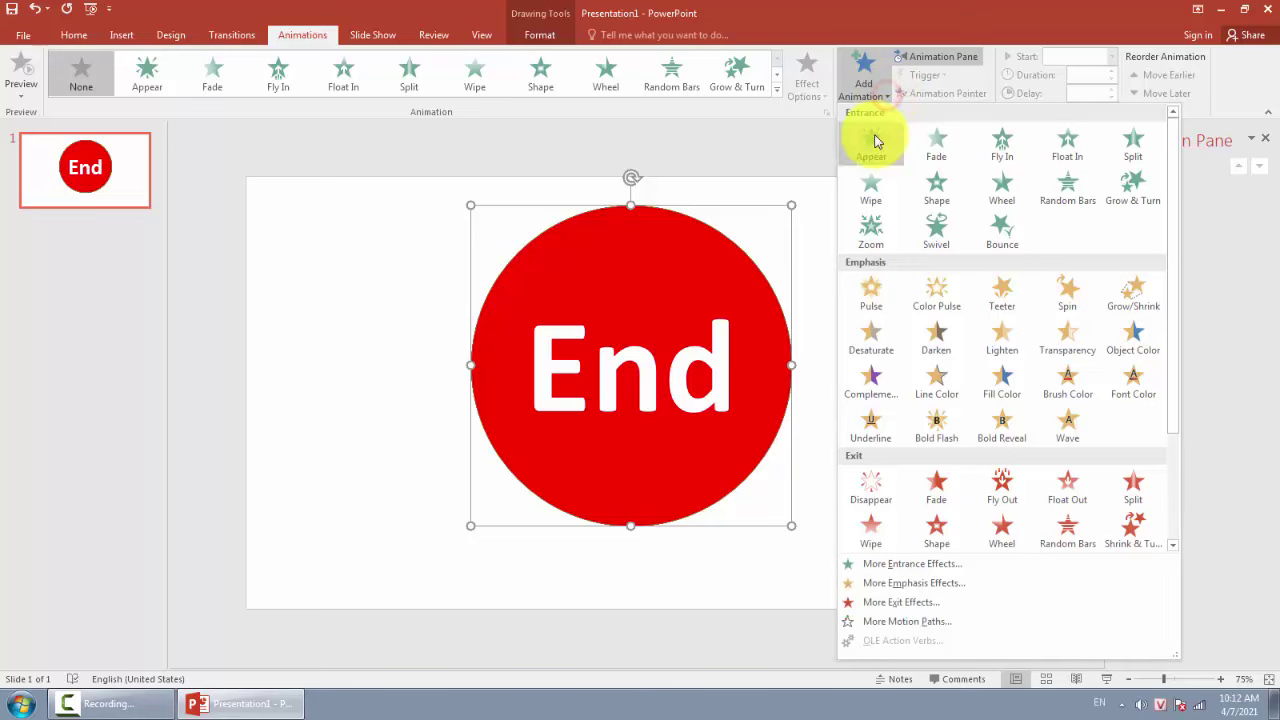
{"action": "left_click", "coordinate": [753, 157]}
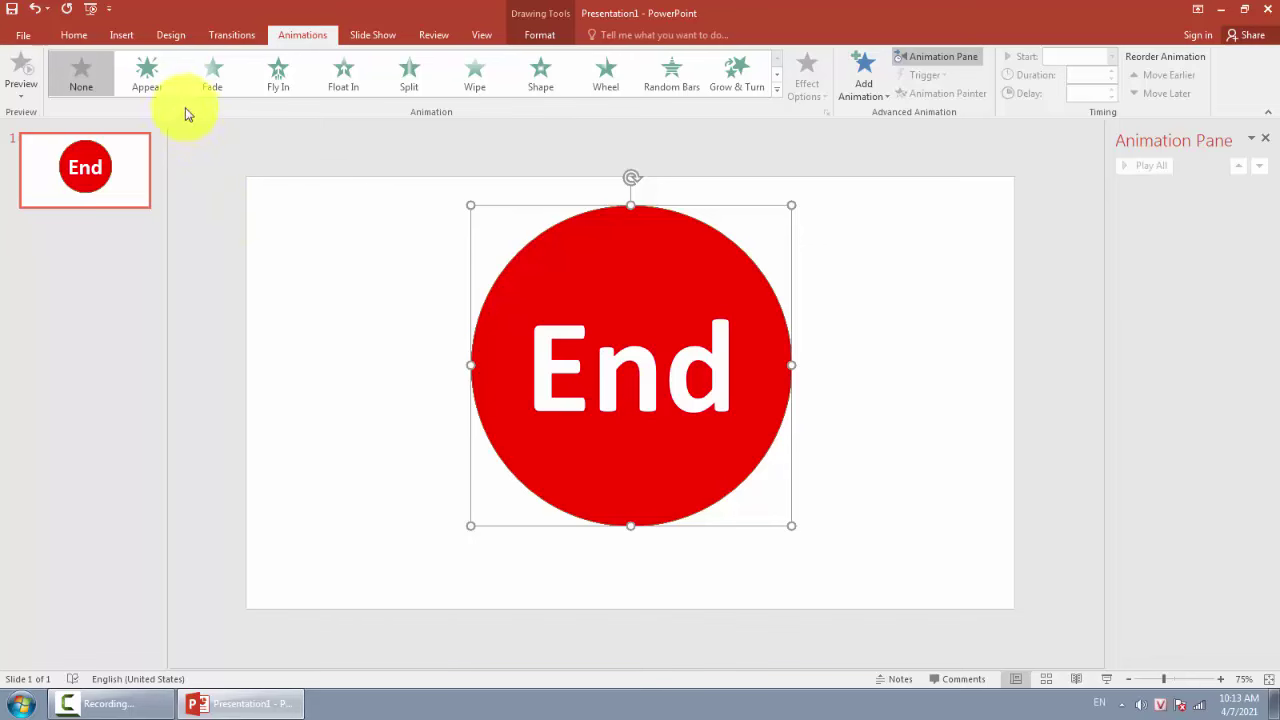
{"action": "left_click", "coordinate": [146, 82]}
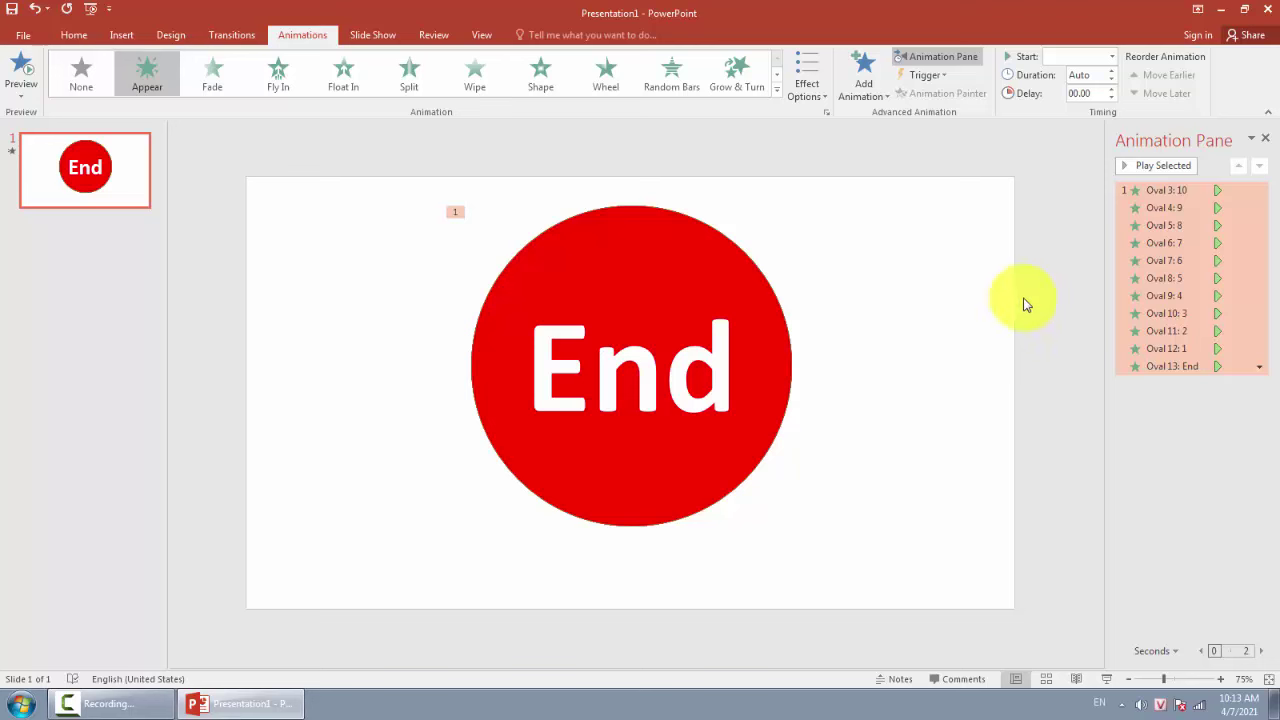
{"action": "left_click", "coordinate": [1039, 367]}
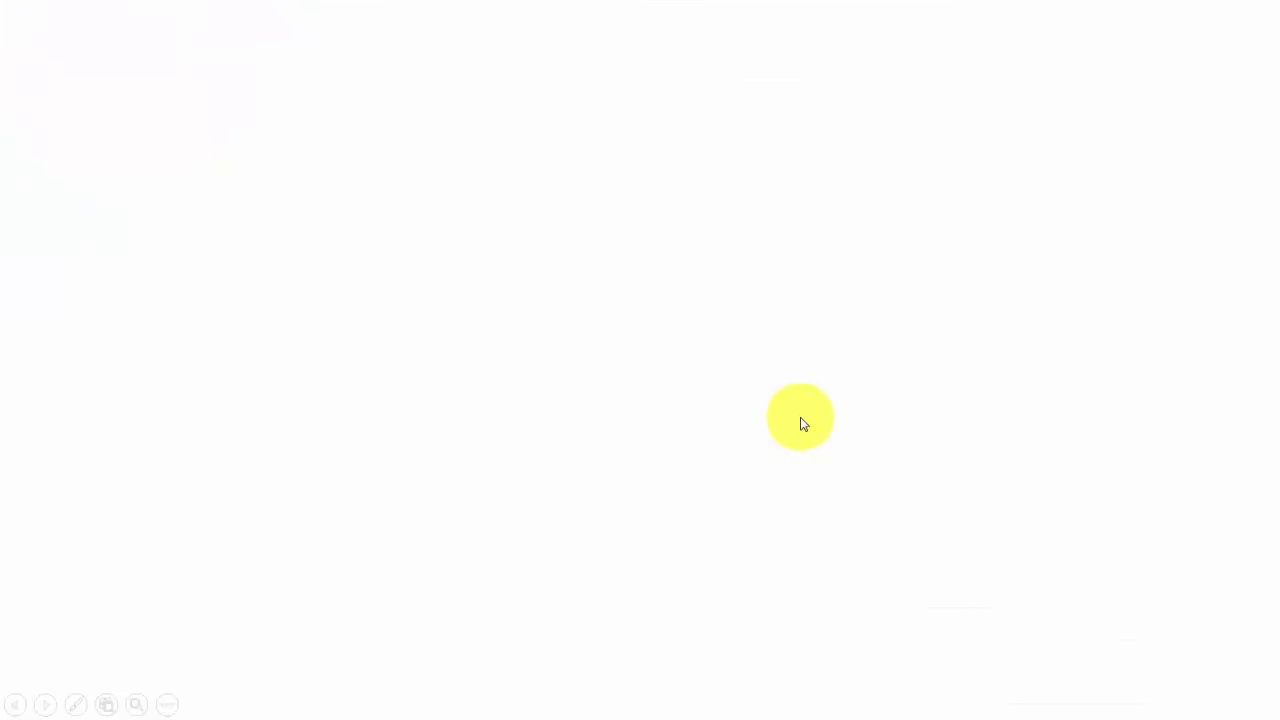
{"action": "left_click", "coordinate": [646, 258]}
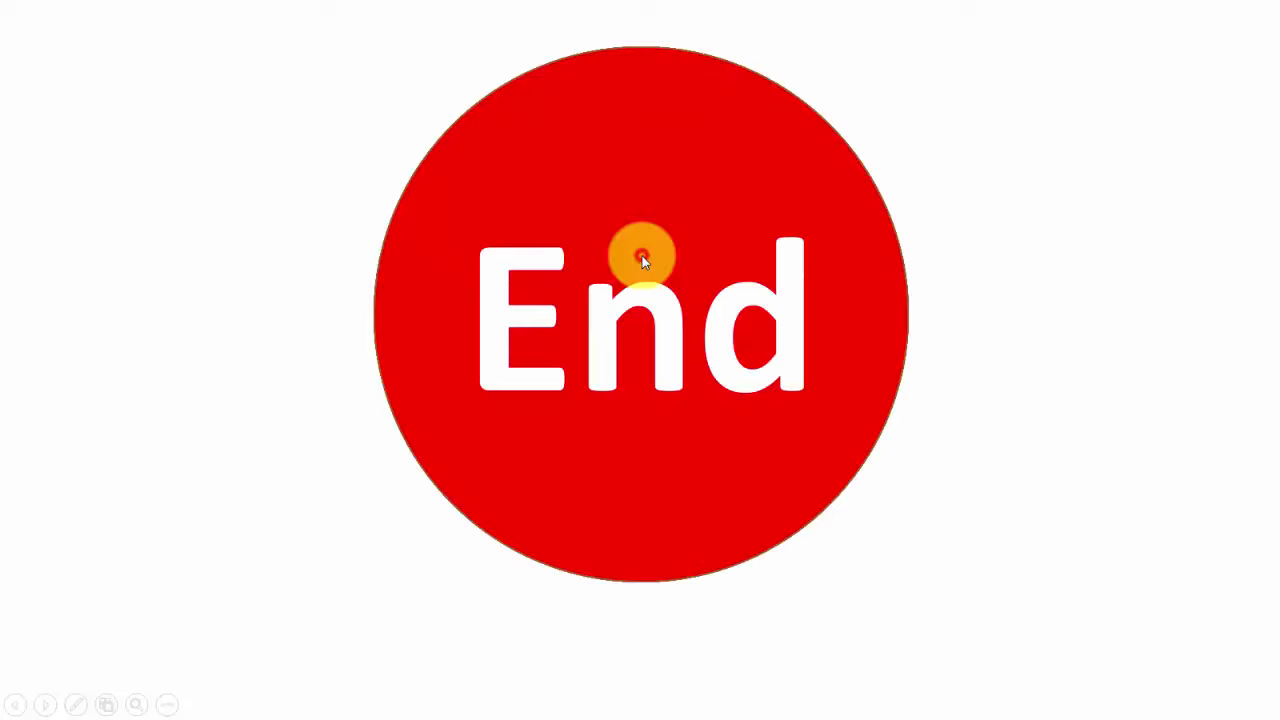
{"action": "left_click", "coordinate": [1000, 358]}
{"action": "left_click", "coordinate": [822, 273]}
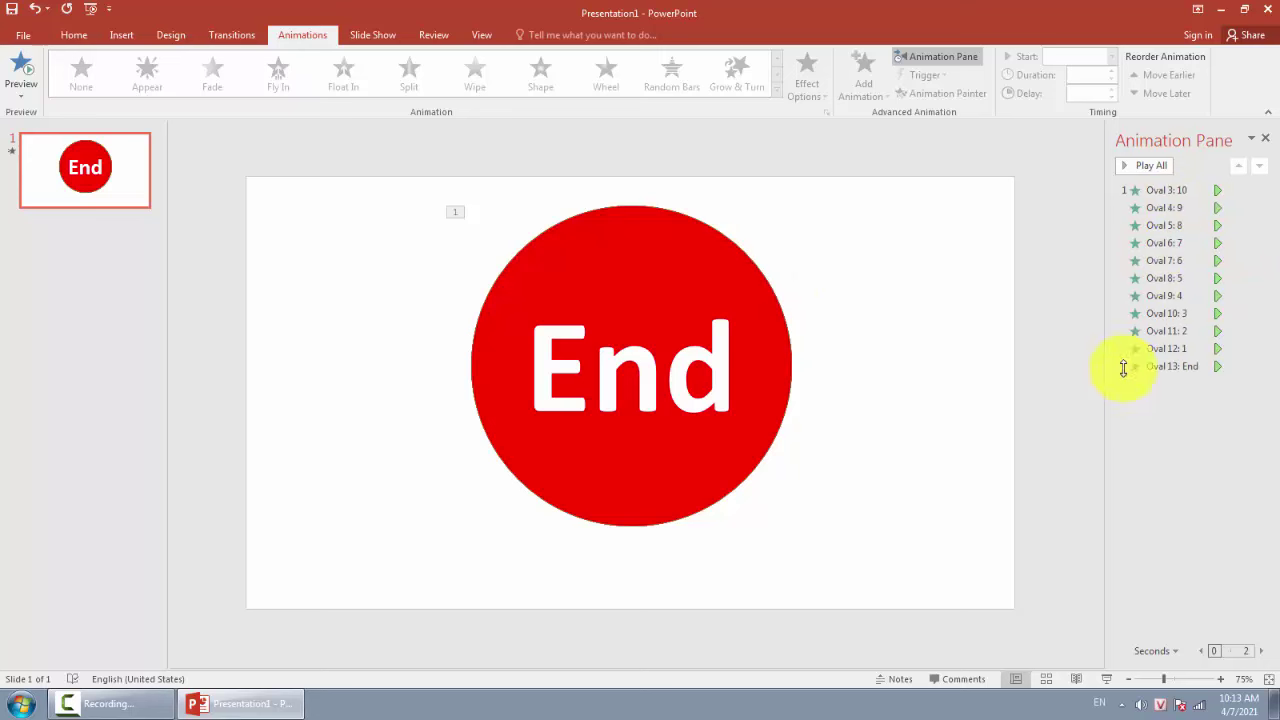
- Set the 10 circle's (Oval 3) animation to None, then test the slide show from the beginning
{"action": "left_click", "coordinate": [1182, 190]}
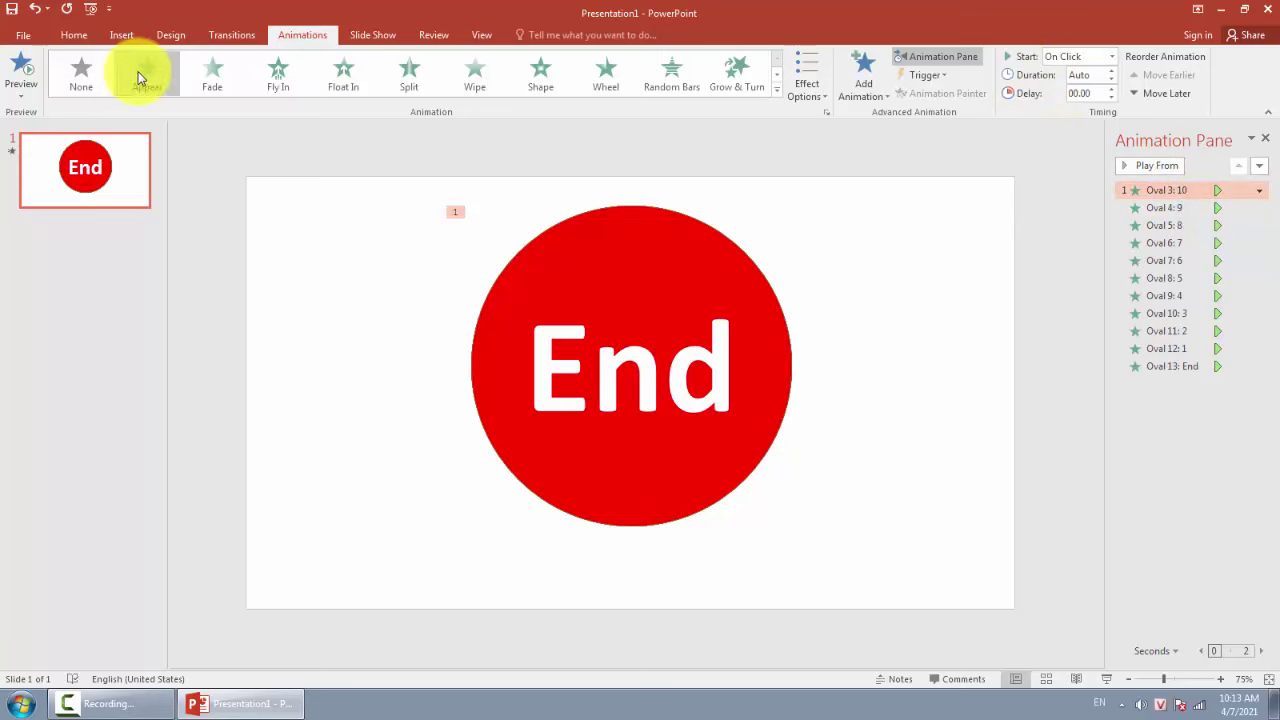
{"action": "left_click", "coordinate": [83, 79]}
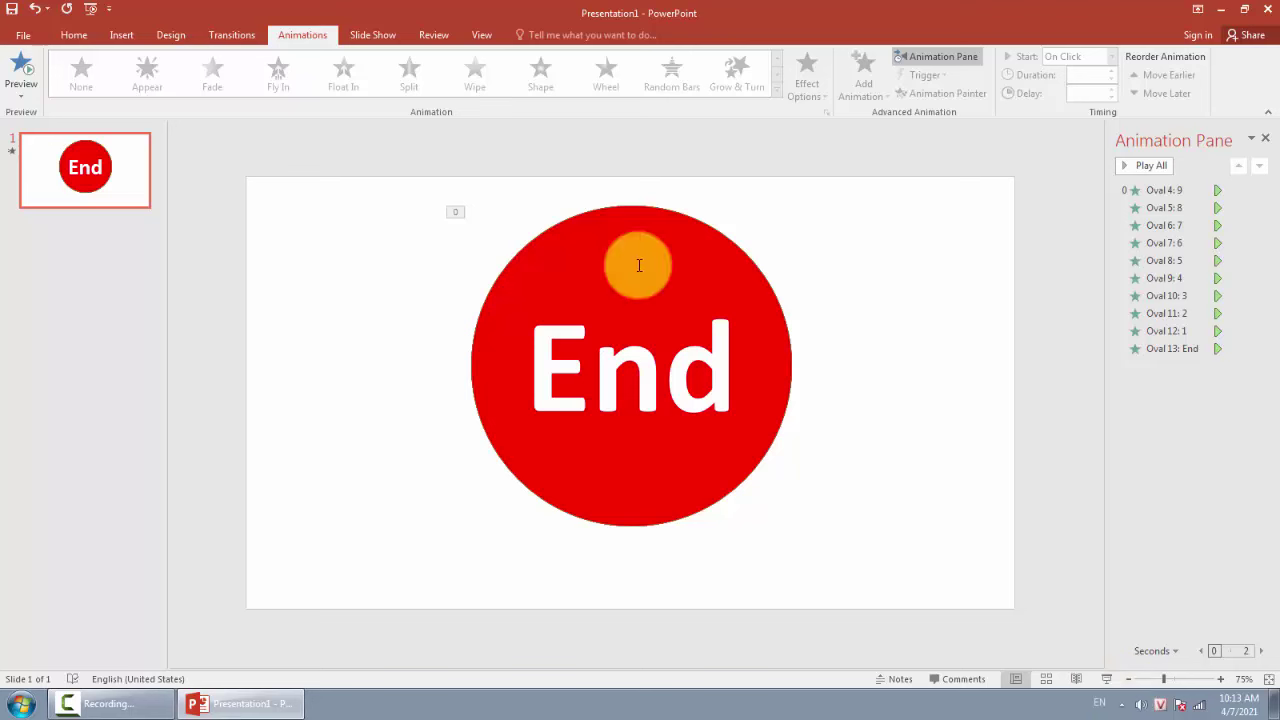
{"action": "left_click", "coordinate": [372, 34]}
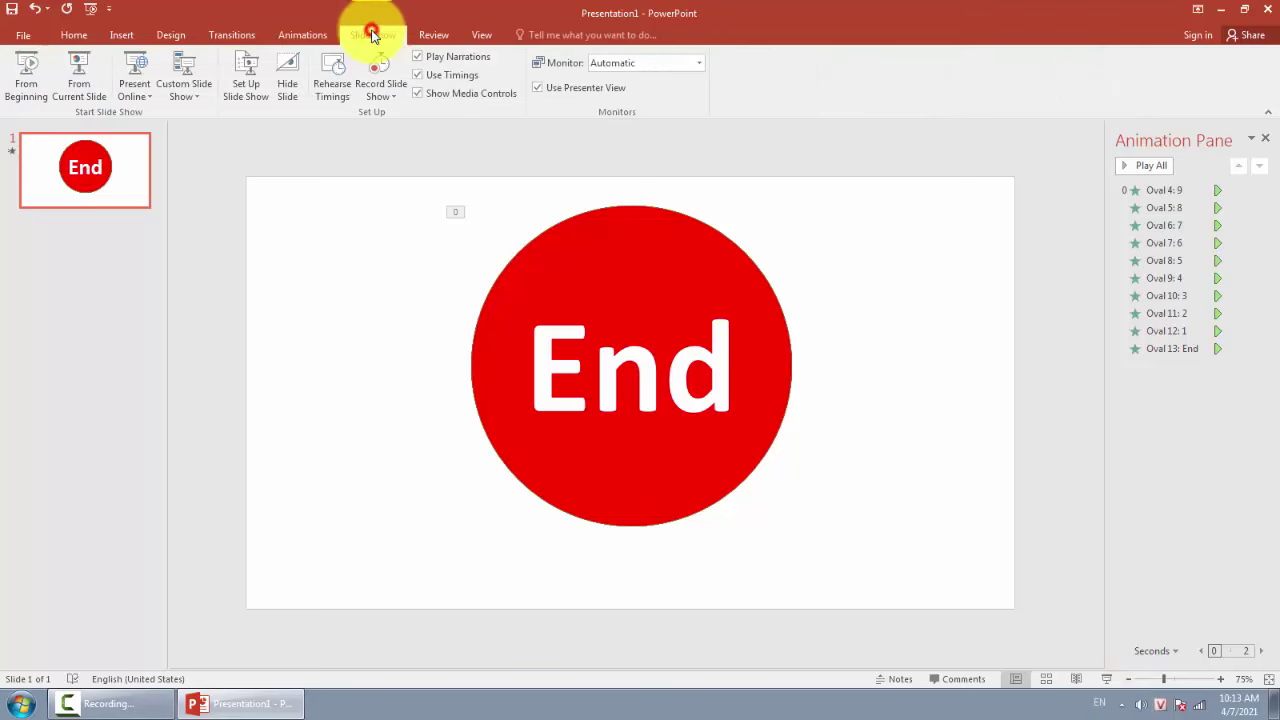
{"action": "left_click", "coordinate": [27, 70]}
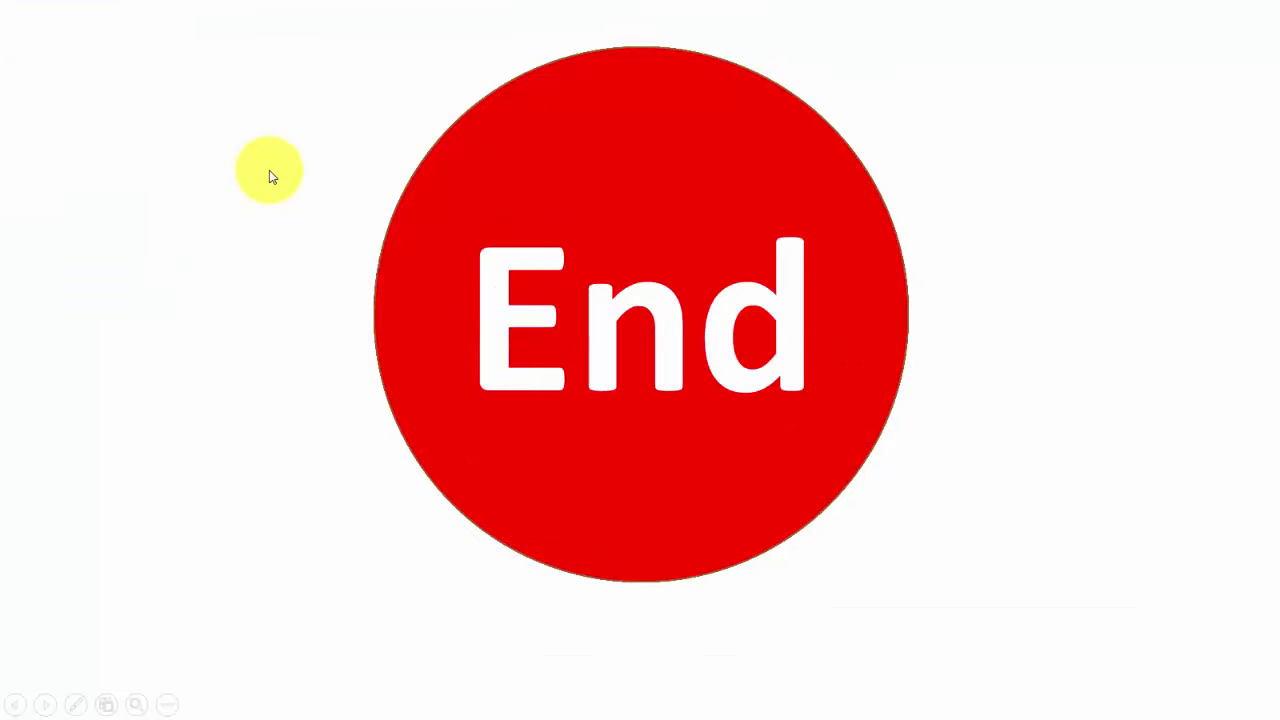
{"action": "key", "text": "Escape"}
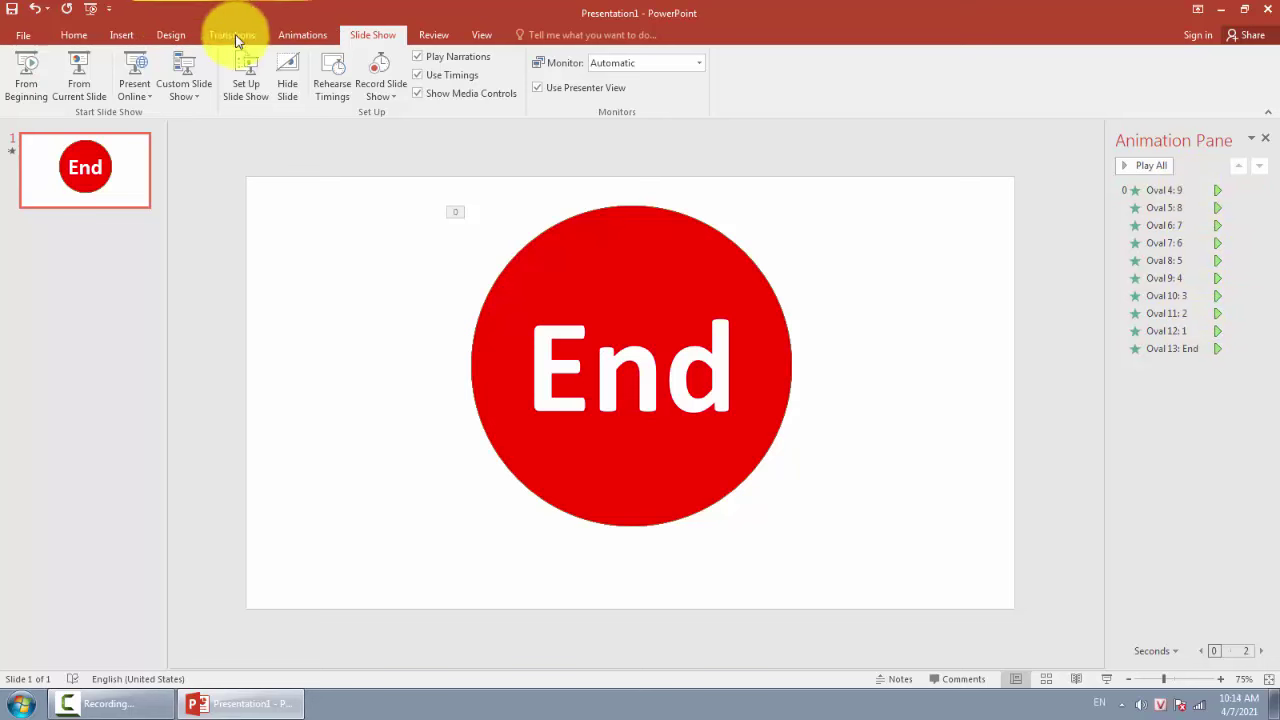
- Select all countdown animations in the Animation Pane, from Oval 4: 9 through Oval 13: End
{"action": "left_click", "coordinate": [302, 38]}
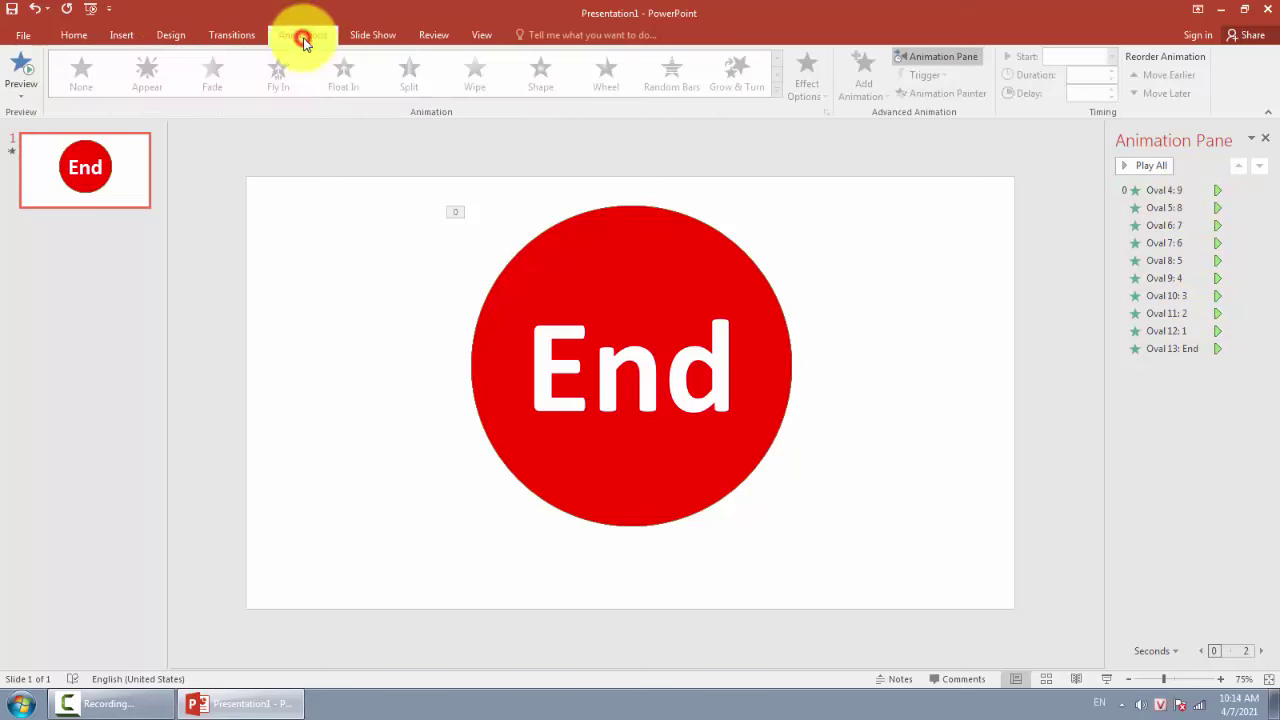
{"action": "left_click", "coordinate": [1168, 191]}
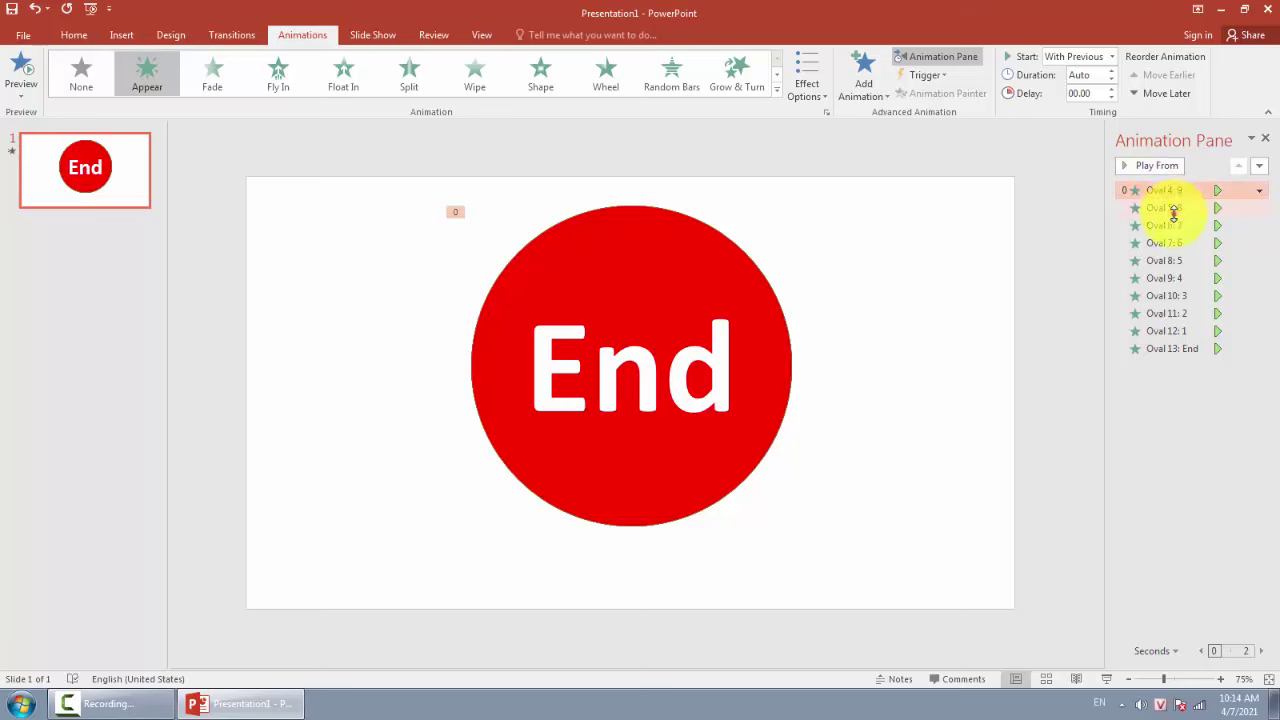
{"action": "left_click_drag", "start_coordinate": [1173, 213], "coordinate": [1172, 330]}
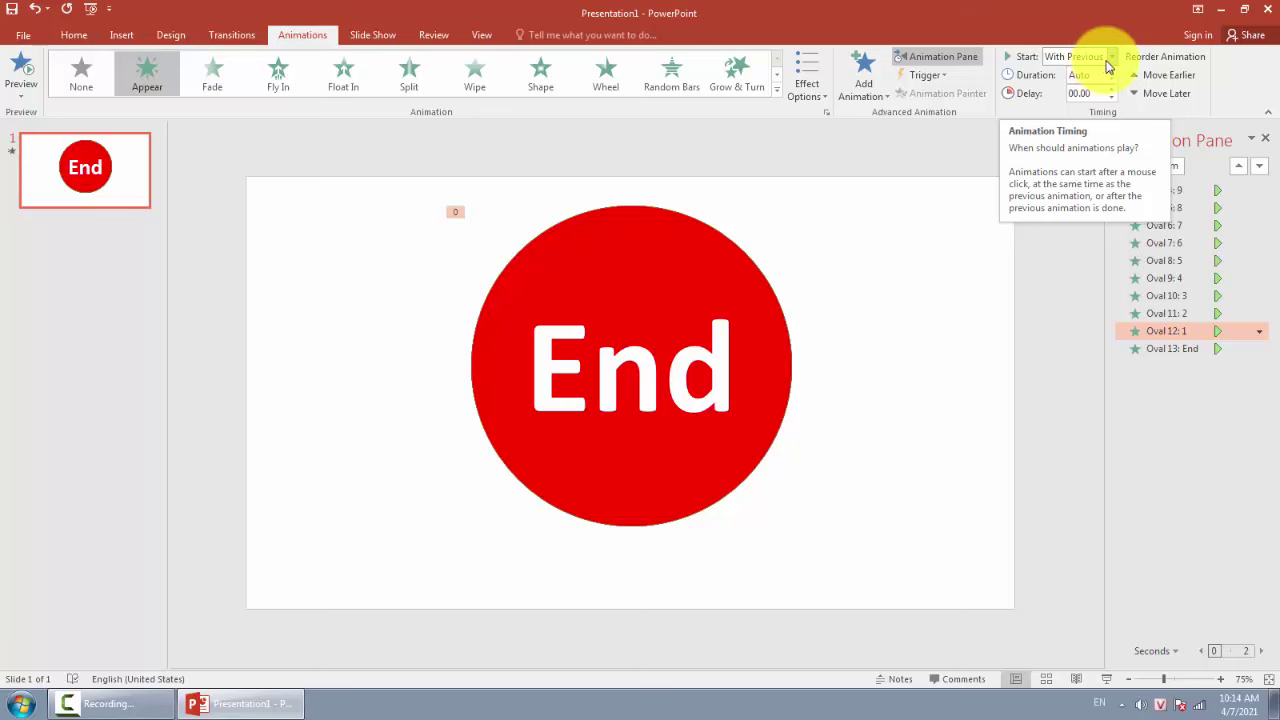
{"action": "left_click", "coordinate": [1064, 271]}
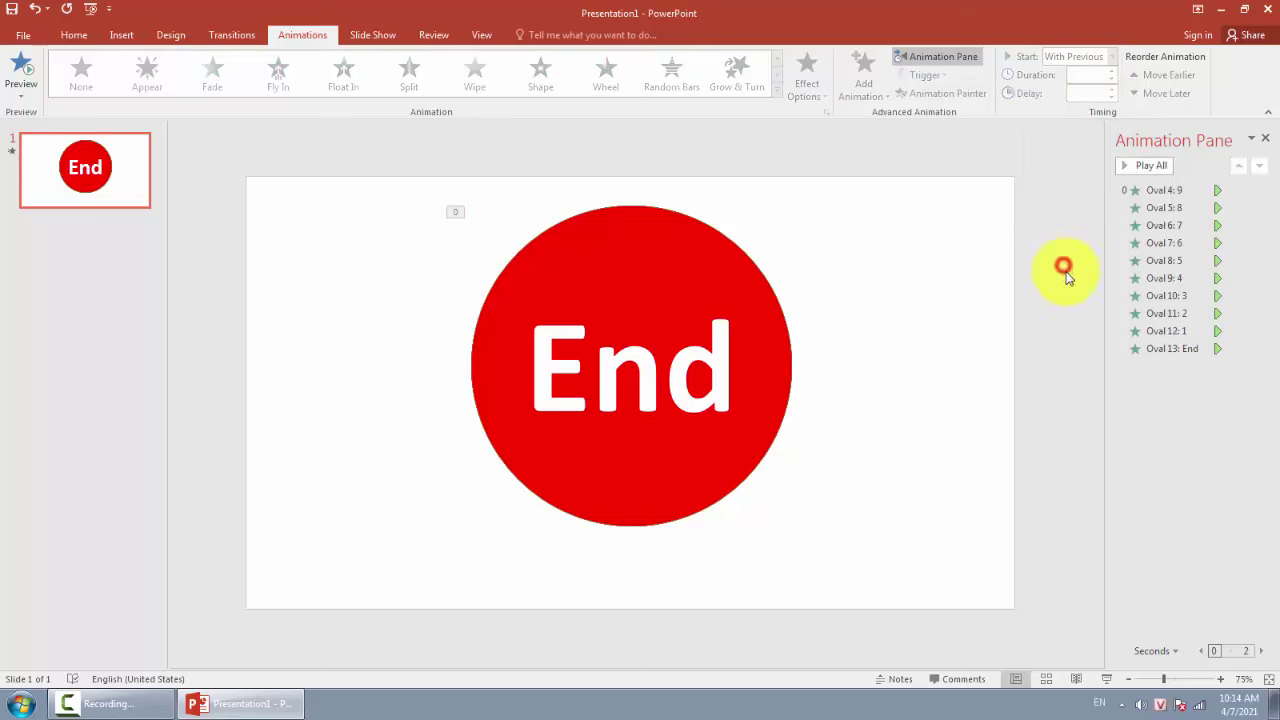
{"action": "left_click", "coordinate": [1180, 191]}
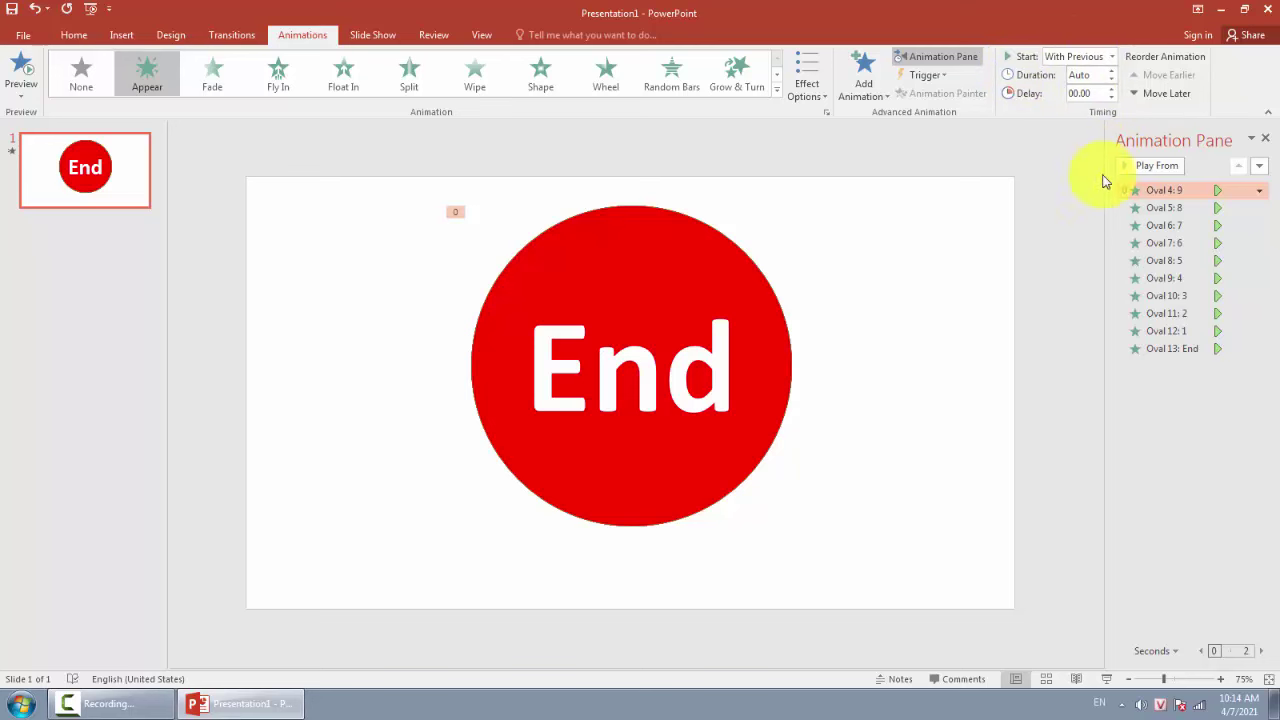
{"action": "left_click_drag", "start_coordinate": [1180, 190], "coordinate": [1182, 272]}
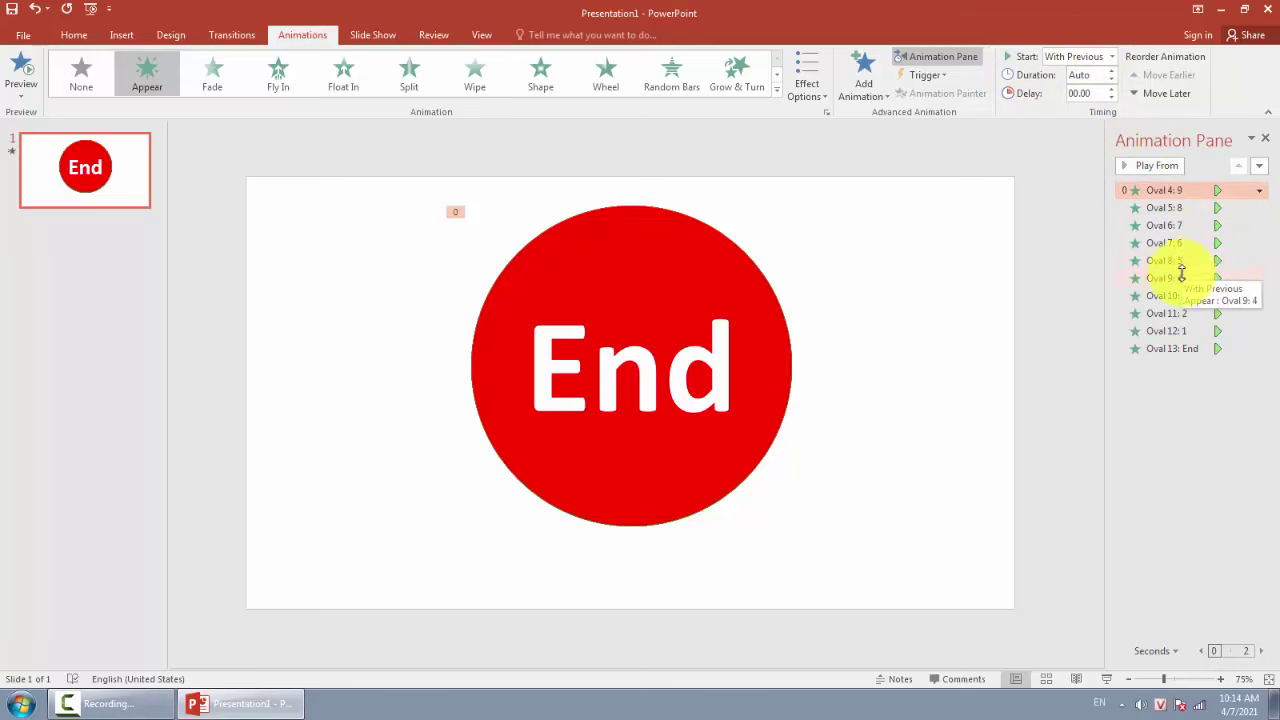
{"action": "left_click", "coordinate": [1181, 349], "text": "shift"}
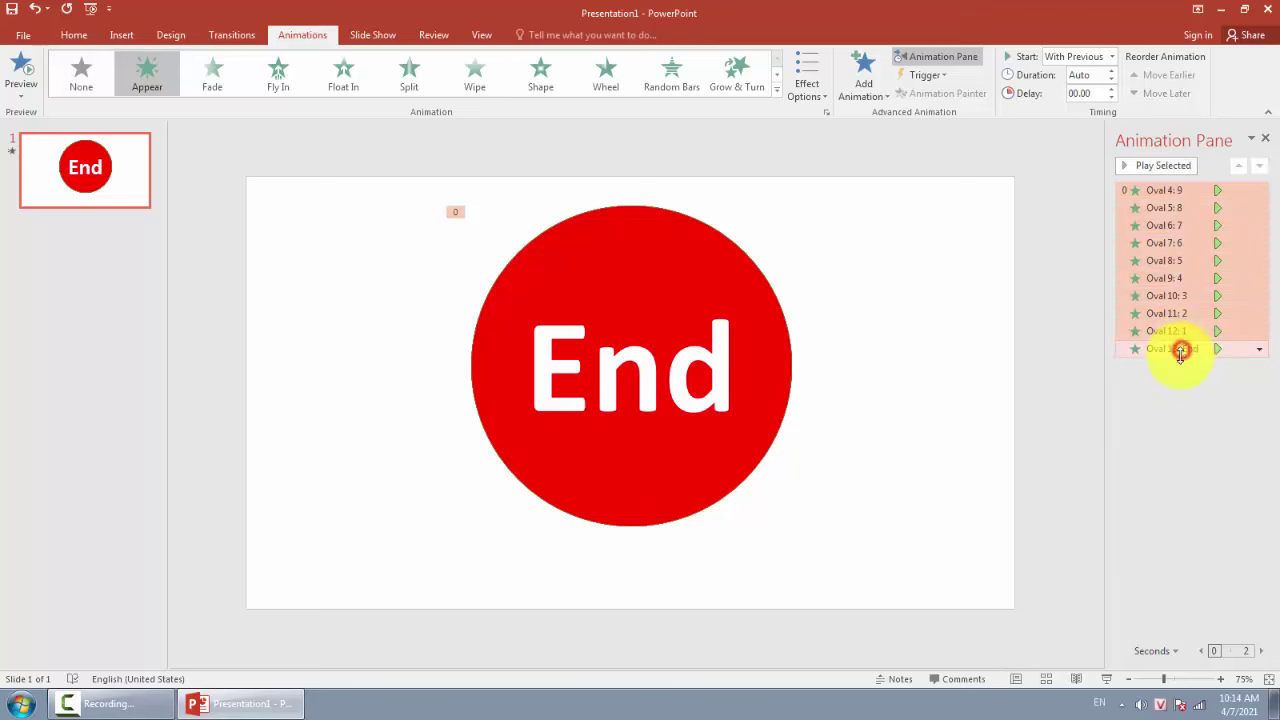
{"action": "left_click", "coordinate": [1163, 394]}
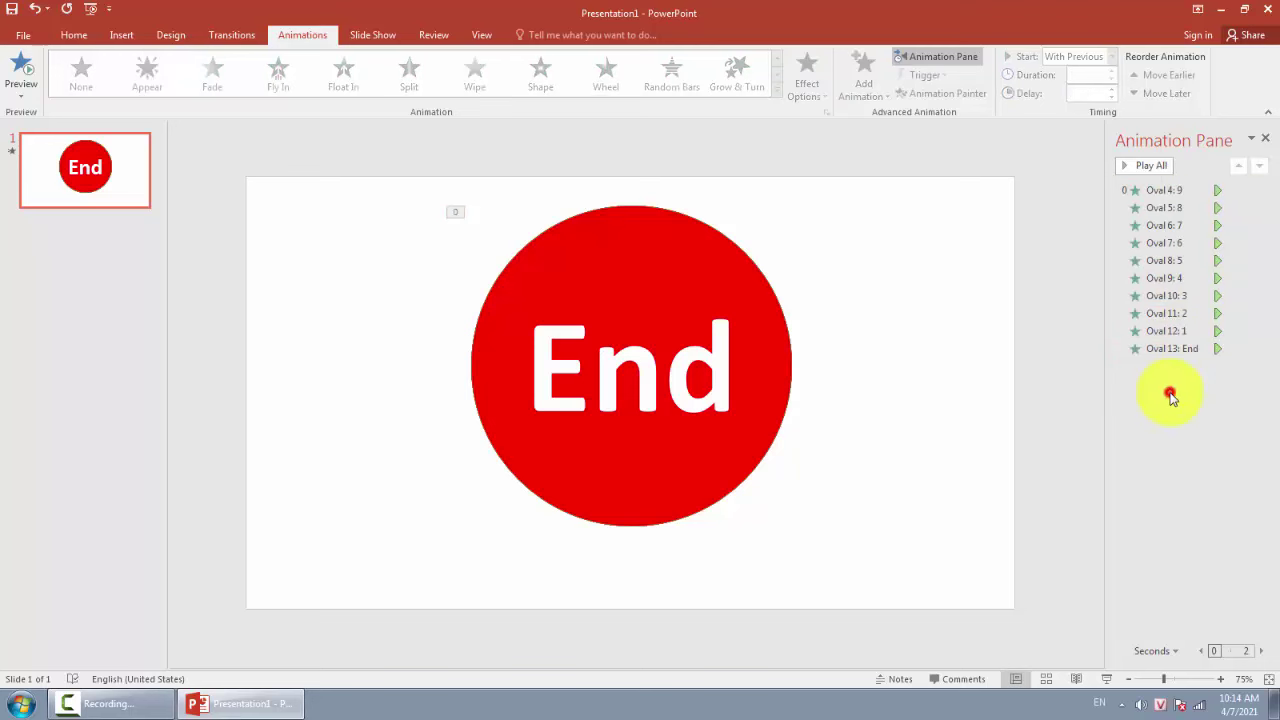
{"action": "left_click", "coordinate": [1176, 191]}
{"action": "left_click", "coordinate": [1191, 349], "text": "shift"}
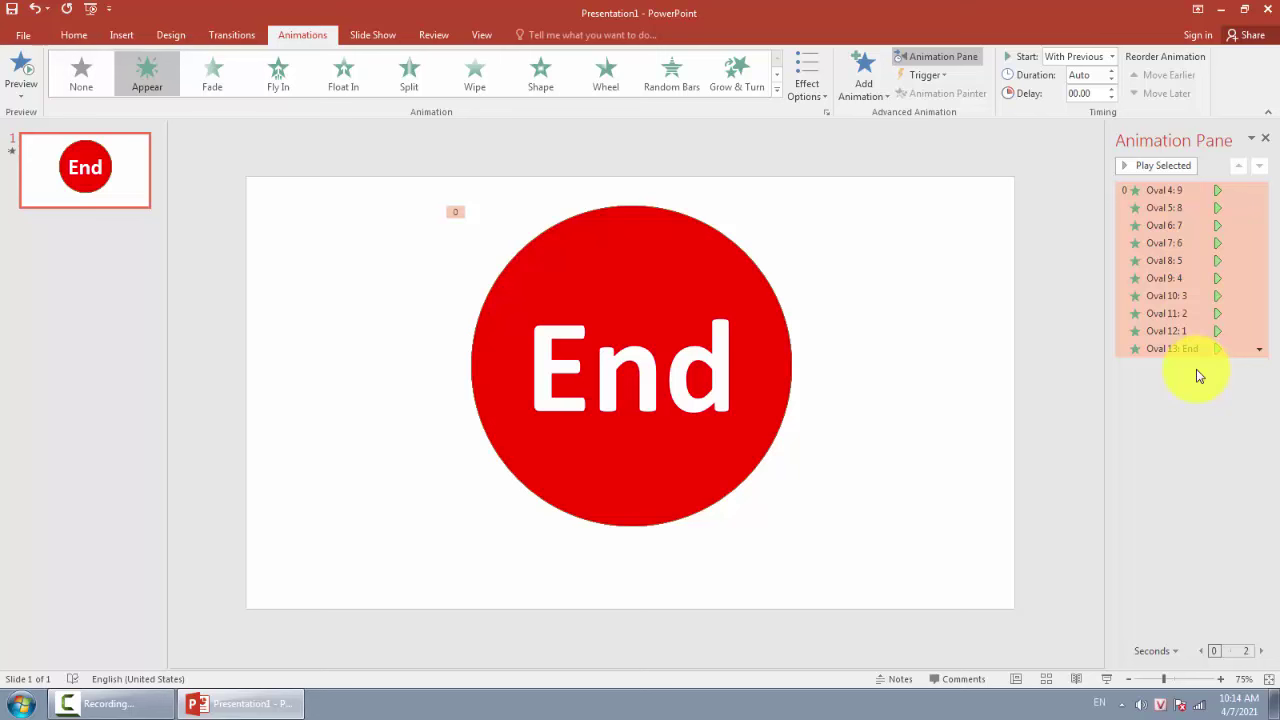
- Set the selected animations to start After Previous, then deselect them
{"action": "left_click", "coordinate": [1112, 57]}
{"action": "left_click", "coordinate": [1077, 93]}
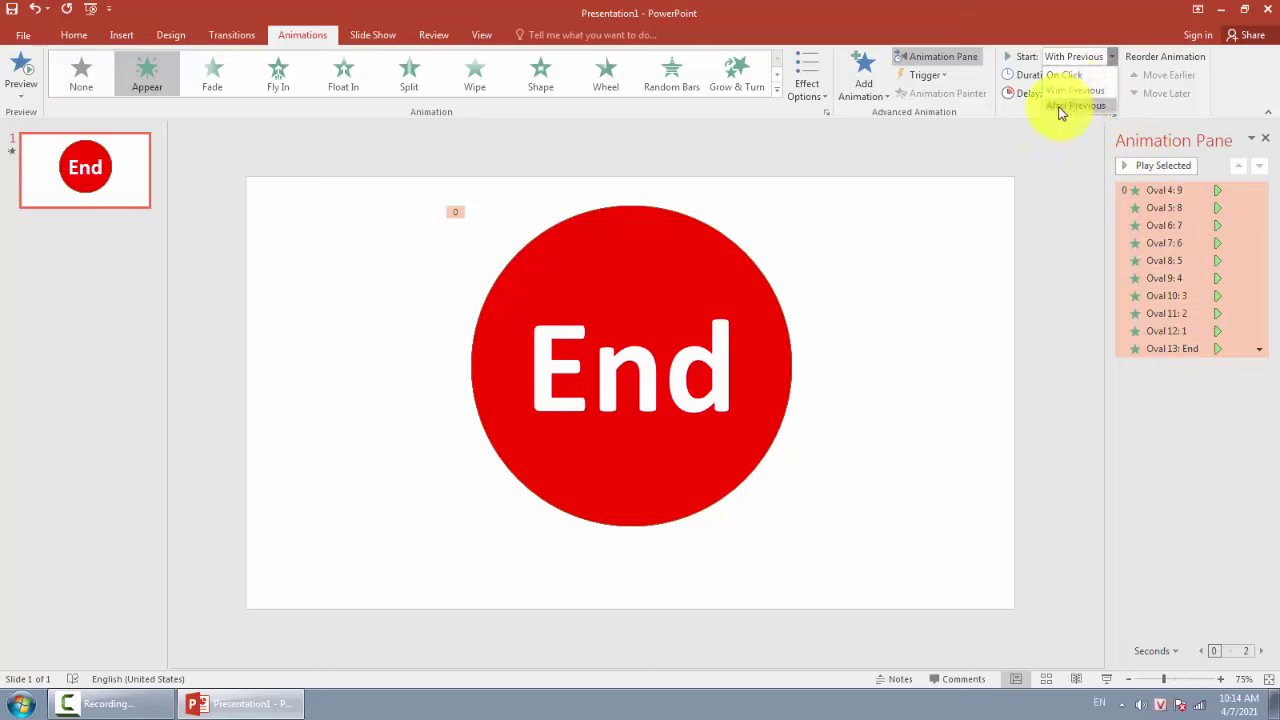
{"action": "left_click", "coordinate": [1088, 105]}
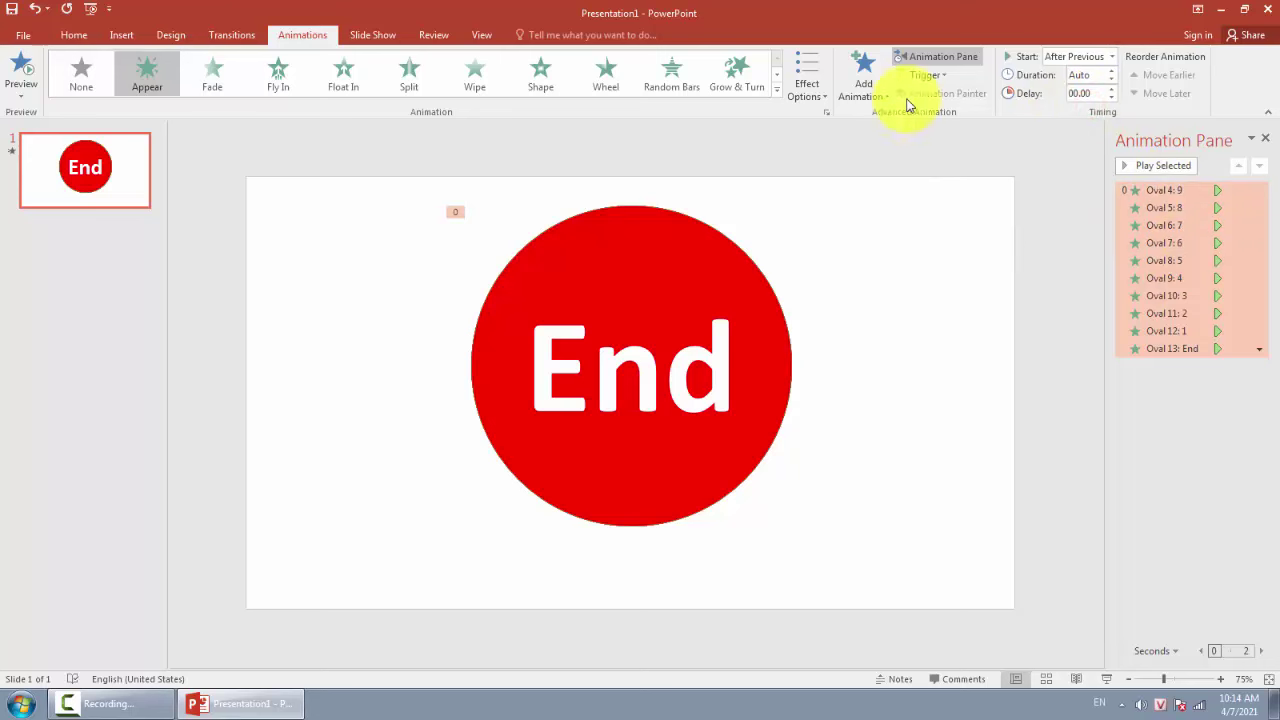
{"action": "left_click", "coordinate": [1066, 302]}
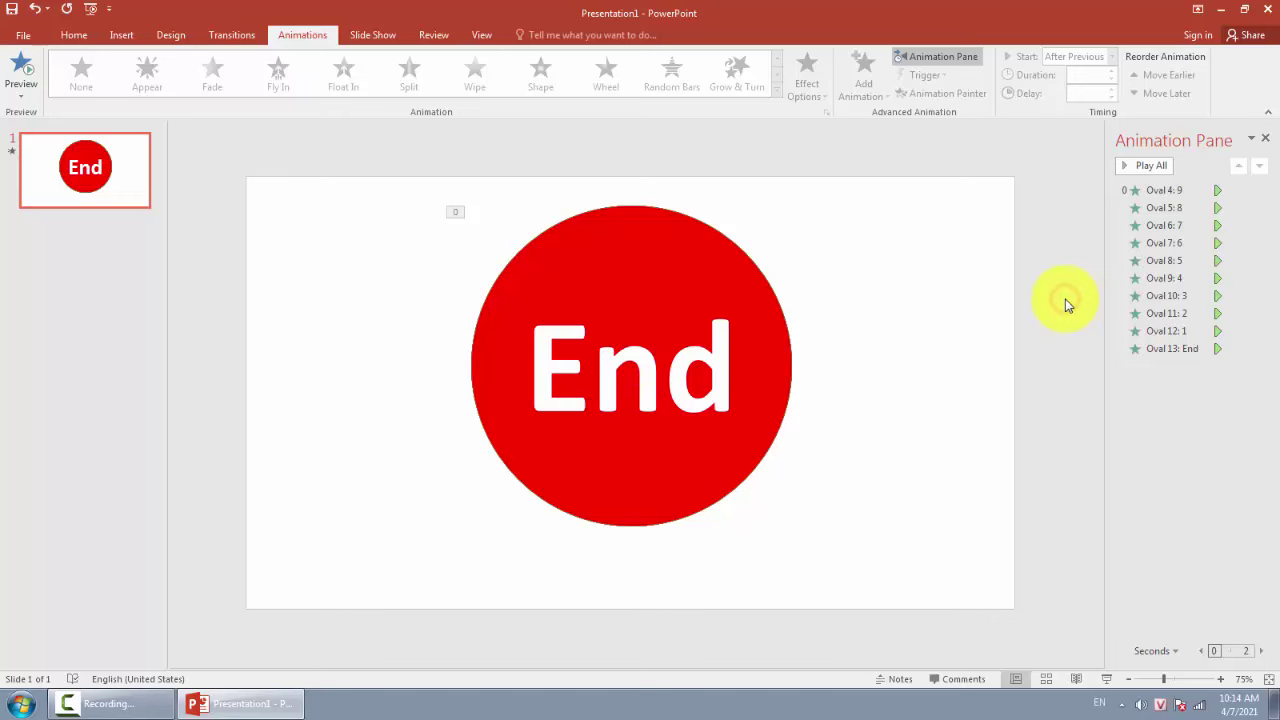
- Run the slide show to test the countdown and return to editing
{"action": "key", "text": "F5"}
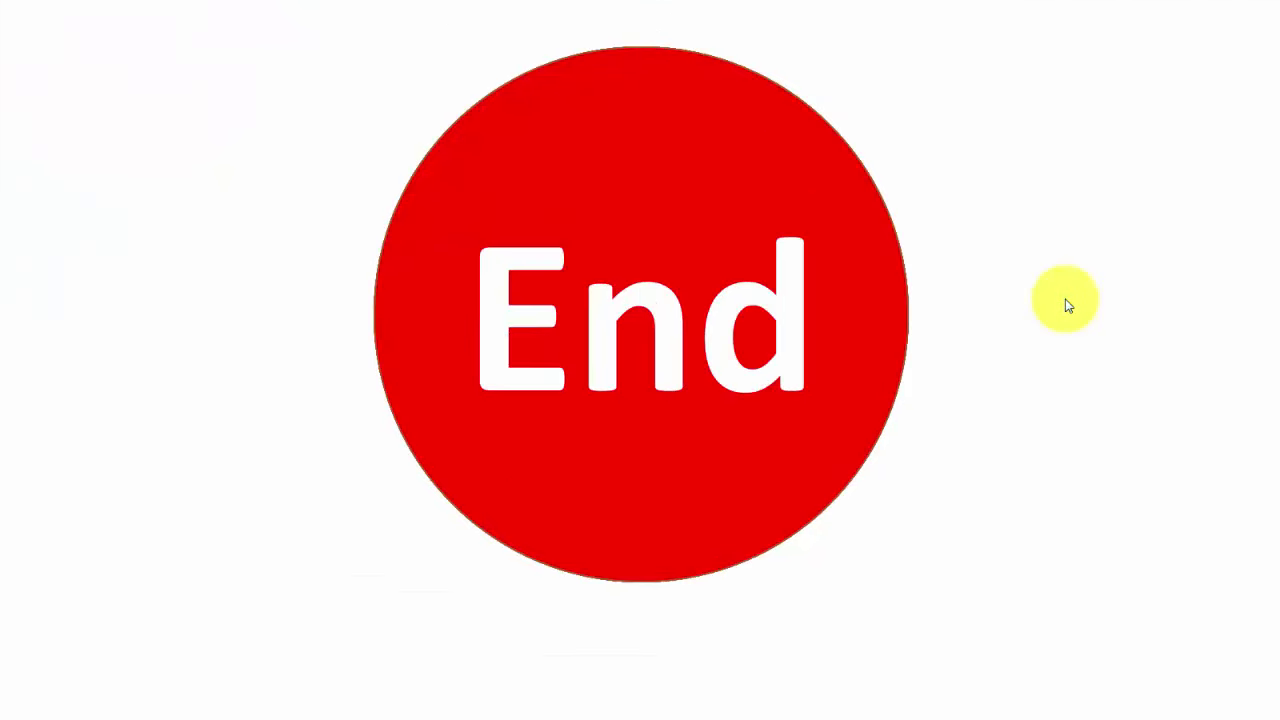
{"action": "left_click", "coordinate": [1066, 302]}
{"action": "left_click", "coordinate": [1065, 299]}
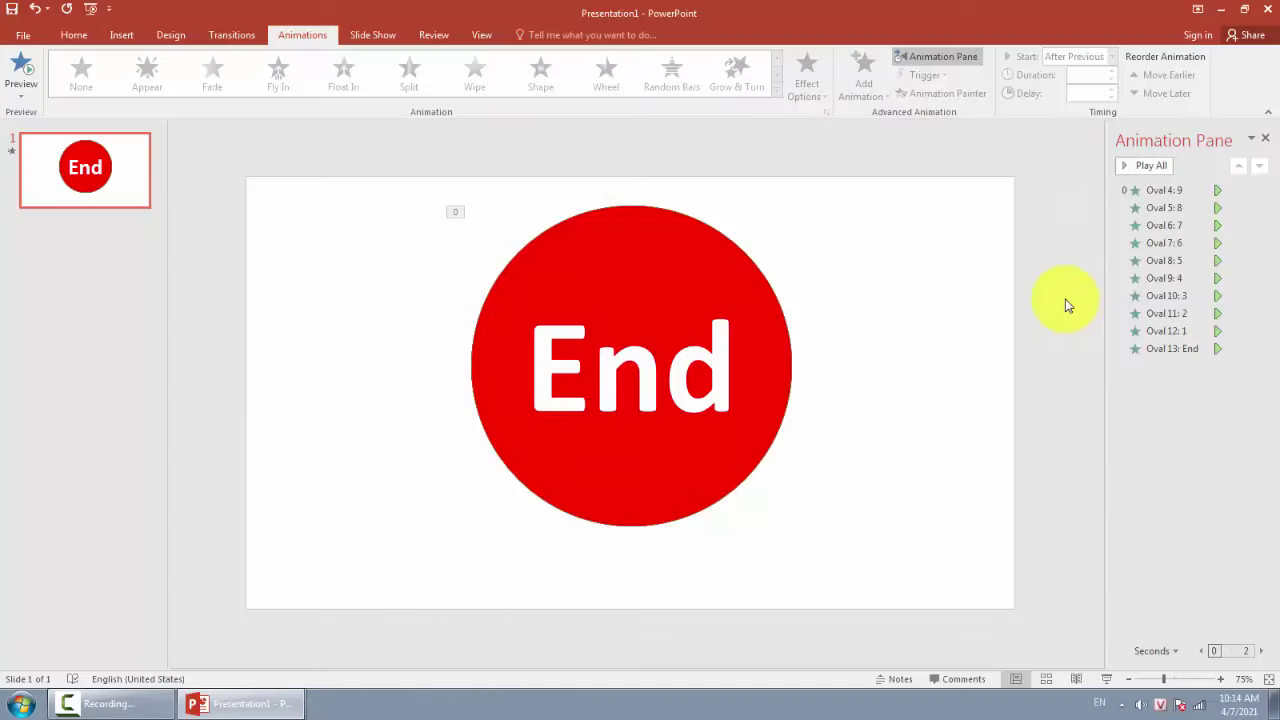
- Give all countdown animations a 00.01 duration and 01.00 delay, then run the slide show
{"action": "left_click", "coordinate": [1181, 191]}
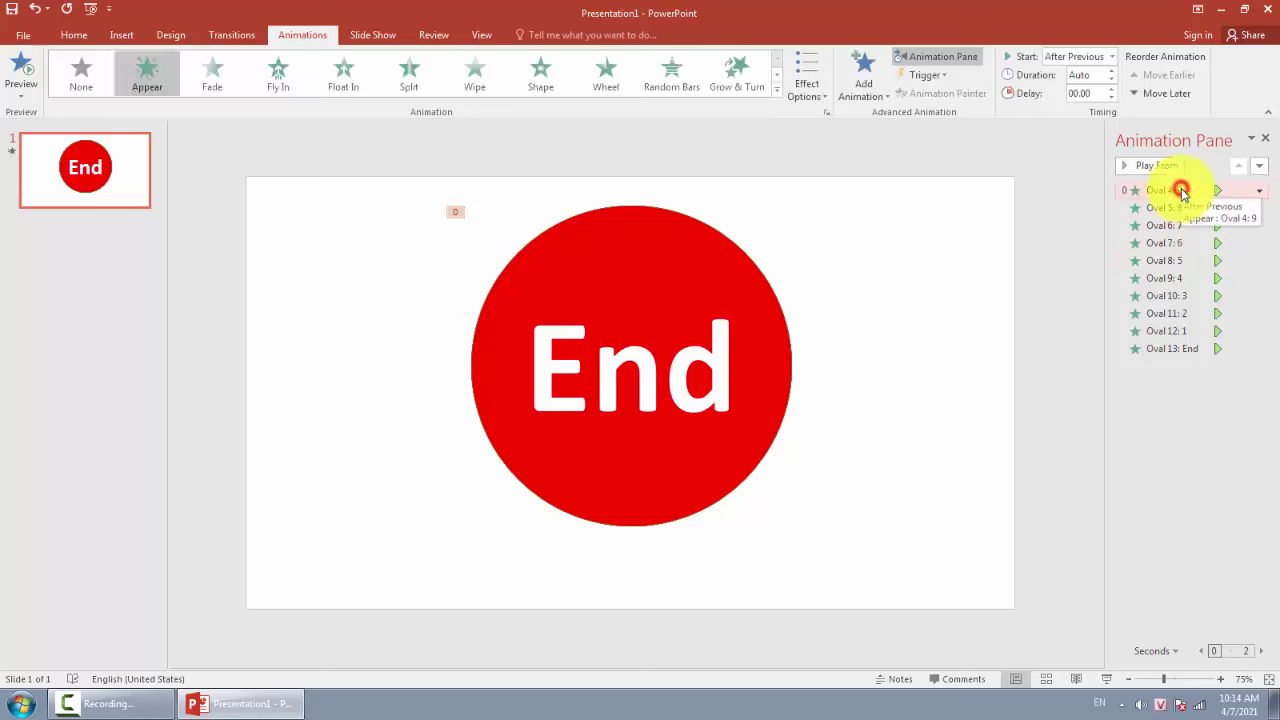
{"action": "left_click", "coordinate": [1186, 349], "text": "shift"}
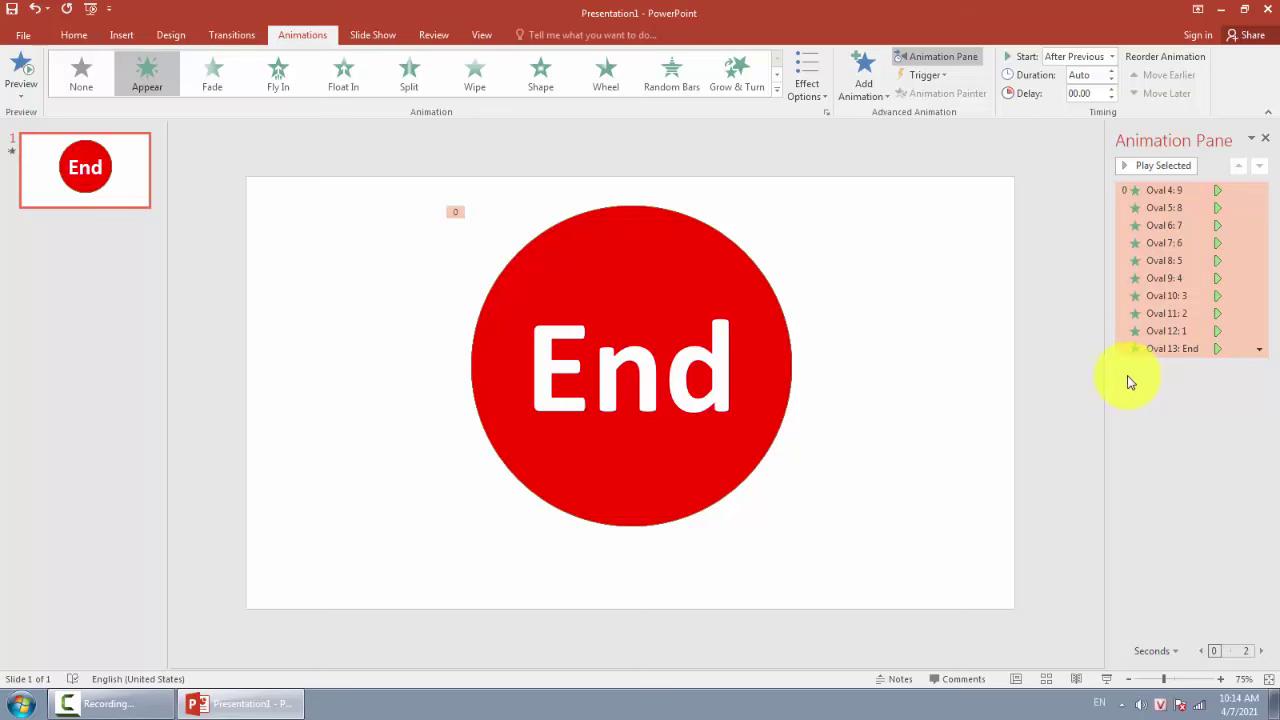
{"action": "left_click", "coordinate": [1047, 266]}
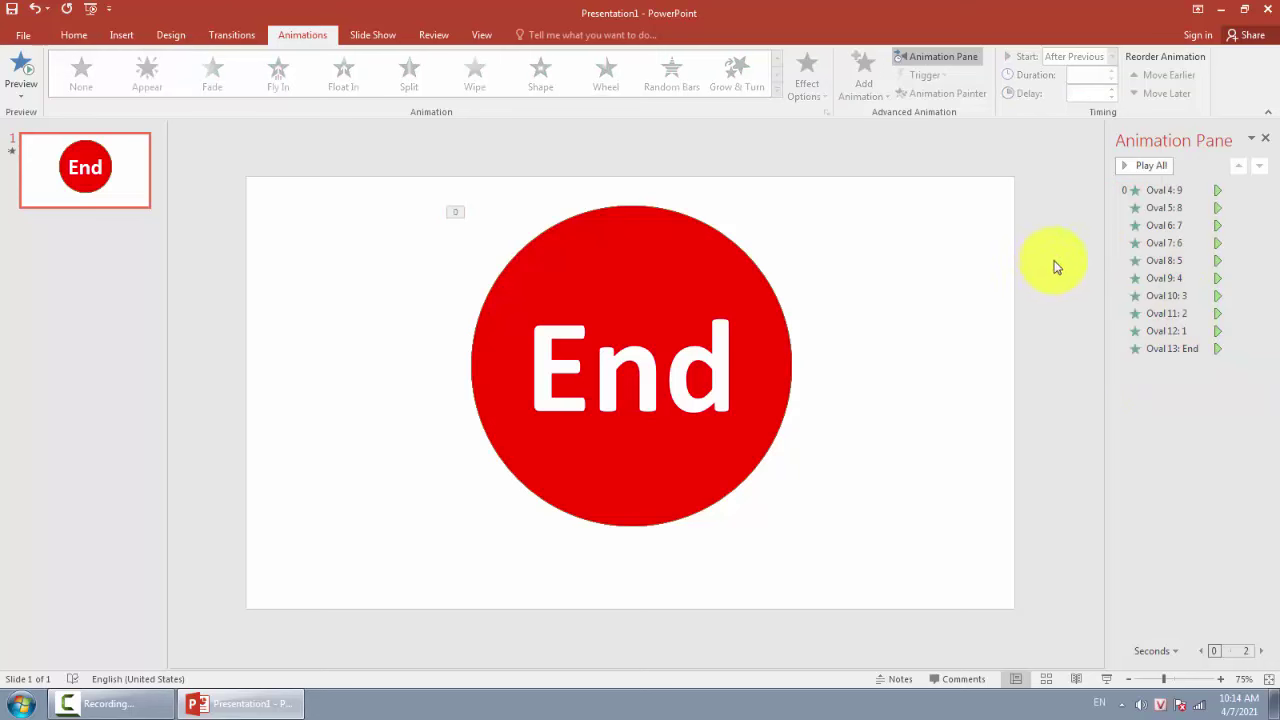
{"action": "left_click", "coordinate": [1182, 191]}
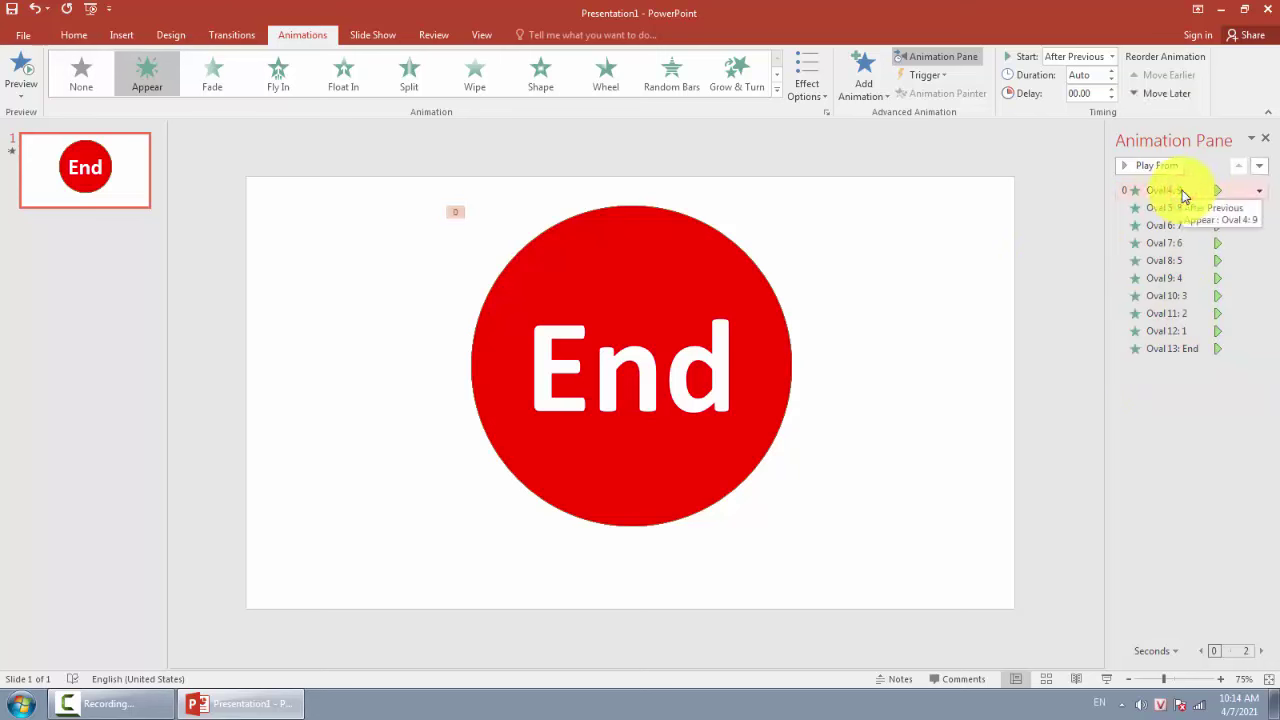
{"action": "left_click", "coordinate": [1186, 349], "text": "shift"}
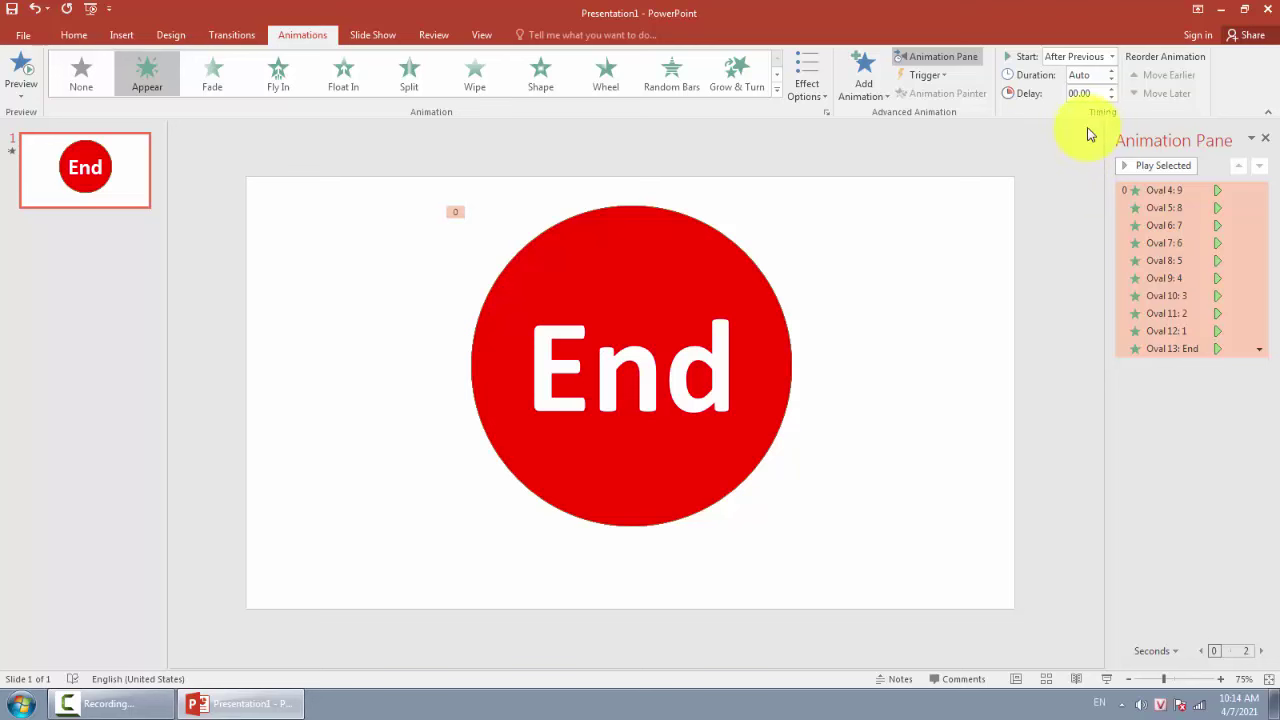
{"action": "left_click", "coordinate": [1110, 78]}
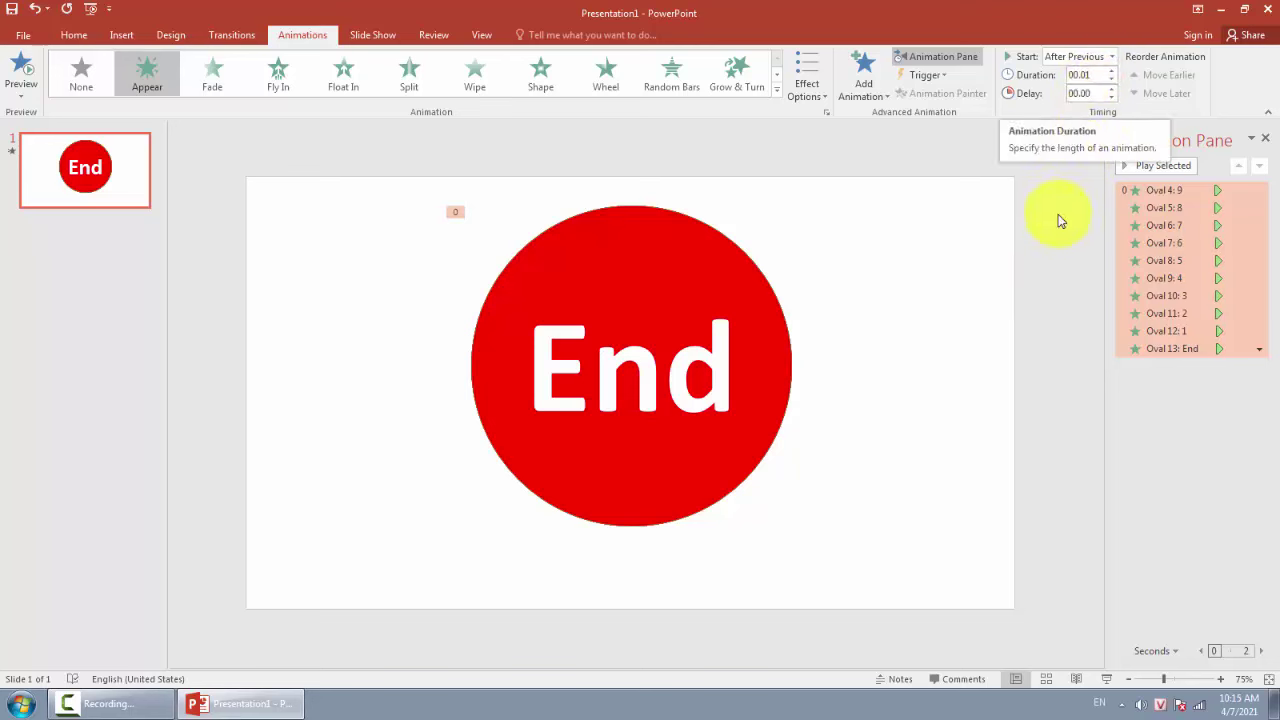
{"action": "left_click", "coordinate": [1110, 89]}
{"action": "left_click", "coordinate": [1110, 89]}
{"action": "left_click", "coordinate": [1110, 89]}
{"action": "left_click", "coordinate": [1110, 89]}
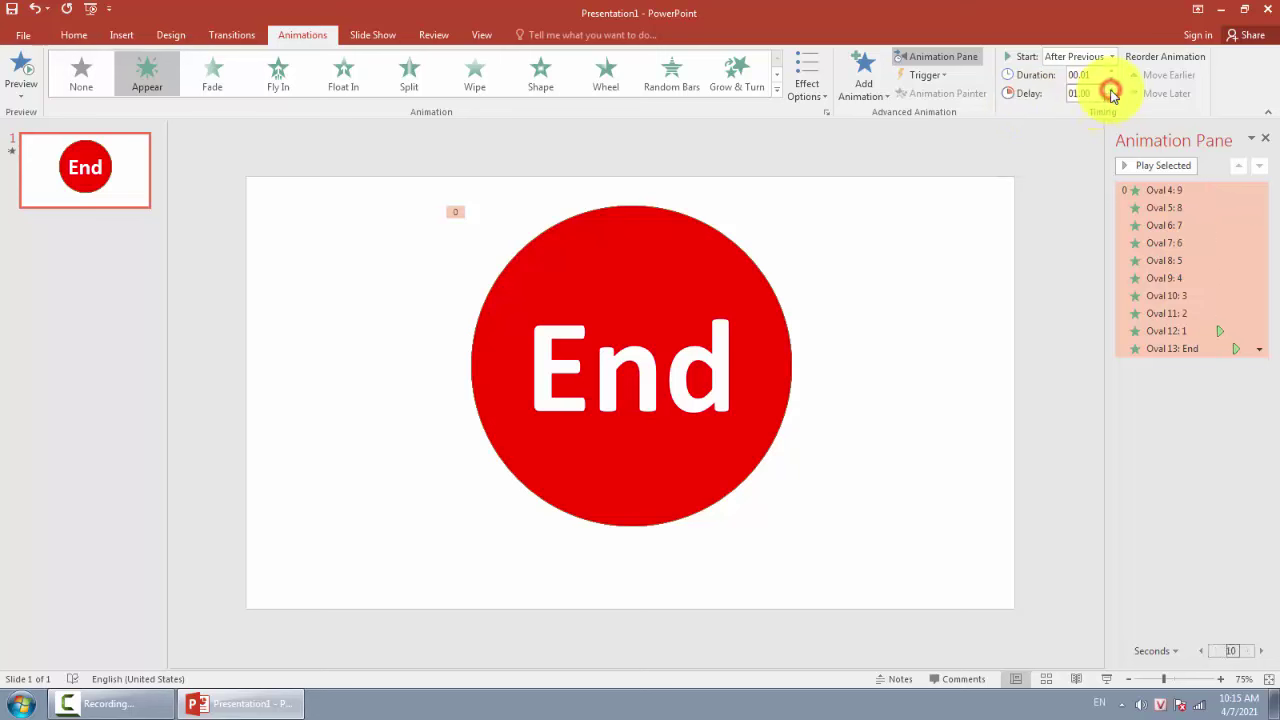
{"action": "left_click", "coordinate": [1064, 305]}
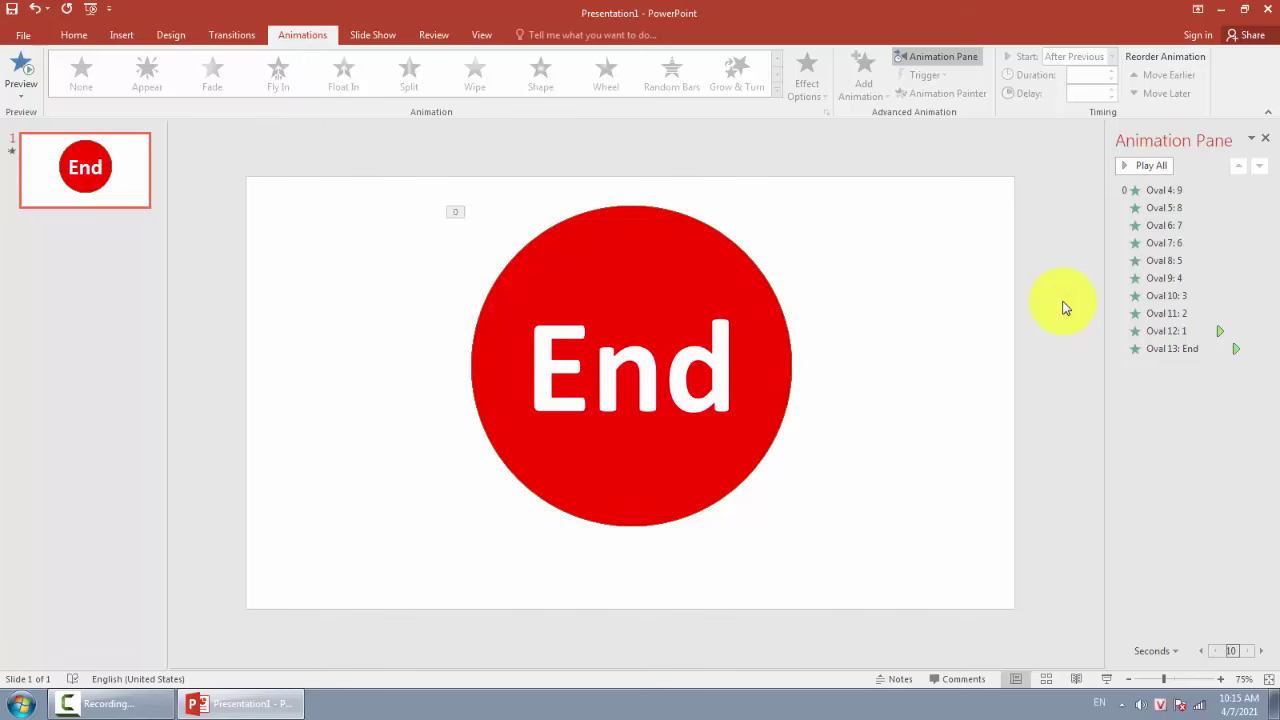
{"action": "key", "text": "F5"}
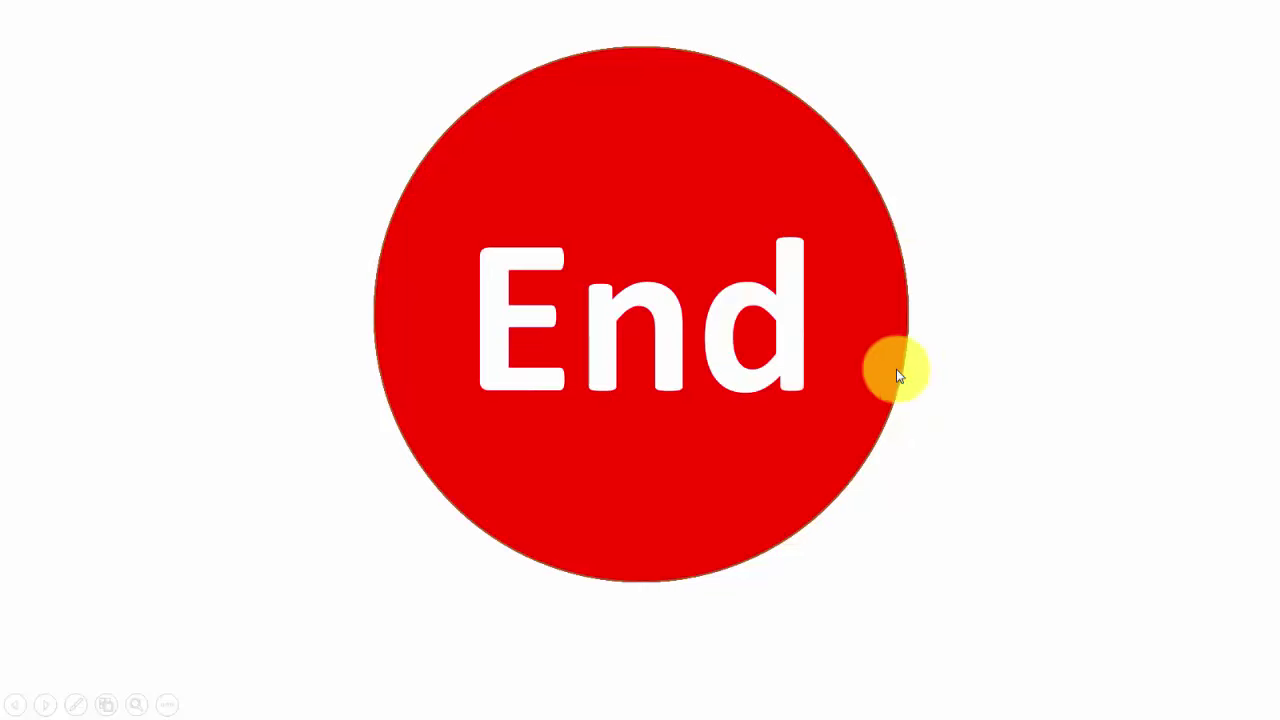
- Check the After Previous timing of the 9, 8 and 7 animations, then replay and exit the slide show
{"action": "key", "text": "Escape"}
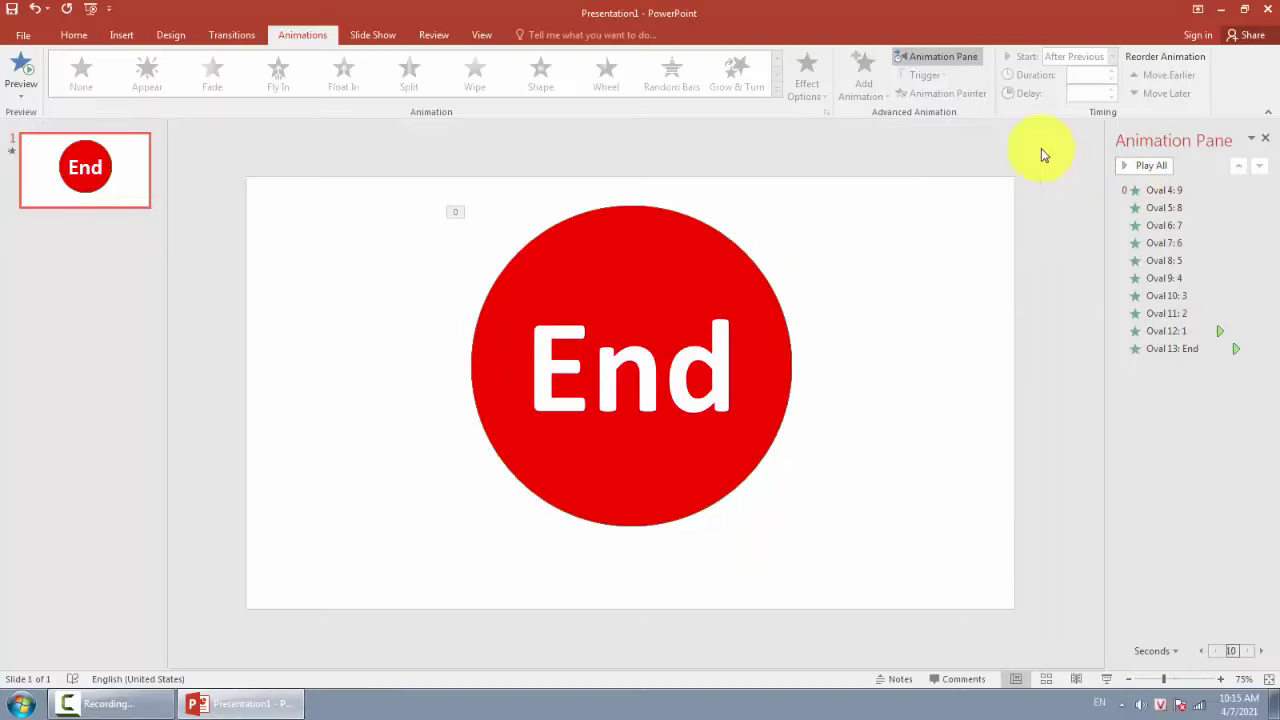
{"action": "left_click", "coordinate": [1172, 190]}
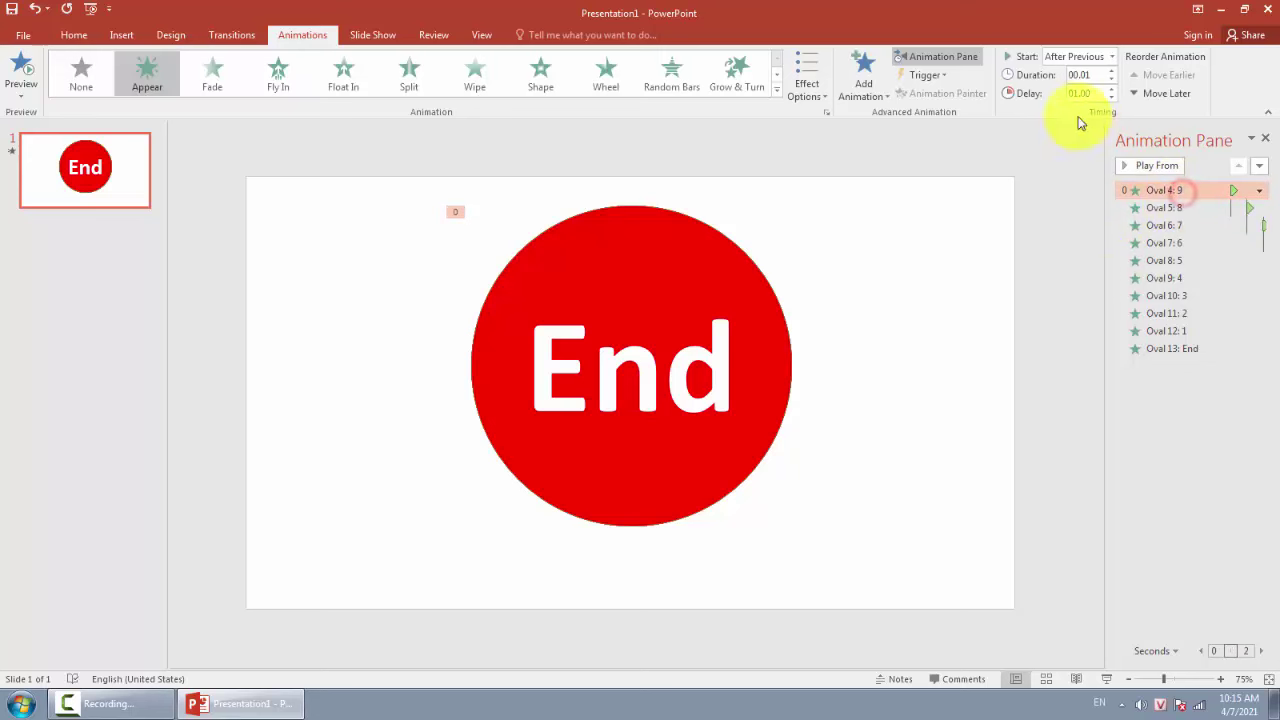
{"action": "left_click", "coordinate": [1111, 57]}
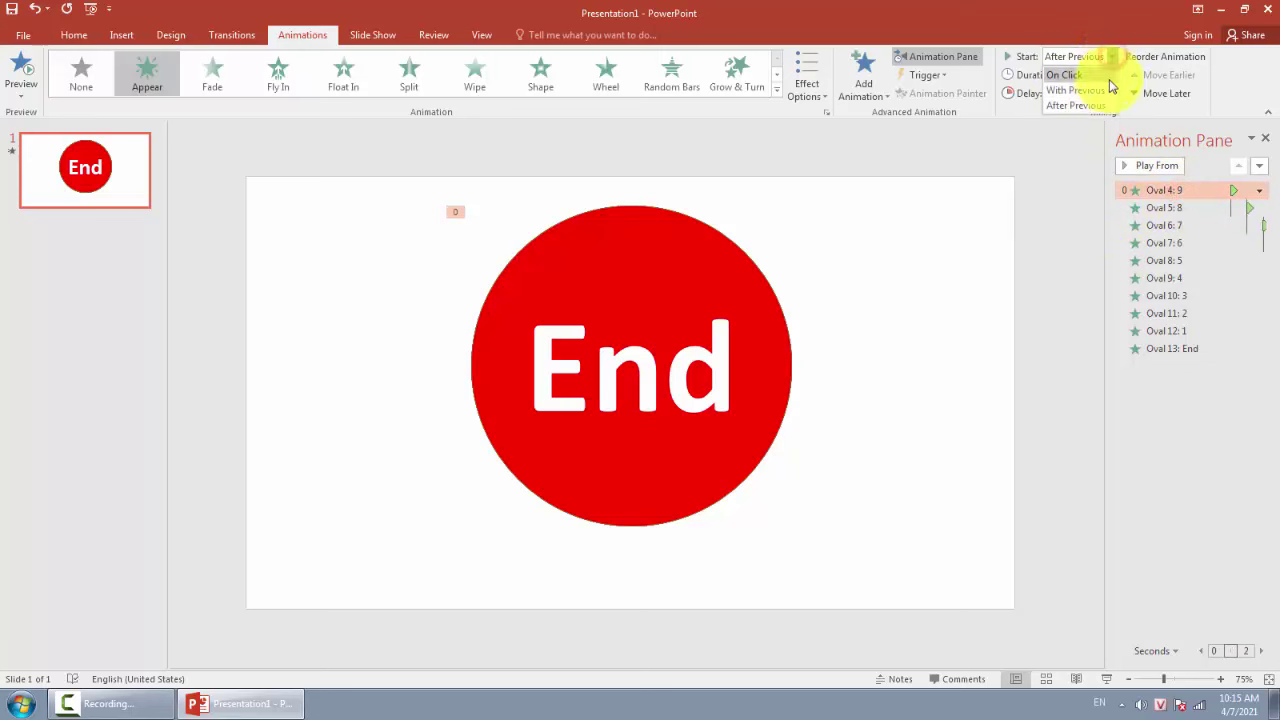
{"action": "left_click", "coordinate": [1186, 203]}
{"action": "left_click", "coordinate": [1185, 206]}
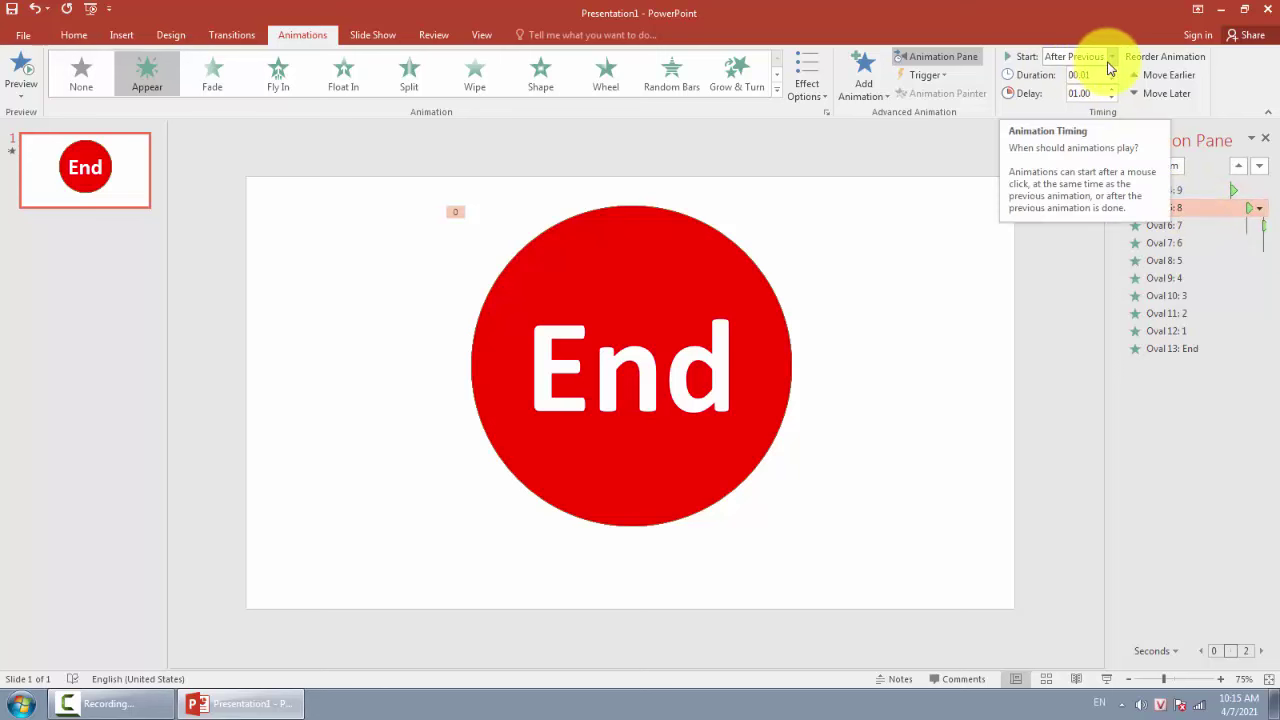
{"action": "left_click", "coordinate": [1170, 226]}
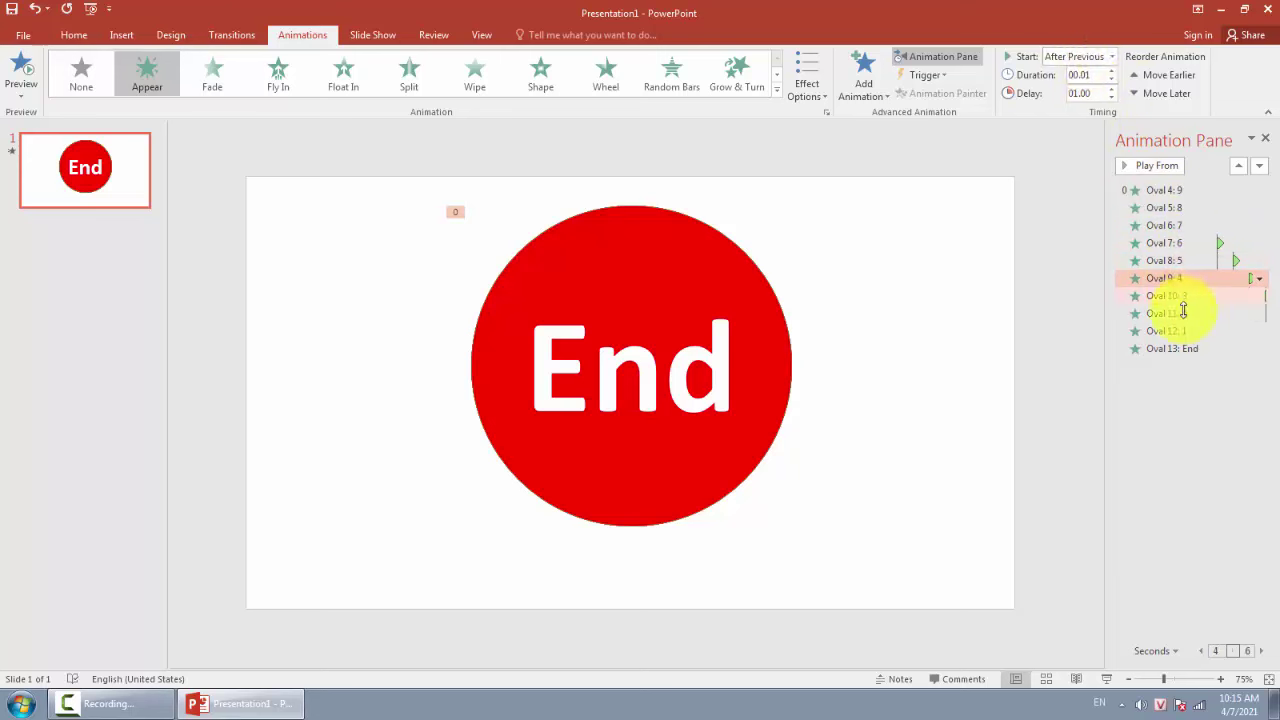
{"action": "left_click", "coordinate": [1062, 366]}
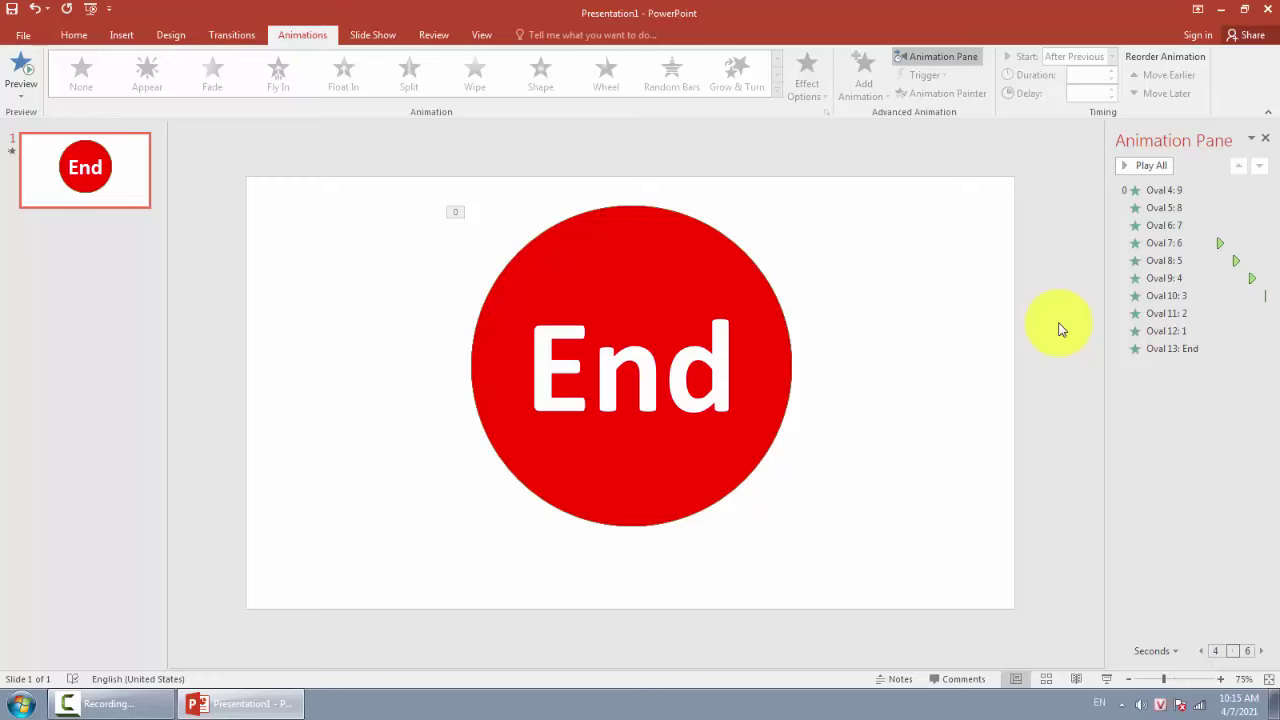
{"action": "key", "text": "F5"}
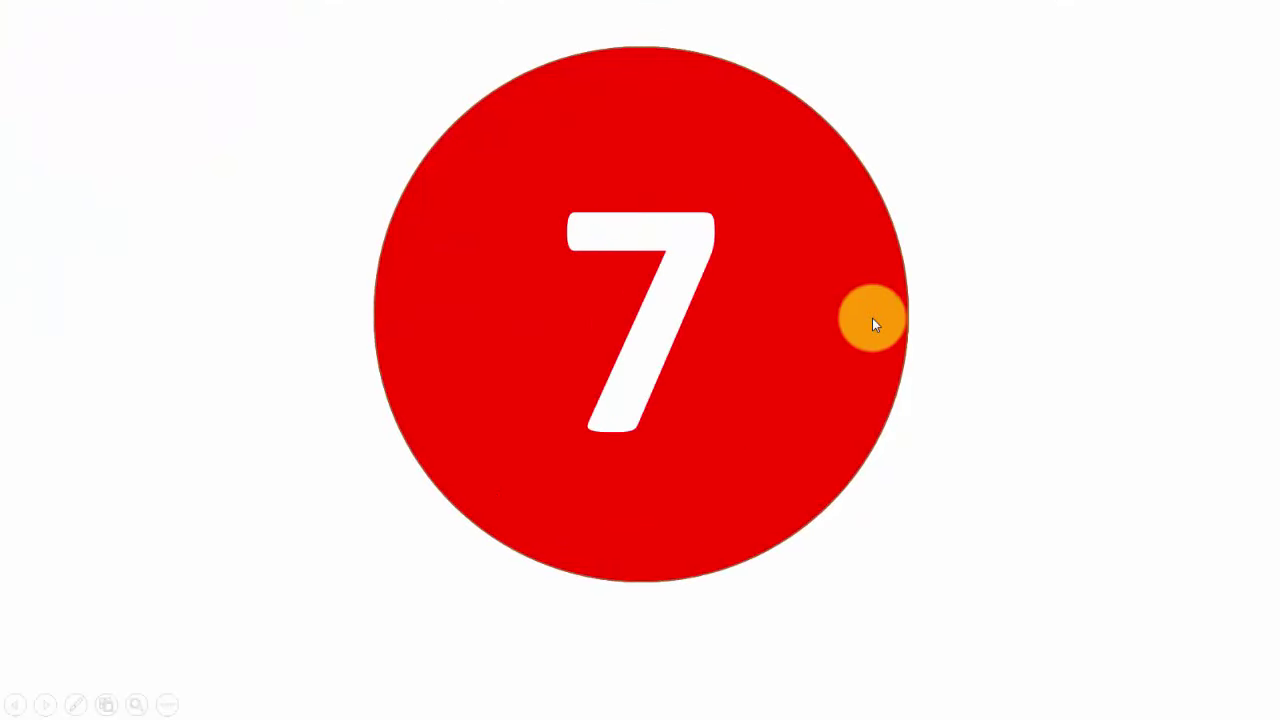
{"action": "key", "text": "Escape"}
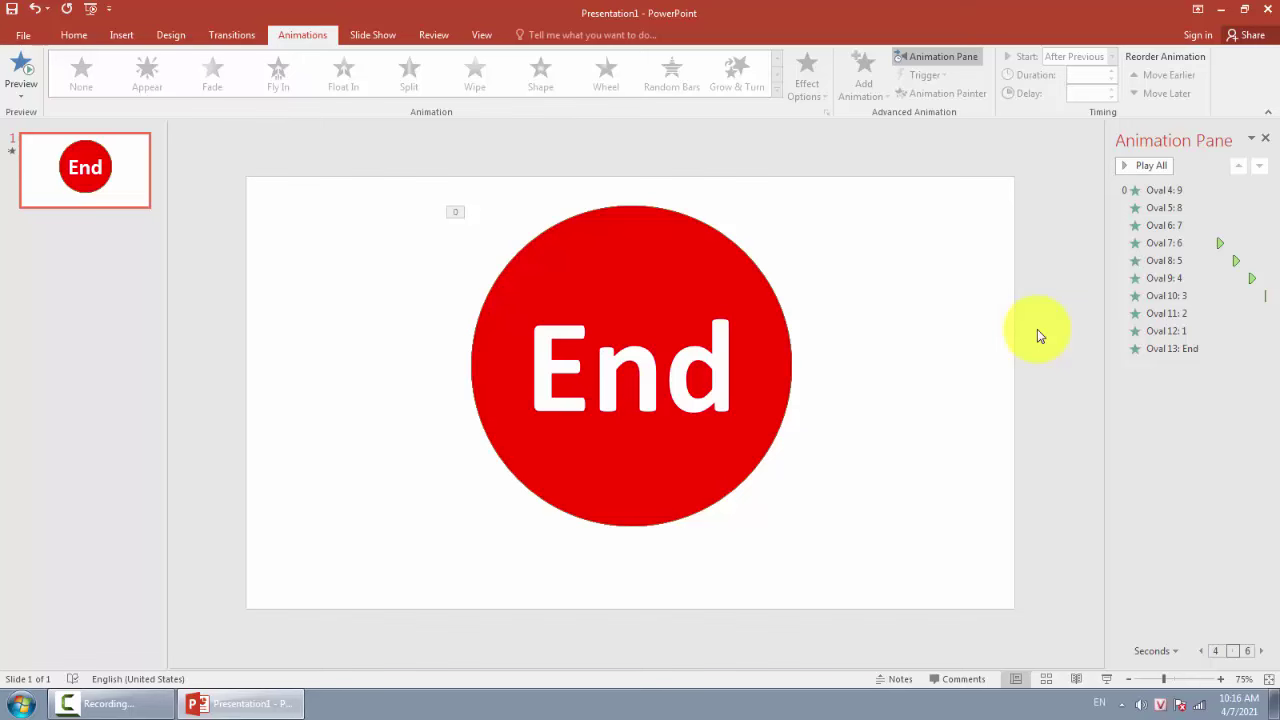
- Draw a rounded rectangle at the bottom-left of the slide
{"action": "left_click", "coordinate": [123, 36]}
{"action": "left_click", "coordinate": [274, 80]}
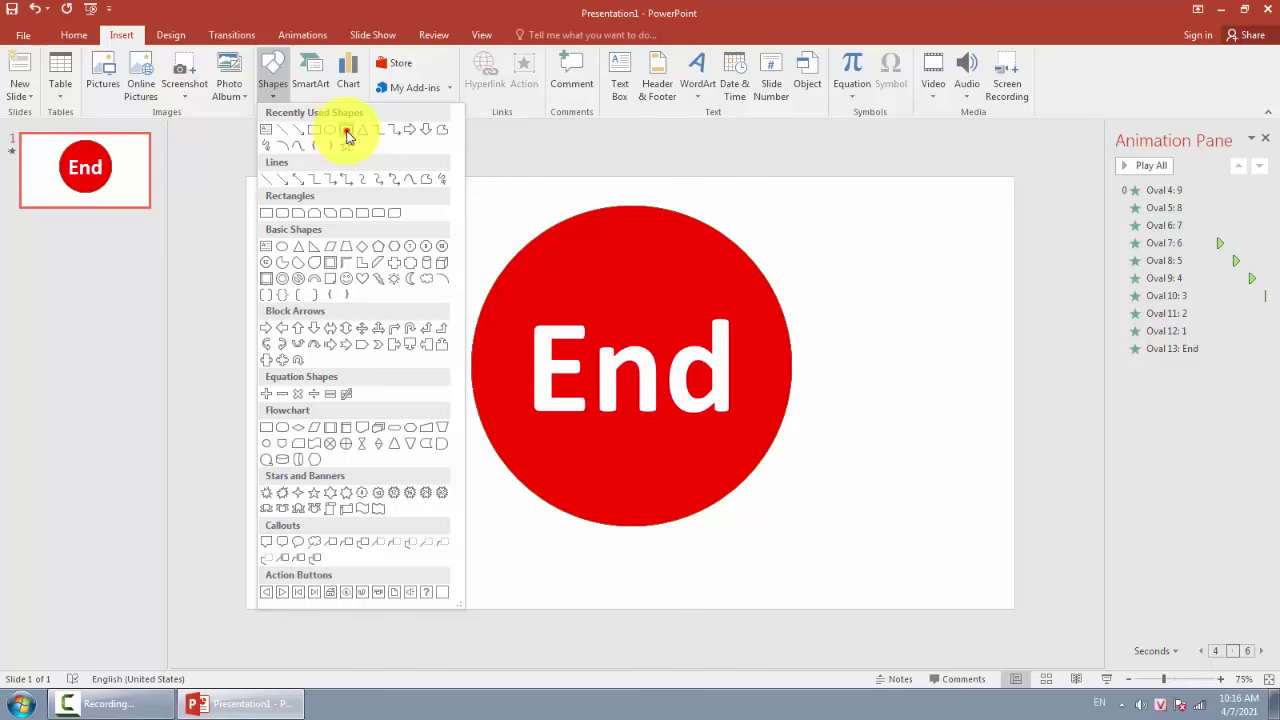
{"action": "left_click", "coordinate": [347, 136]}
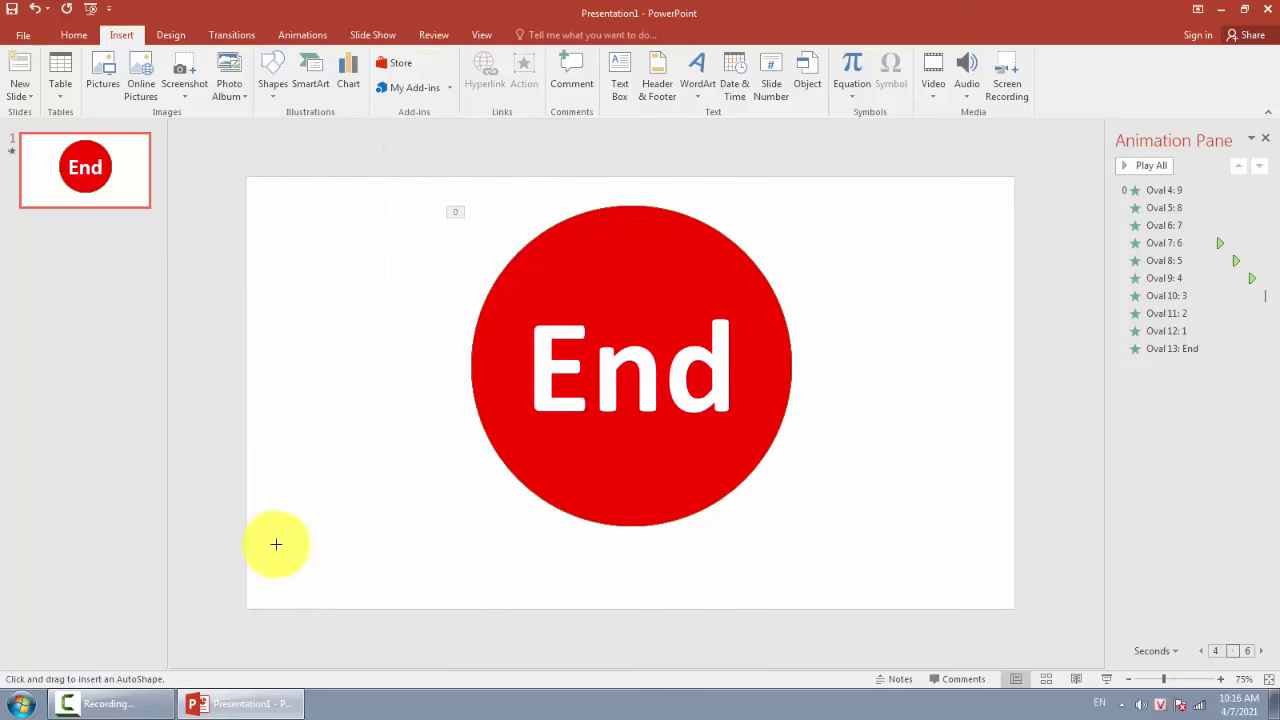
{"action": "left_click_drag", "start_coordinate": [283, 537], "coordinate": [405, 588]}
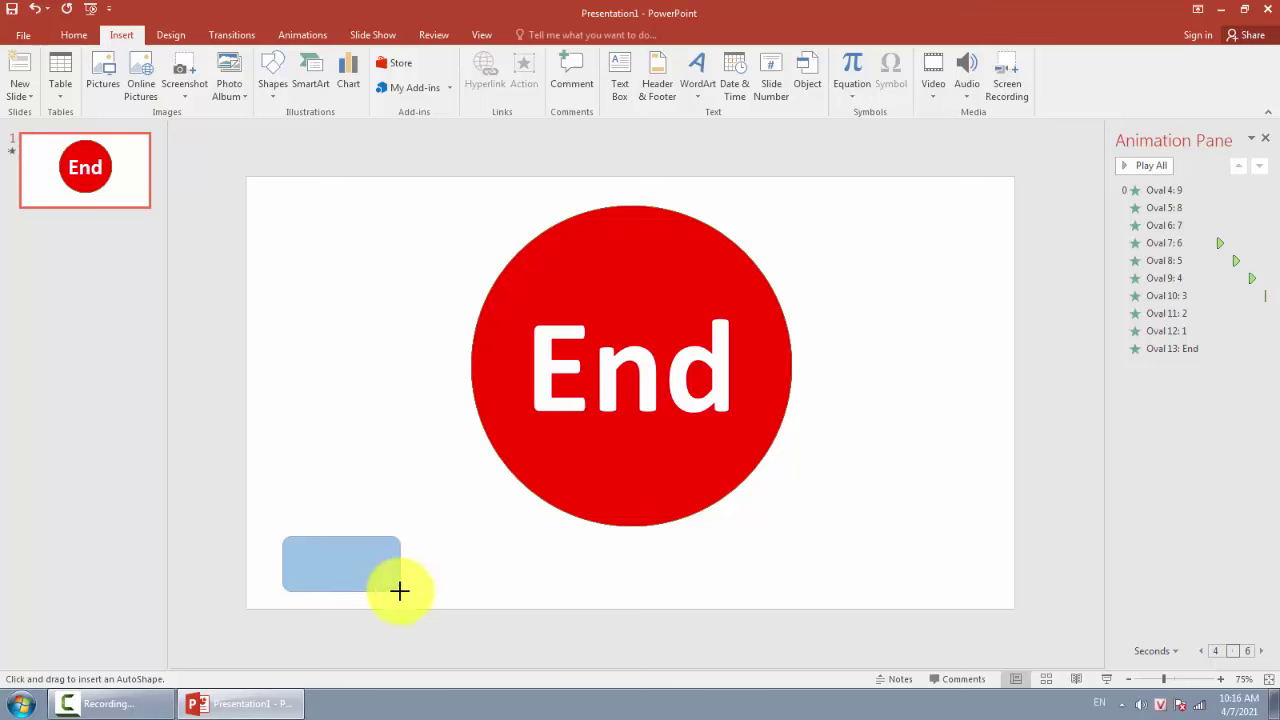
{"action": "mouse_move", "coordinate": [400, 591]}
{"action": "left_mouse_down"}
{"action": "mouse_move", "coordinate": [376, 551]}
{"action": "mouse_move", "coordinate": [355, 574]}
{"action": "left_mouse_up"}
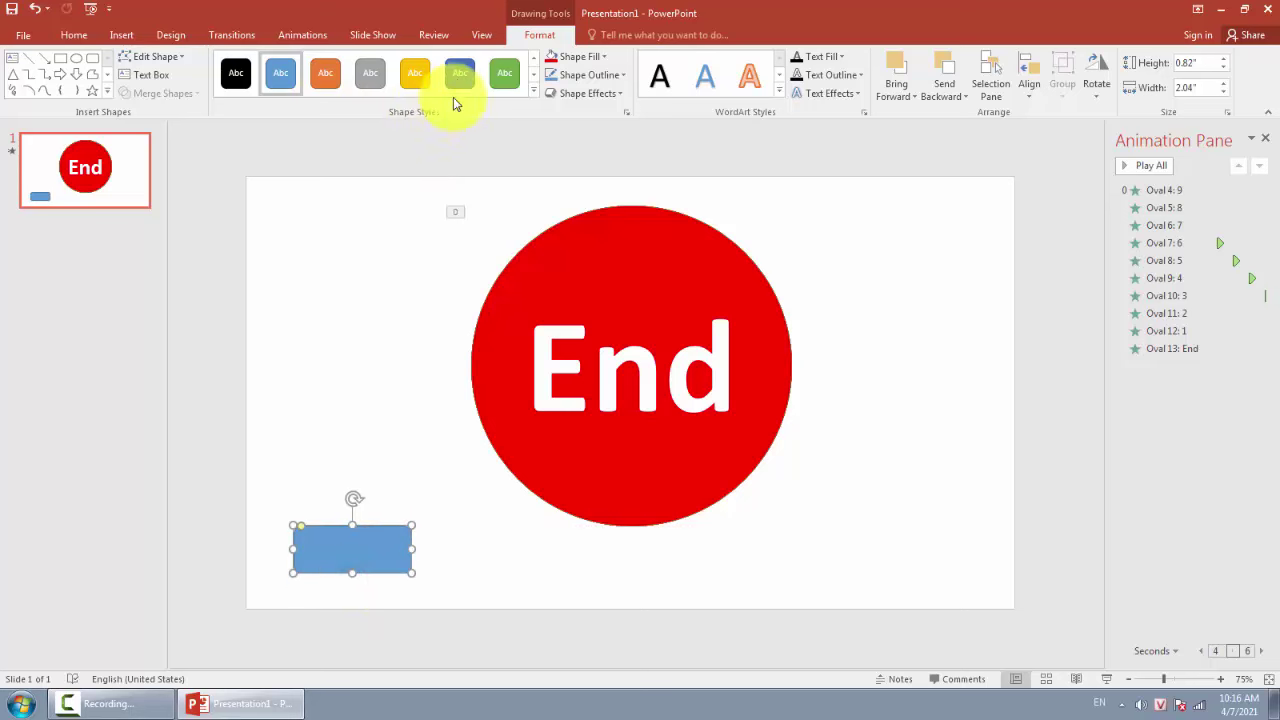
- Fill the rectangle with dark navy and begin editing its text
{"action": "left_click", "coordinate": [458, 80]}
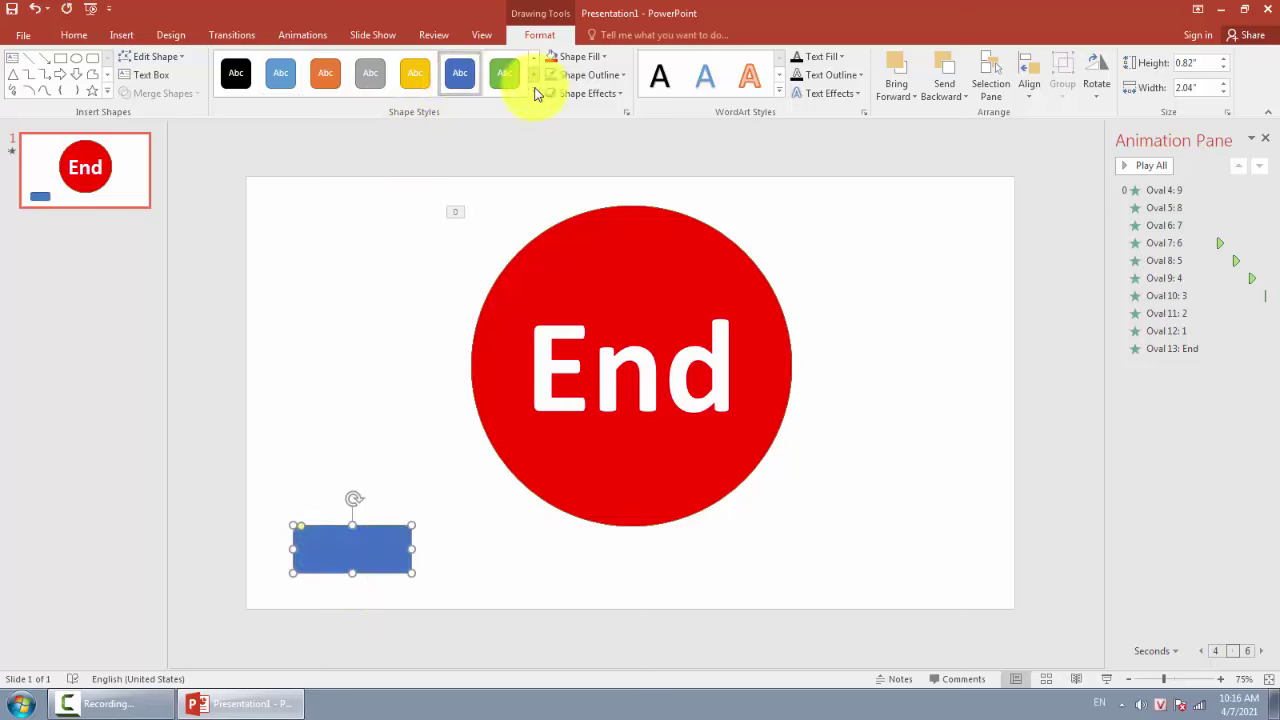
{"action": "left_click", "coordinate": [582, 57]}
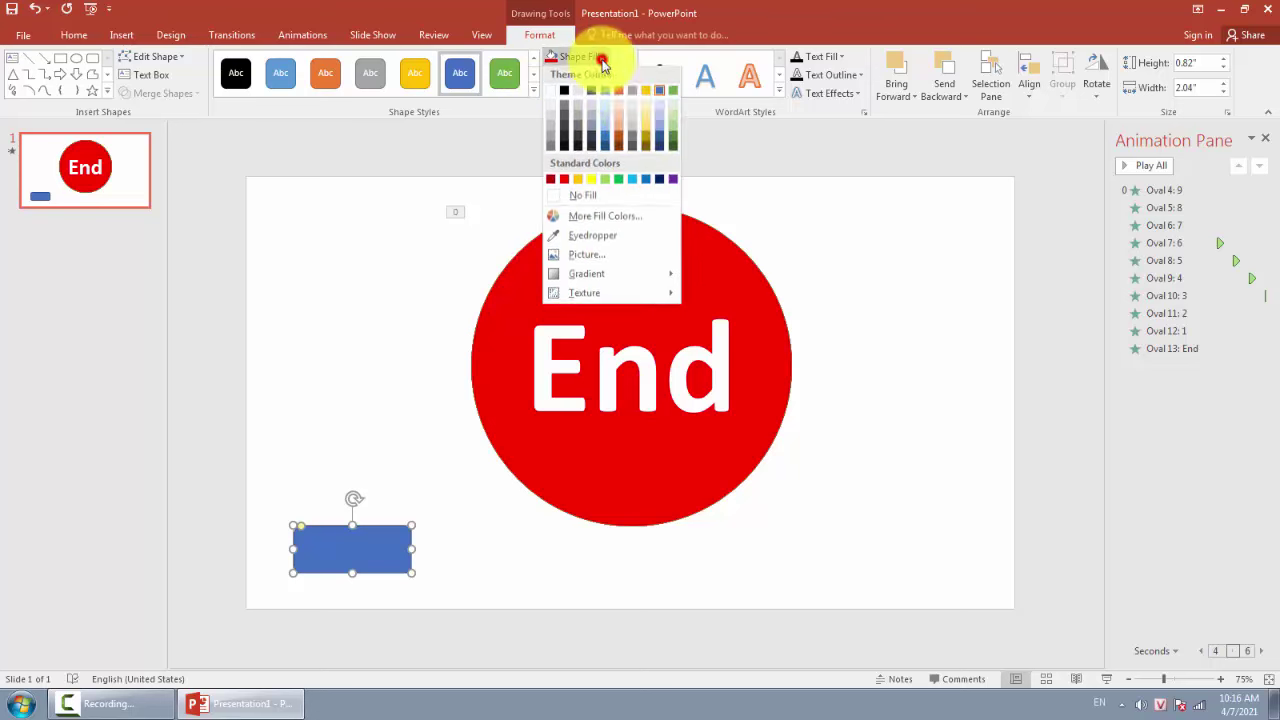
{"action": "left_click", "coordinate": [646, 181]}
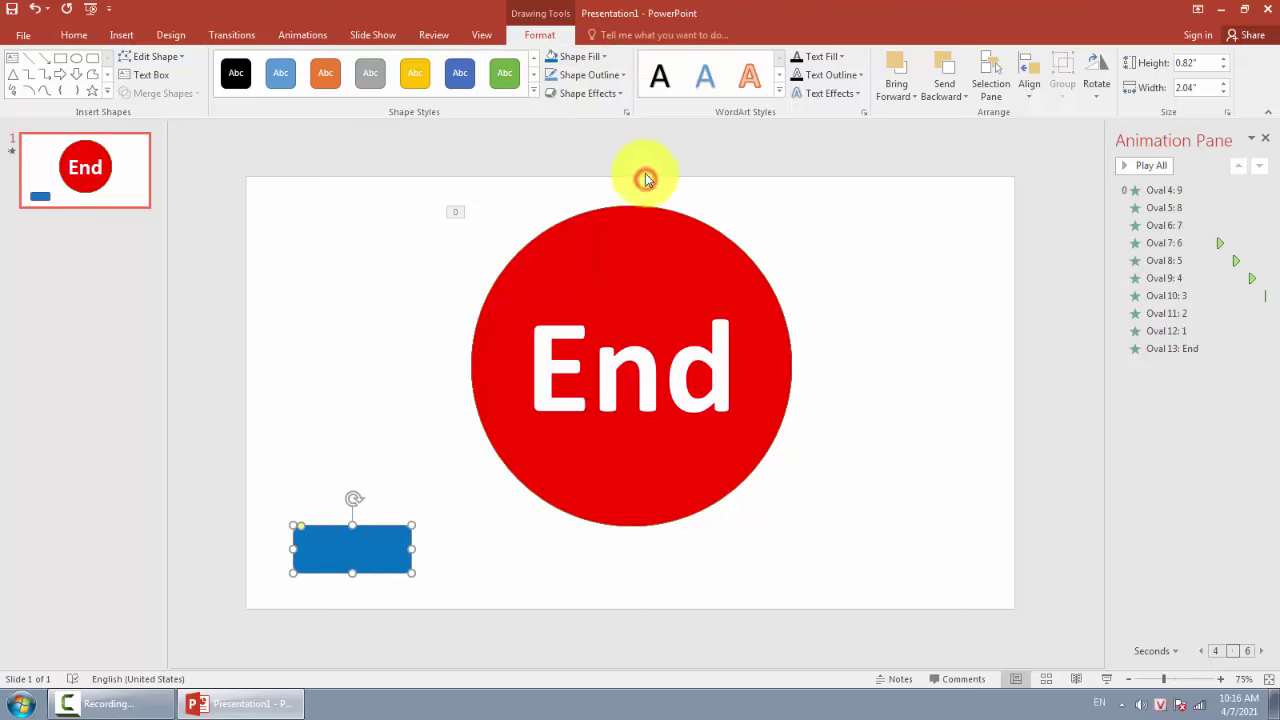
{"action": "left_click", "coordinate": [604, 57]}
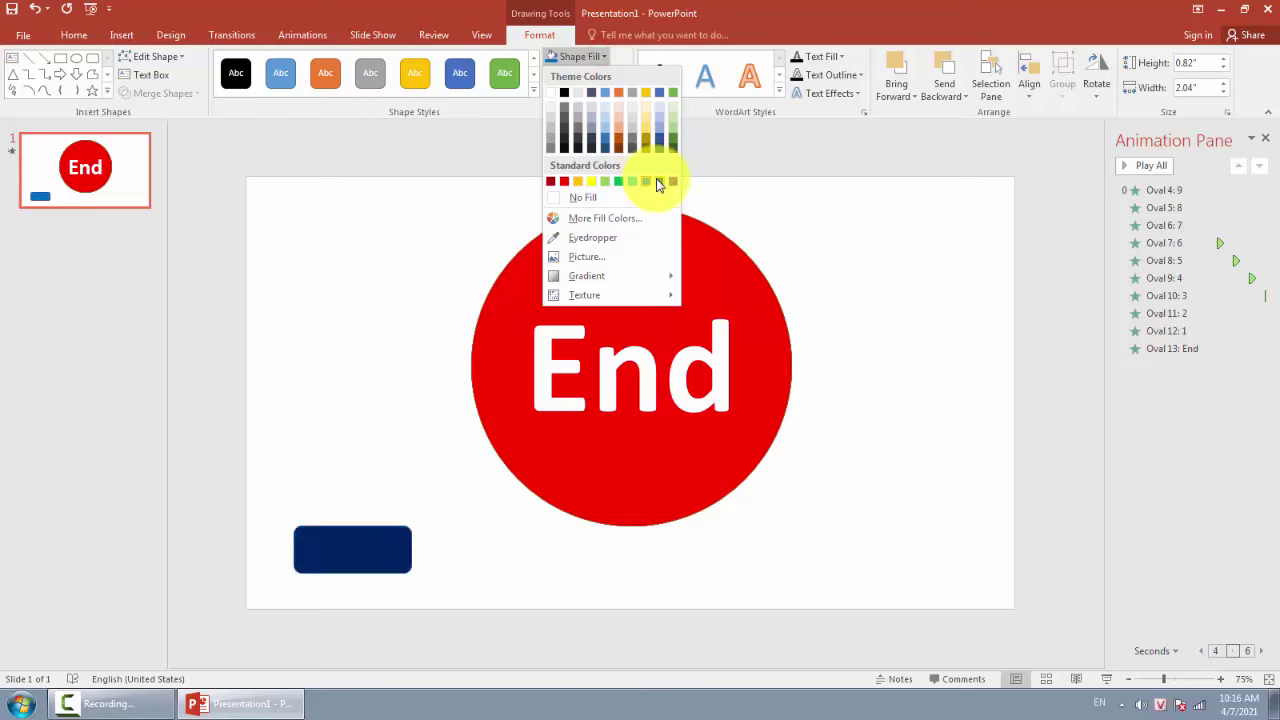
{"action": "left_click", "coordinate": [656, 181]}
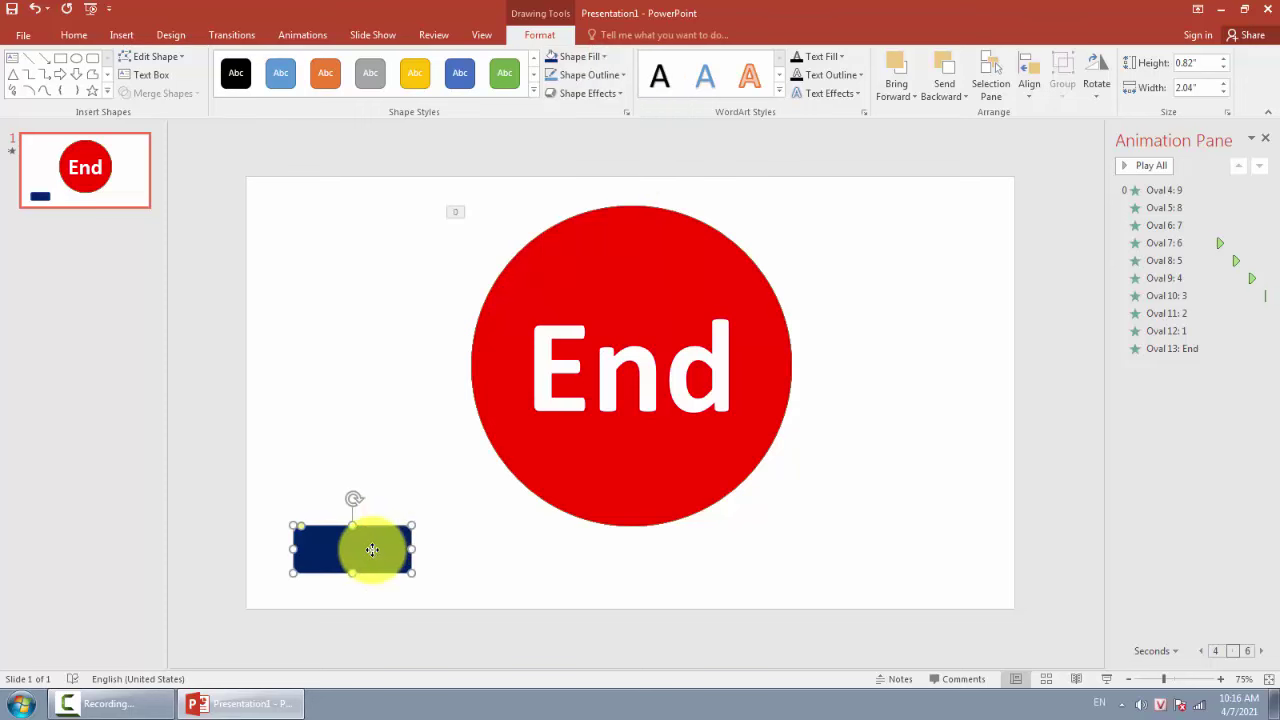
{"action": "right_click", "coordinate": [372, 550]}
{"action": "left_click", "coordinate": [431, 341]}
{"action": "type", "text": "Bắt đầu"}
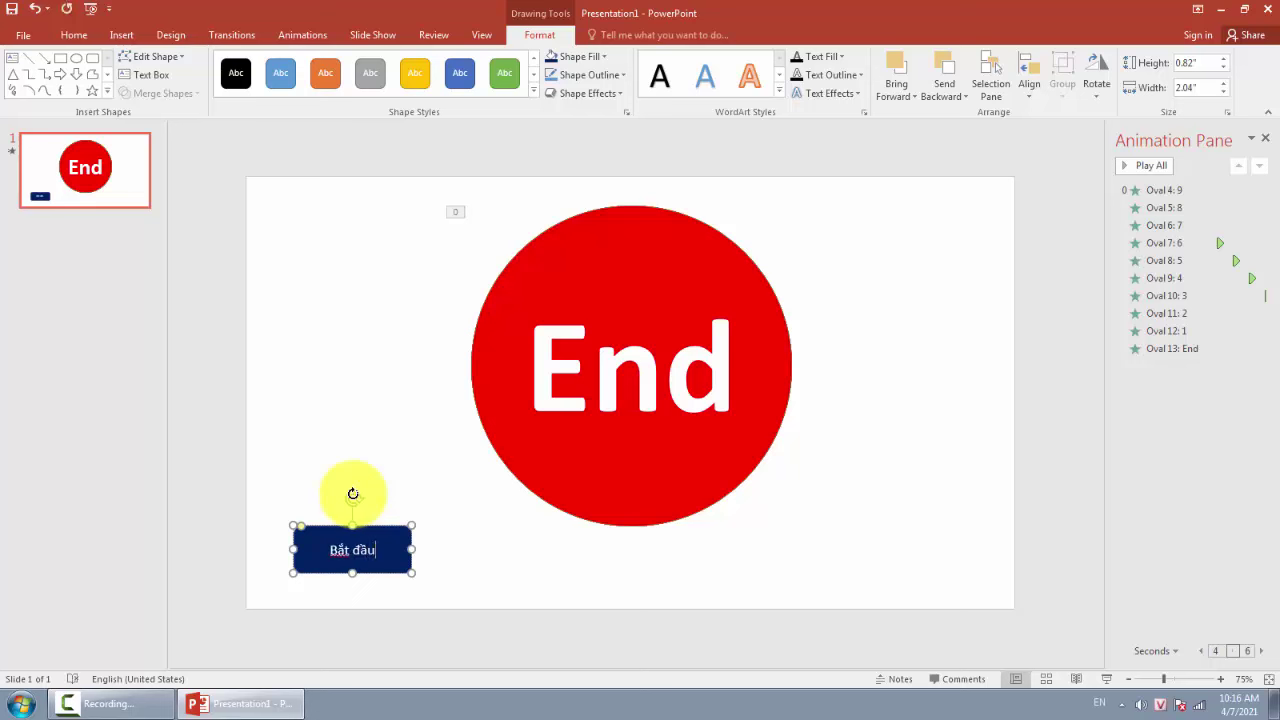
- Set the Bắt đầu label to font size 40 and widen its box to one line
{"action": "left_click_drag", "start_coordinate": [333, 548], "coordinate": [386, 550]}
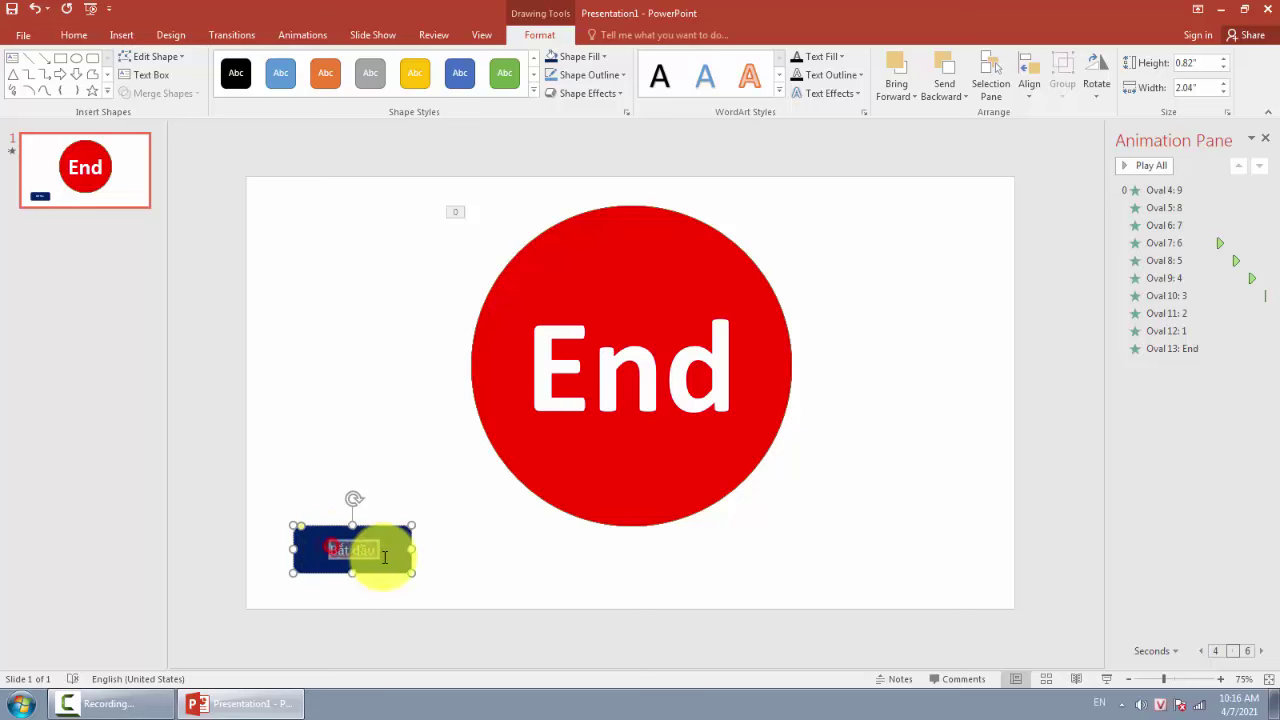
{"action": "left_click", "coordinate": [75, 35]}
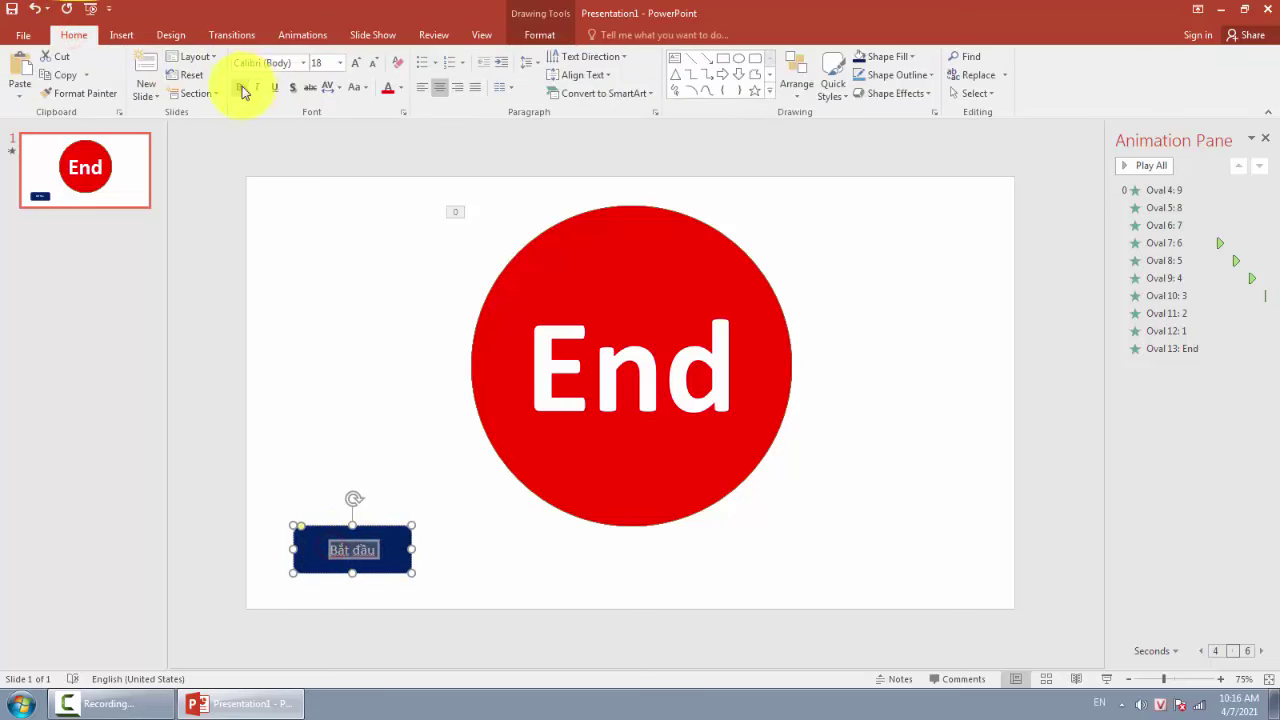
{"action": "left_click", "coordinate": [330, 63]}
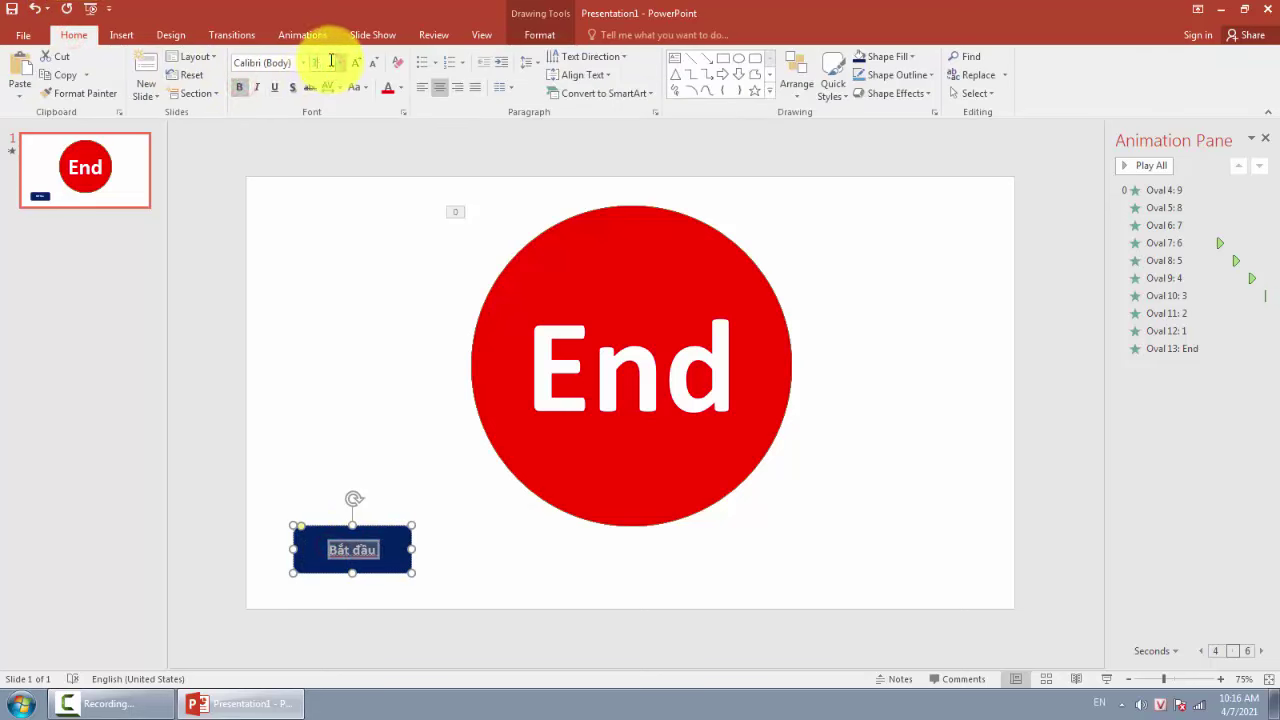
{"action": "type", "text": "30"}
{"action": "key", "text": "Return"}
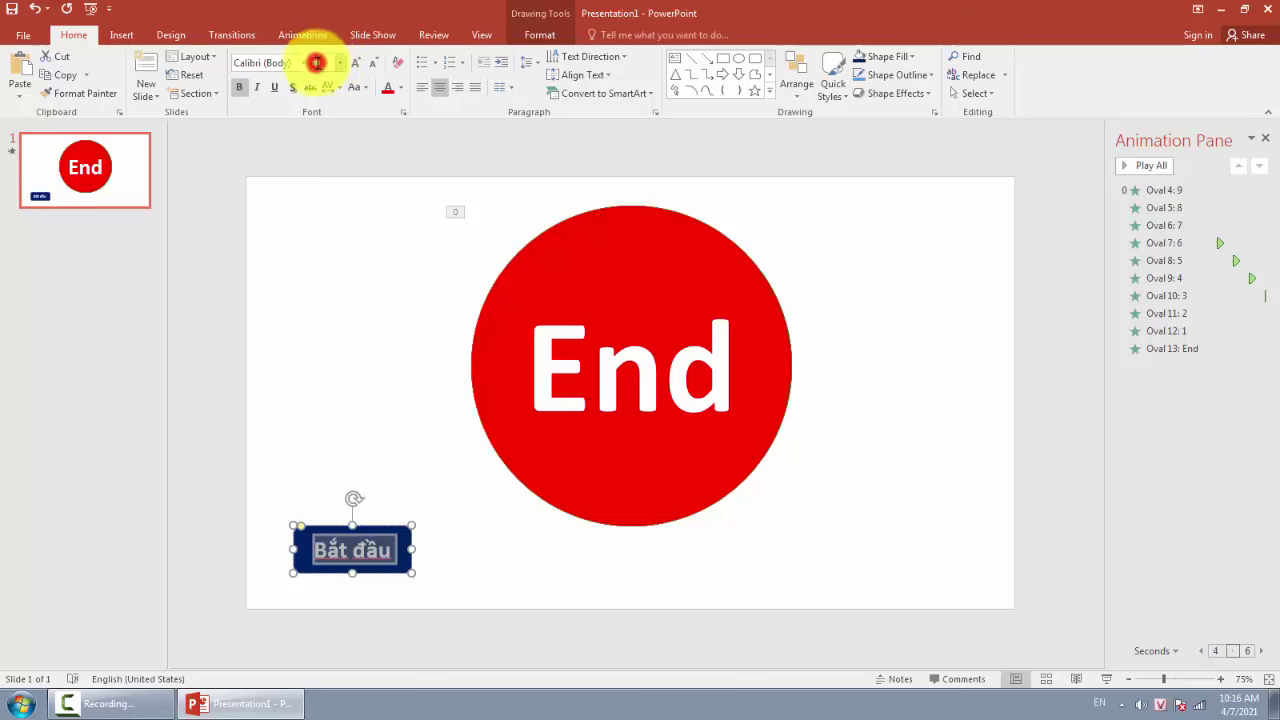
{"action": "type", "text": "40"}
{"action": "key", "text": "Return"}
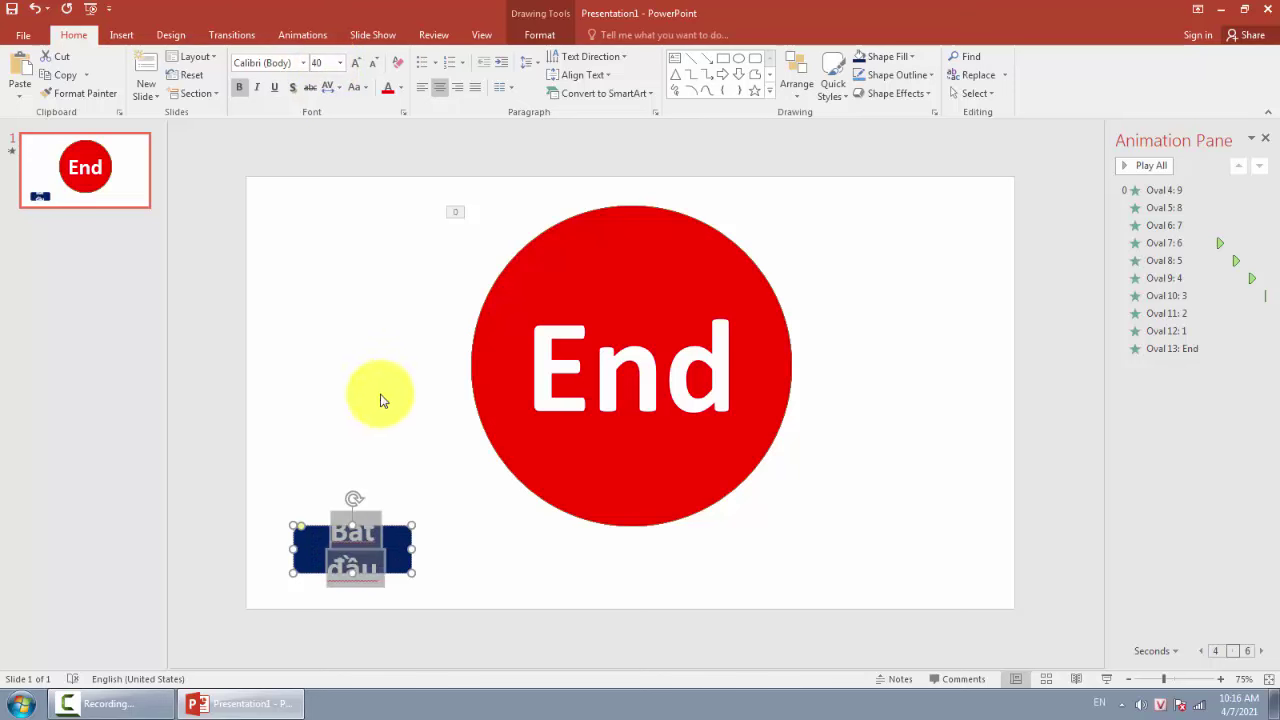
{"action": "left_click_drag", "start_coordinate": [412, 549], "coordinate": [427, 549]}
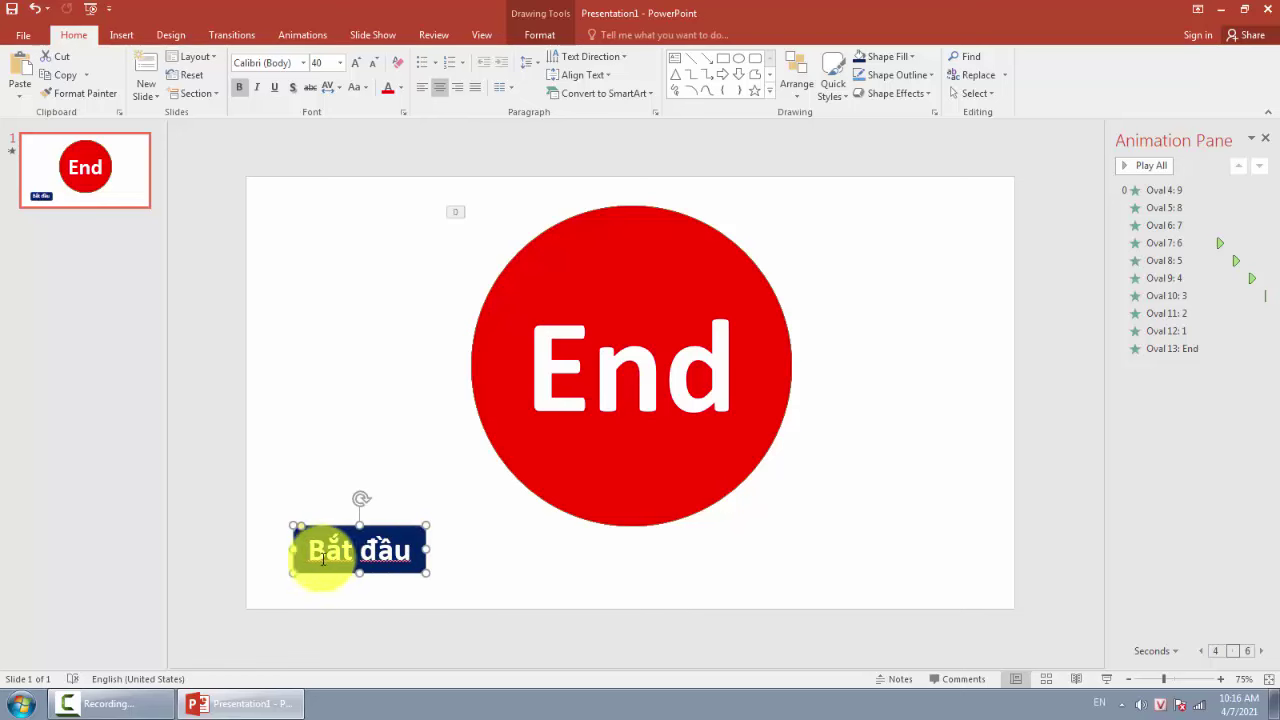
{"action": "scroll", "coordinate": [340, 557], "scroll_direction": "up", "scroll_amount": 2}
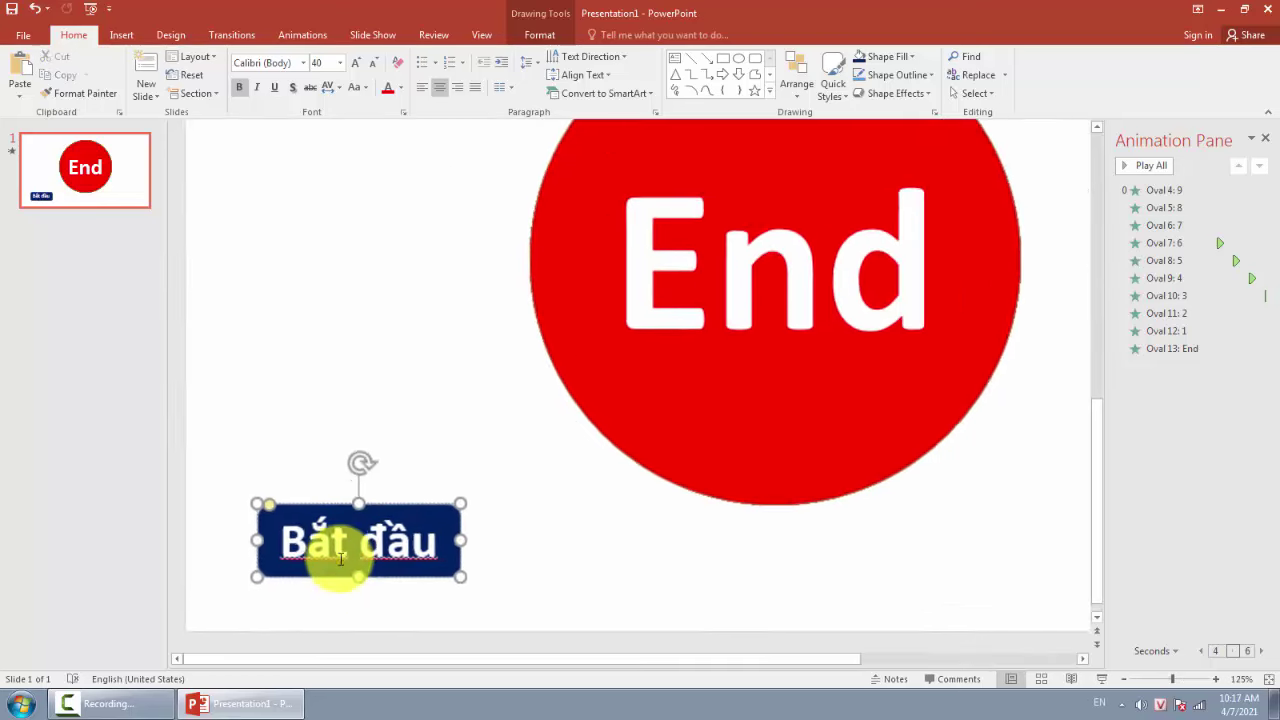
{"action": "scroll", "coordinate": [337, 540], "scroll_direction": "up", "scroll_amount": 2}
{"action": "scroll", "coordinate": [591, 437], "scroll_direction": "up", "scroll_amount": 3}
{"action": "scroll", "coordinate": [579, 424], "scroll_direction": "up", "scroll_amount": 3}
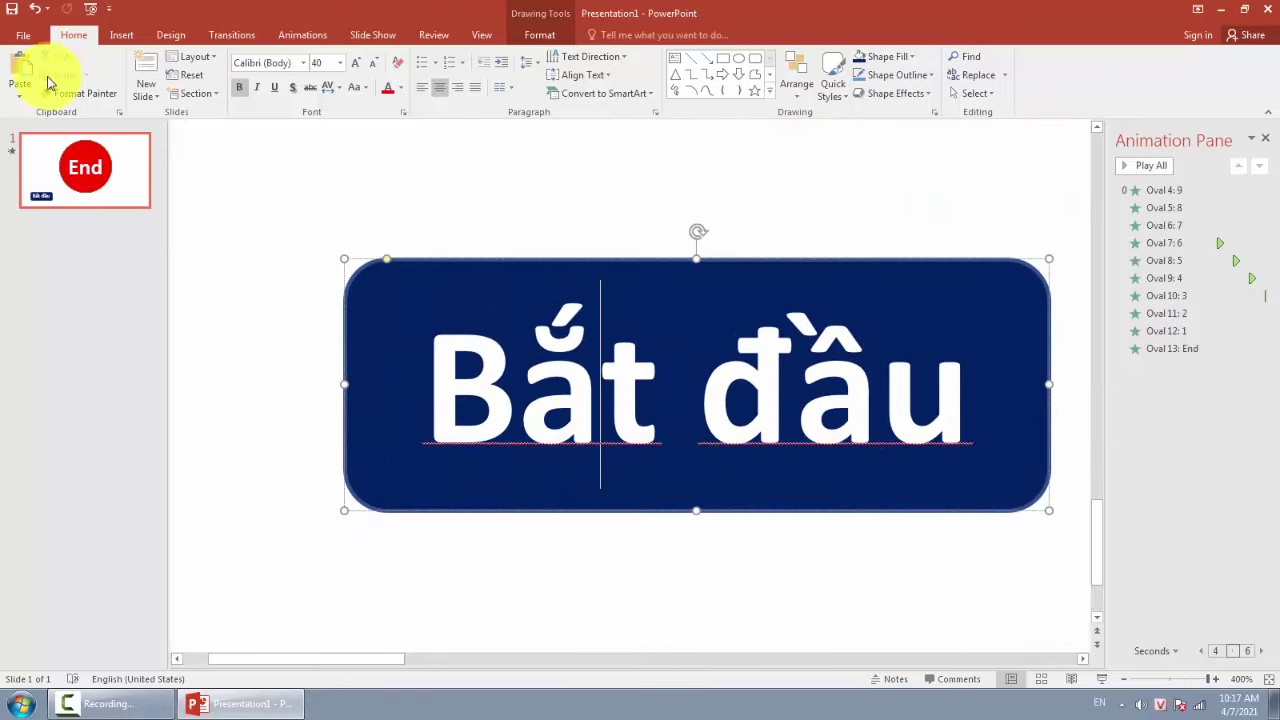
- Turn off Check spelling as you type in the Proofing options
{"action": "left_click", "coordinate": [110, 10]}
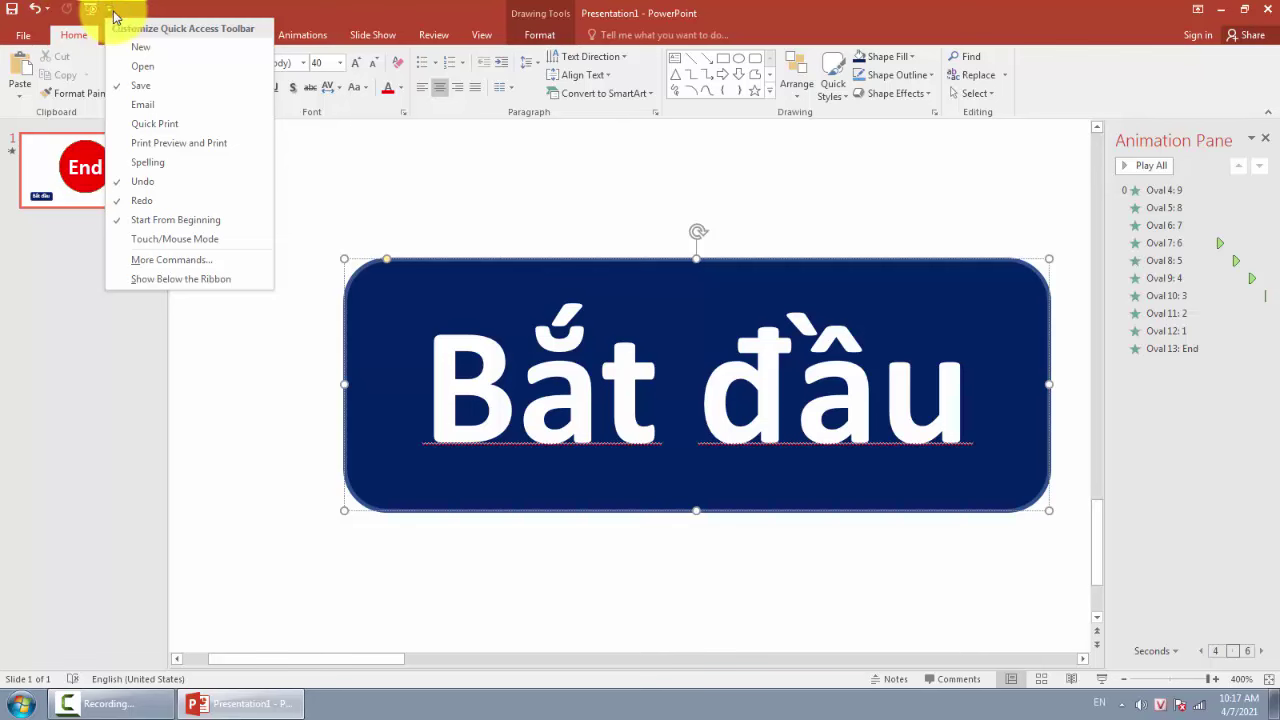
{"action": "left_click", "coordinate": [195, 259]}
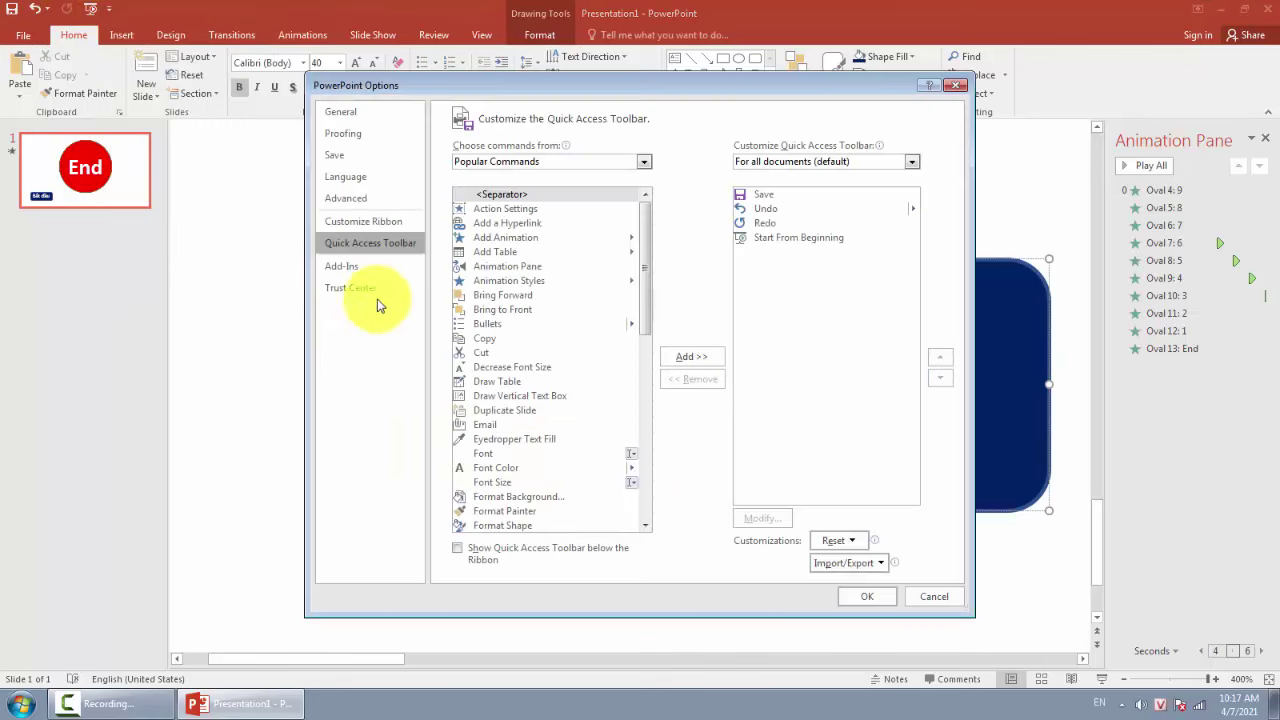
{"action": "left_click", "coordinate": [343, 133]}
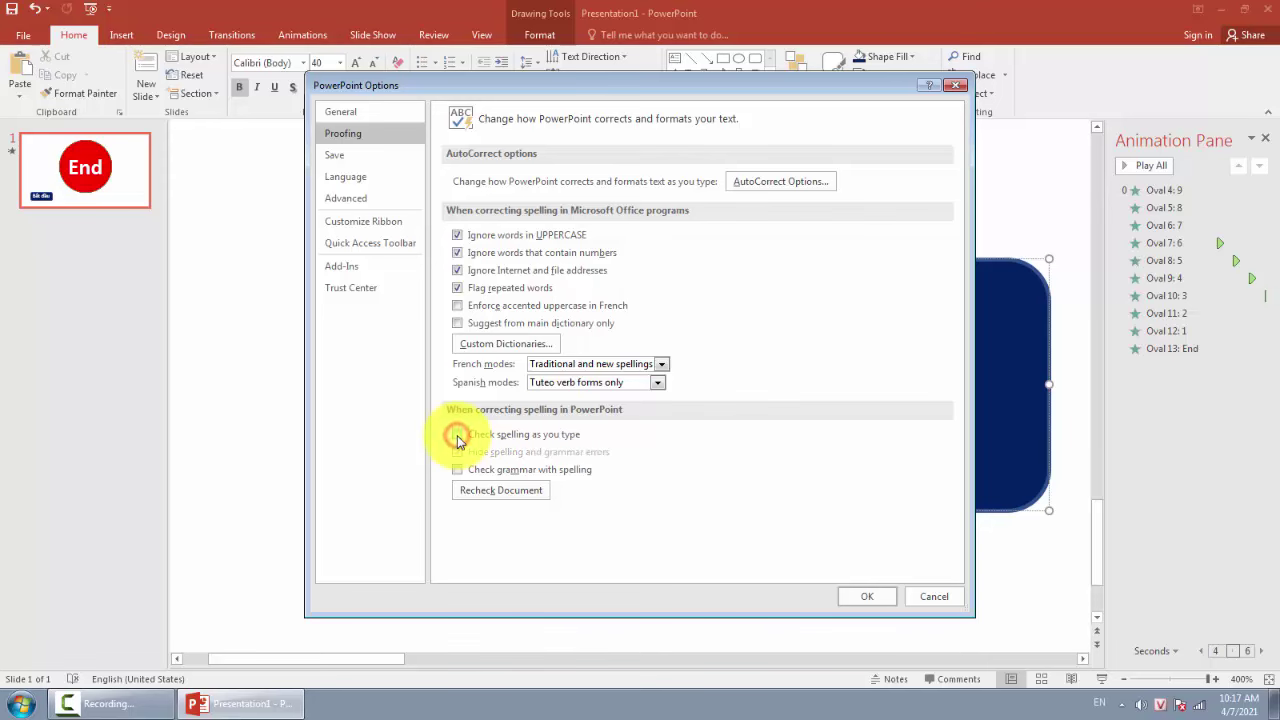
{"action": "left_click", "coordinate": [870, 598]}
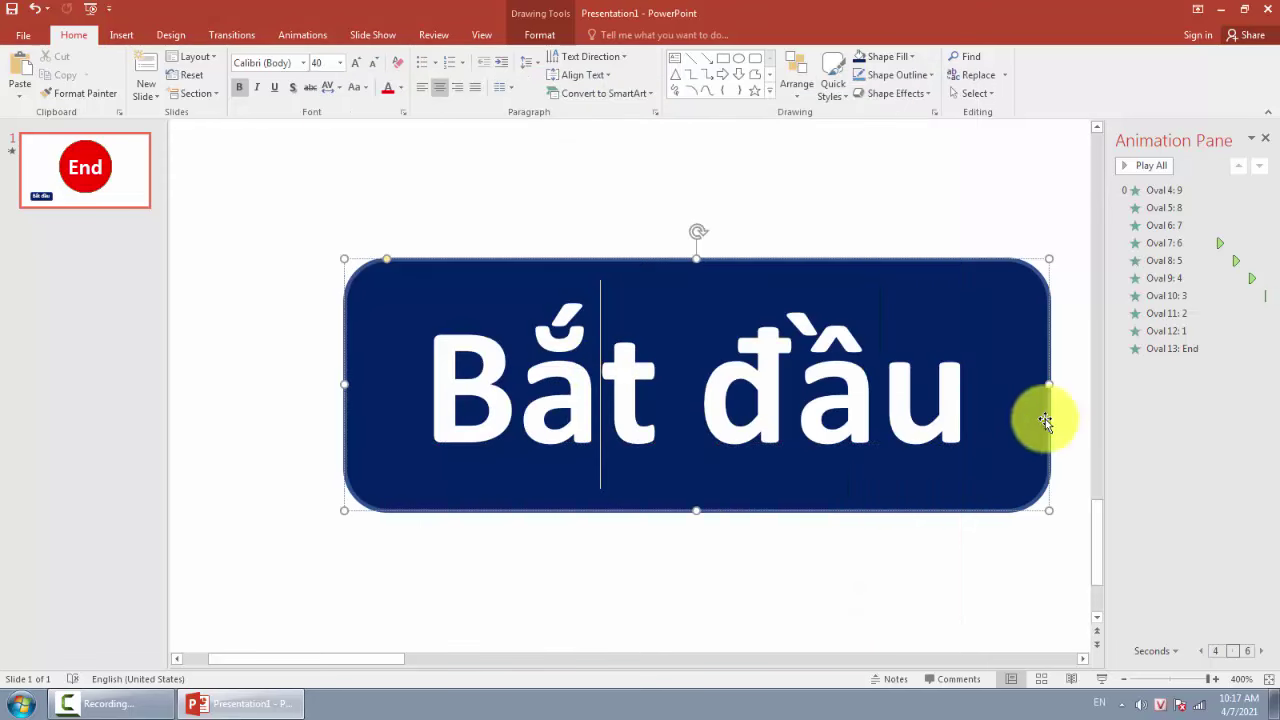
- Narrow the navy Bắt đầu button to fit its label, then deselect it
{"action": "left_click", "coordinate": [1018, 388]}
{"action": "left_click_drag", "start_coordinate": [1018, 388], "coordinate": [979, 402]}
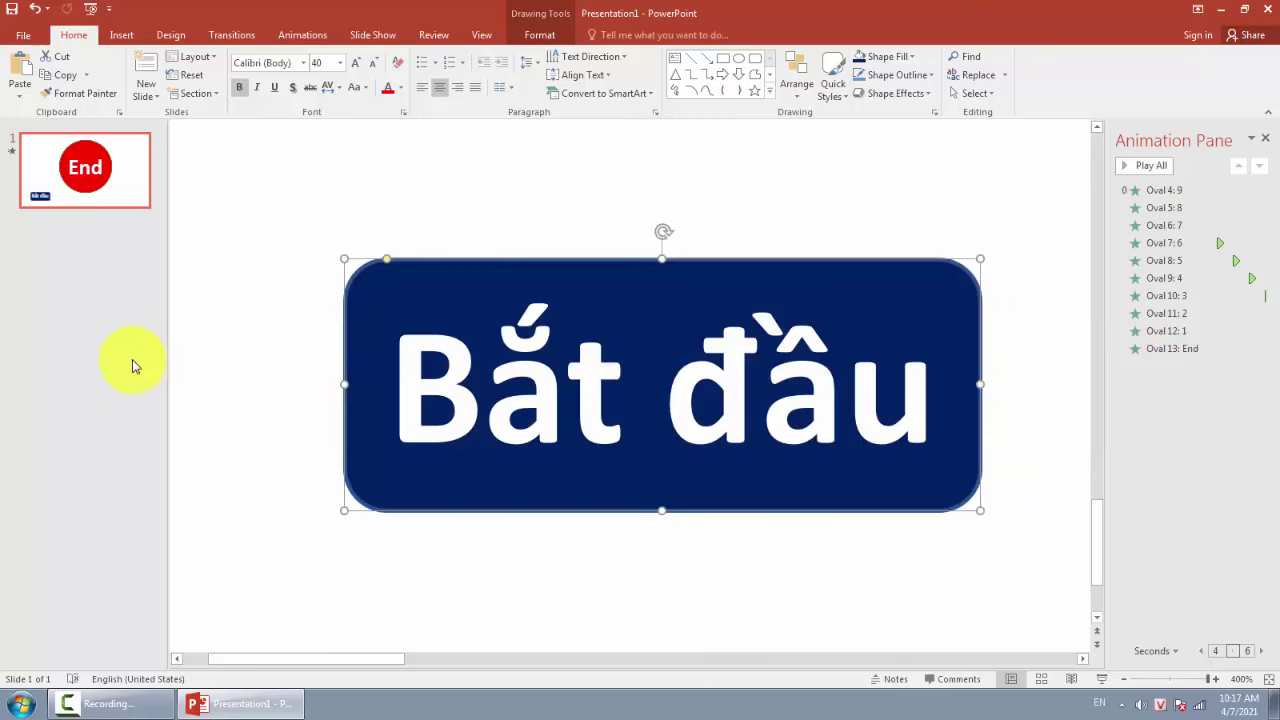
{"action": "left_click", "coordinate": [128, 357]}
{"action": "left_click", "coordinate": [312, 343]}
{"action": "scroll", "coordinate": [312, 343], "scroll_direction": "down", "scroll_amount": 5, "text": "ctrl"}
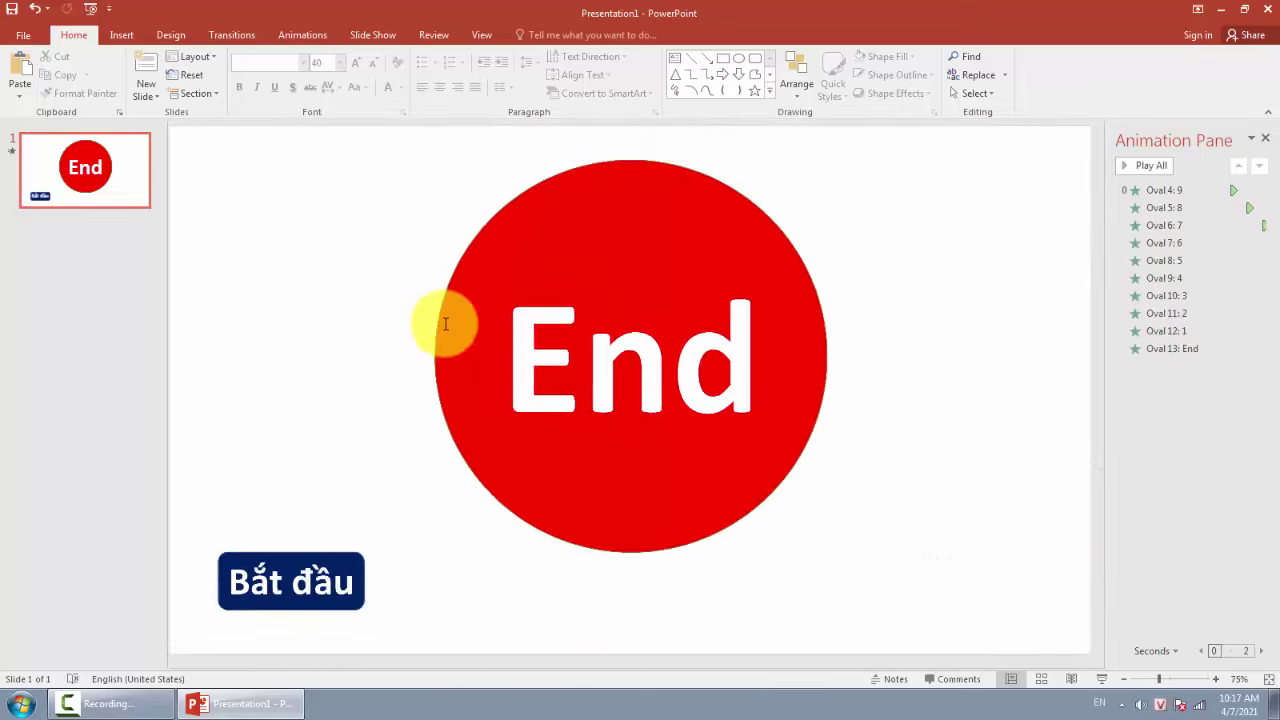
- Set all countdown circle animations to start on click of Rounded Rectangle 14: Bắt đầu
{"action": "scroll", "coordinate": [449, 328], "scroll_direction": "up", "scroll_amount": 1, "text": "ctrl"}
{"action": "scroll", "coordinate": [449, 328], "scroll_direction": "down", "scroll_amount": 1, "text": "ctrl"}
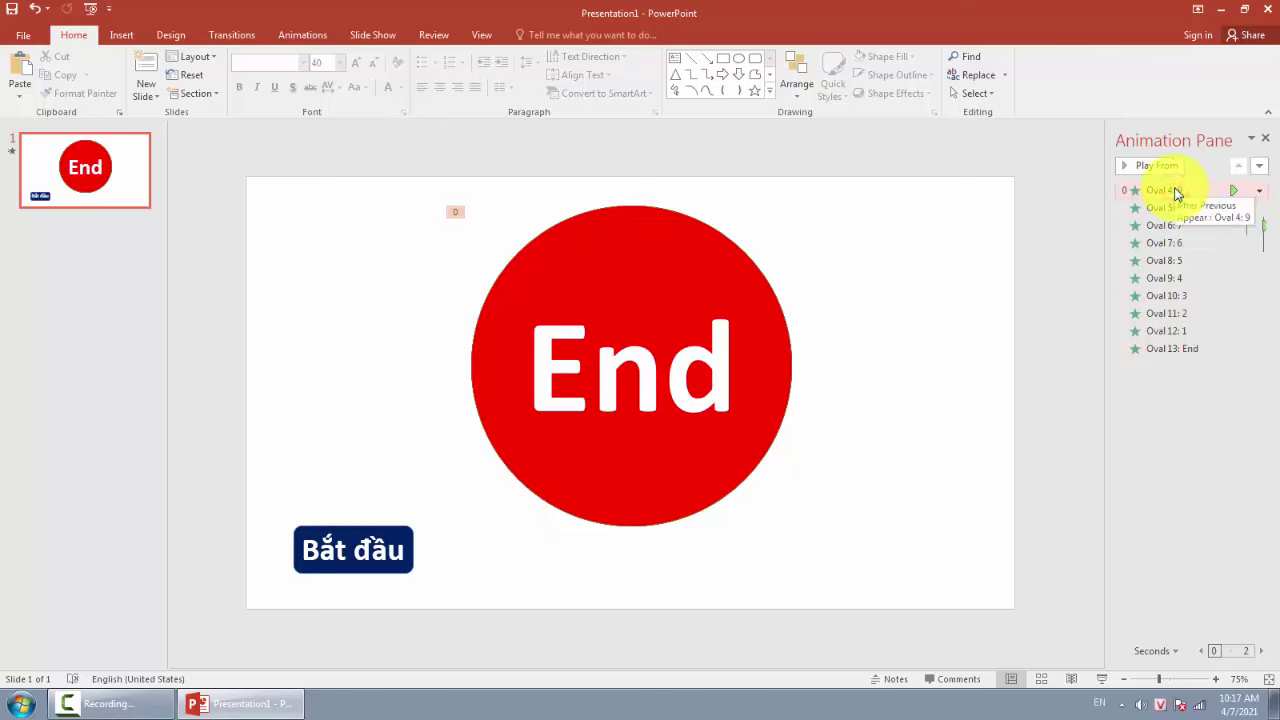
{"action": "left_click", "coordinate": [1192, 349], "text": "shift"}
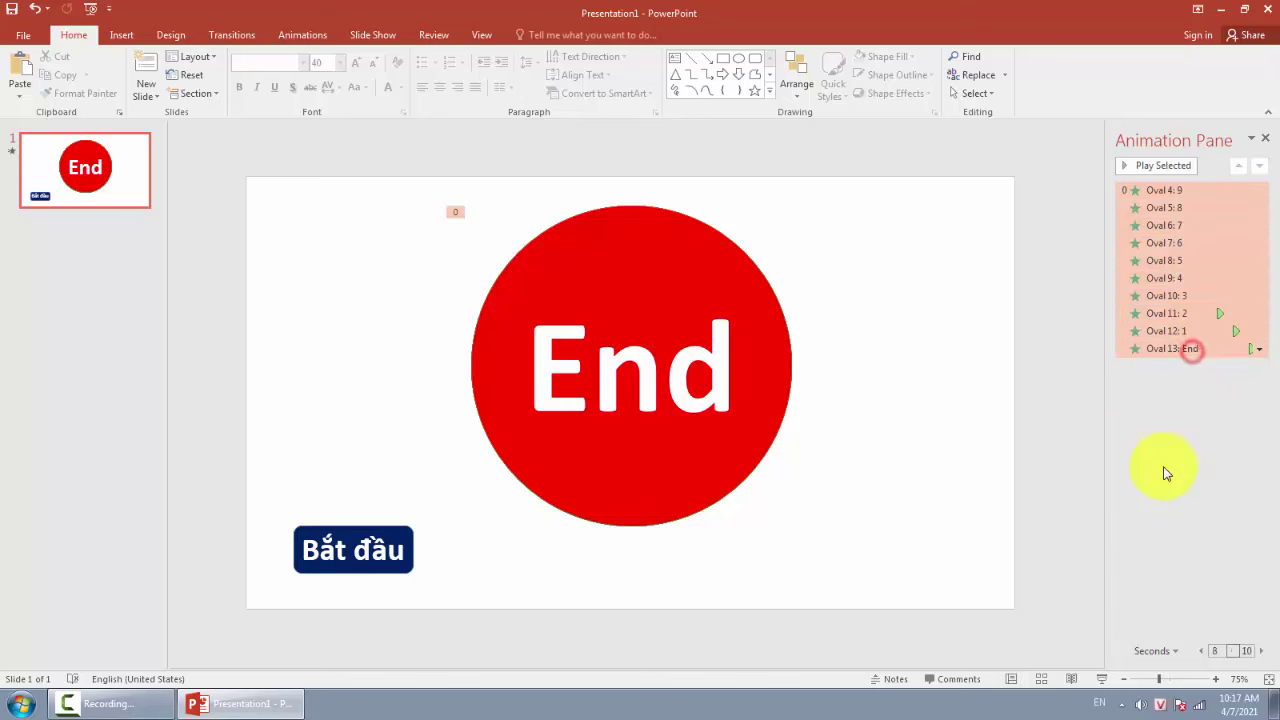
{"action": "right_click", "coordinate": [1177, 277]}
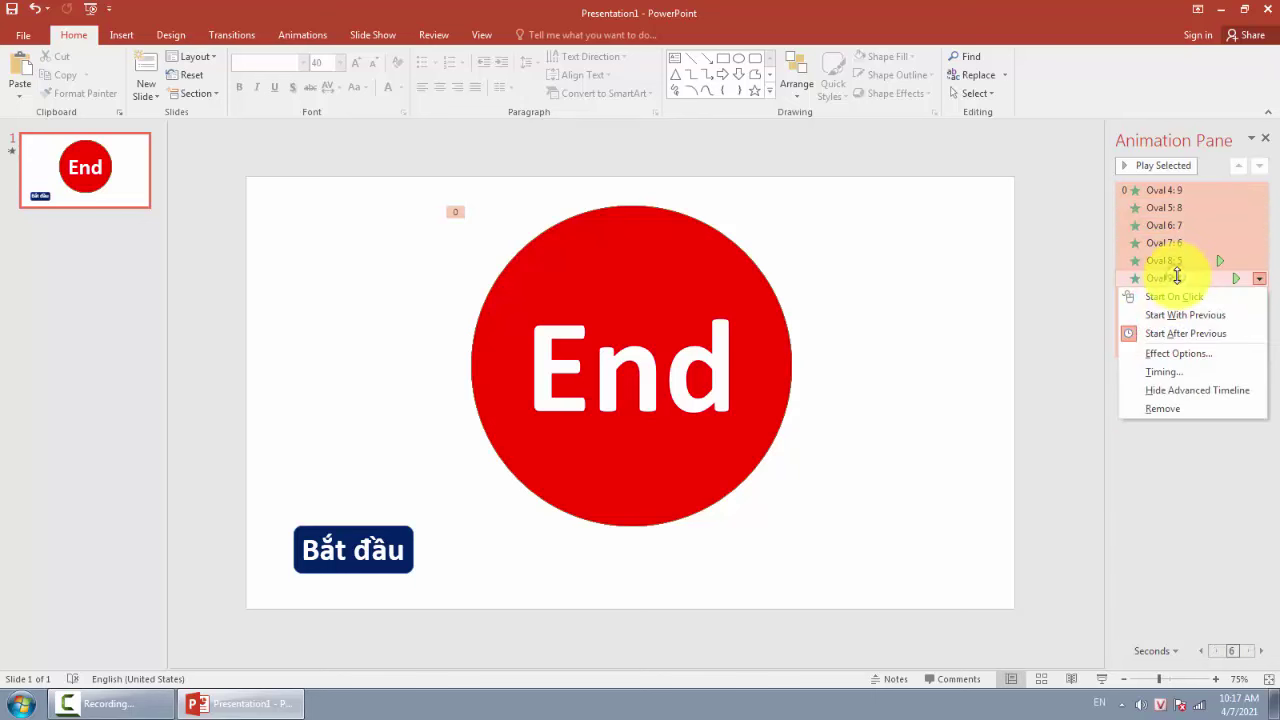
{"action": "left_click", "coordinate": [1170, 373]}
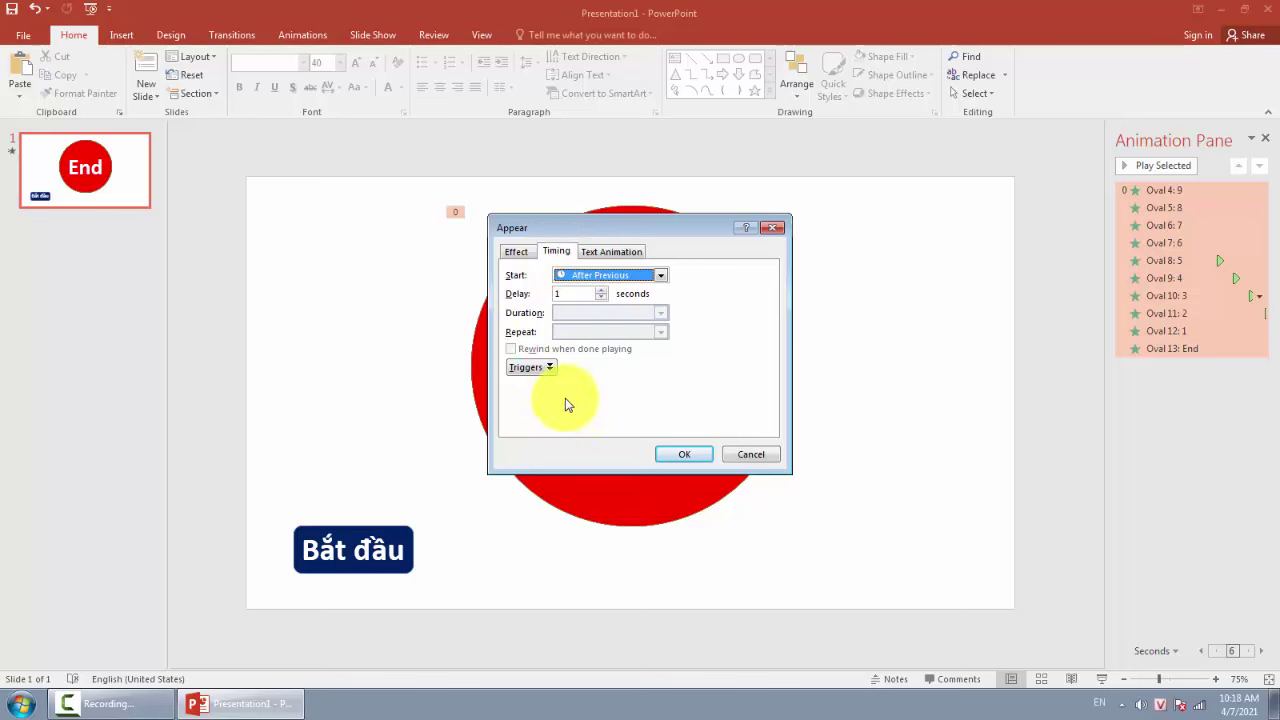
{"action": "left_click", "coordinate": [549, 369]}
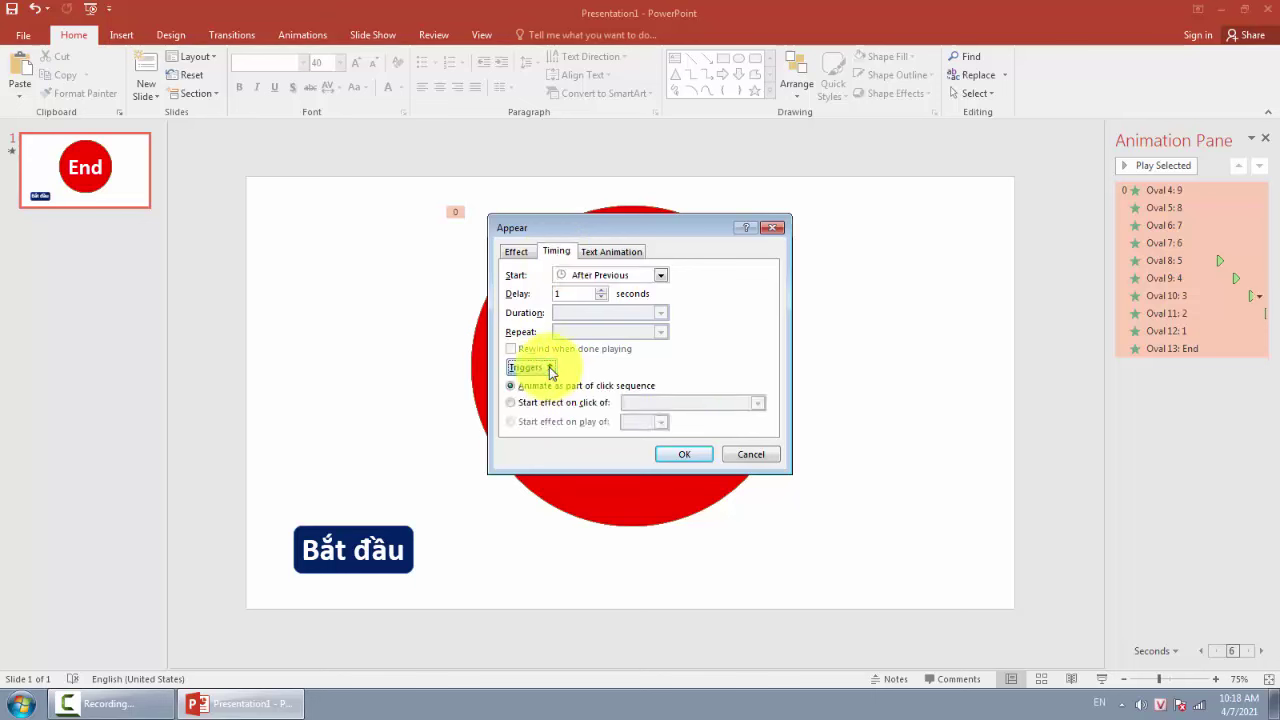
{"action": "left_click", "coordinate": [509, 404]}
{"action": "left_click", "coordinate": [759, 404]}
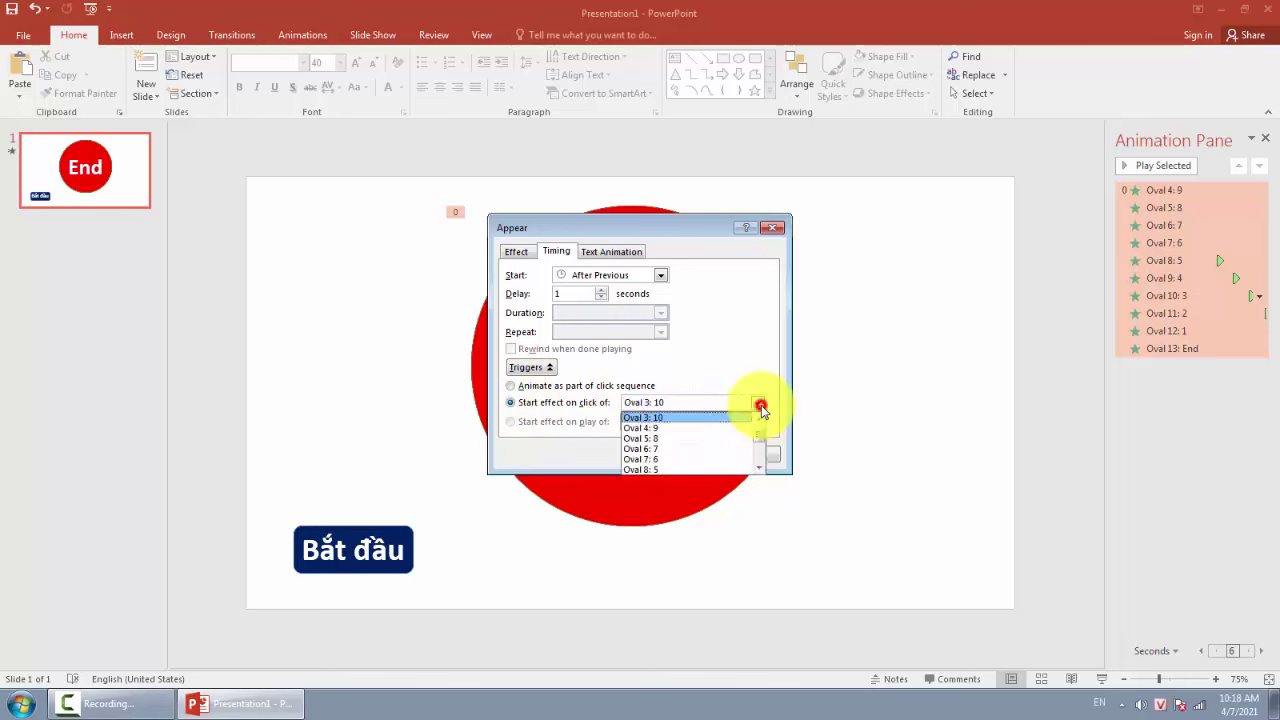
{"action": "left_click_drag", "start_coordinate": [758, 437], "coordinate": [761, 462]}
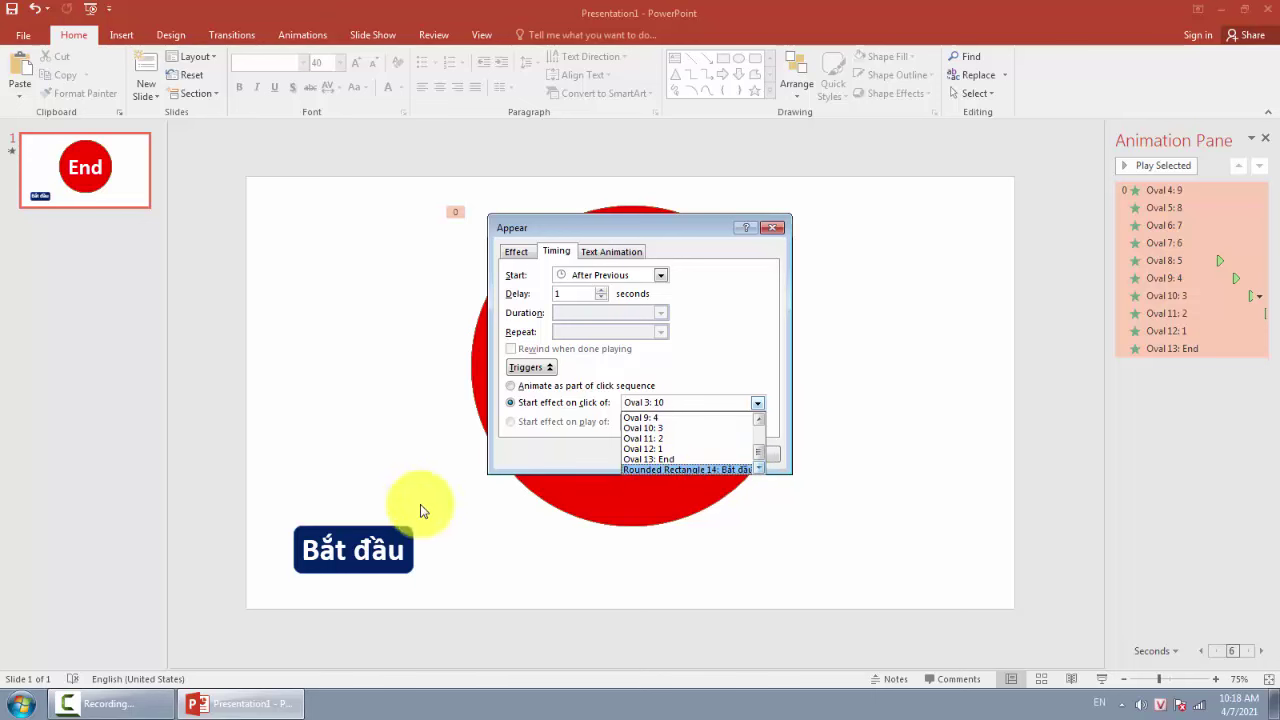
{"action": "left_click", "coordinate": [688, 469]}
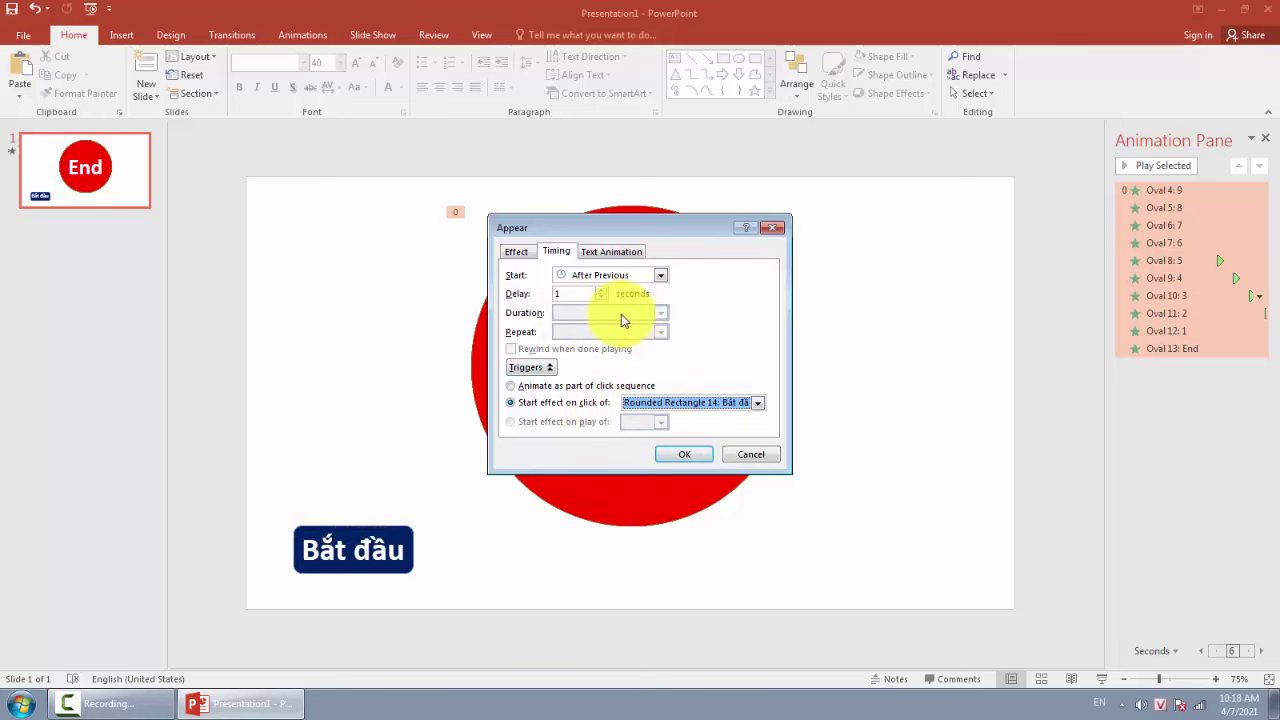
{"action": "left_click", "coordinate": [686, 455]}
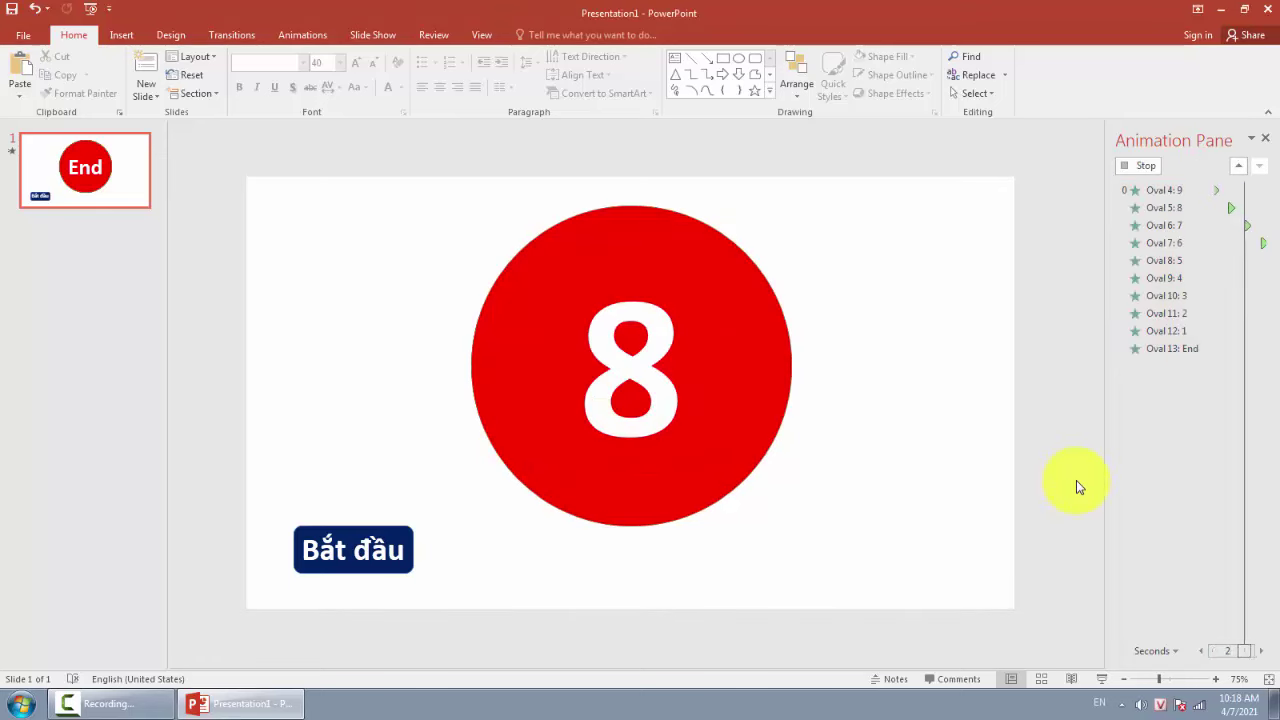
- Test the slide show by clicking Bắt đầu to run the countdown to End, then exit
{"action": "key", "text": "F5"}
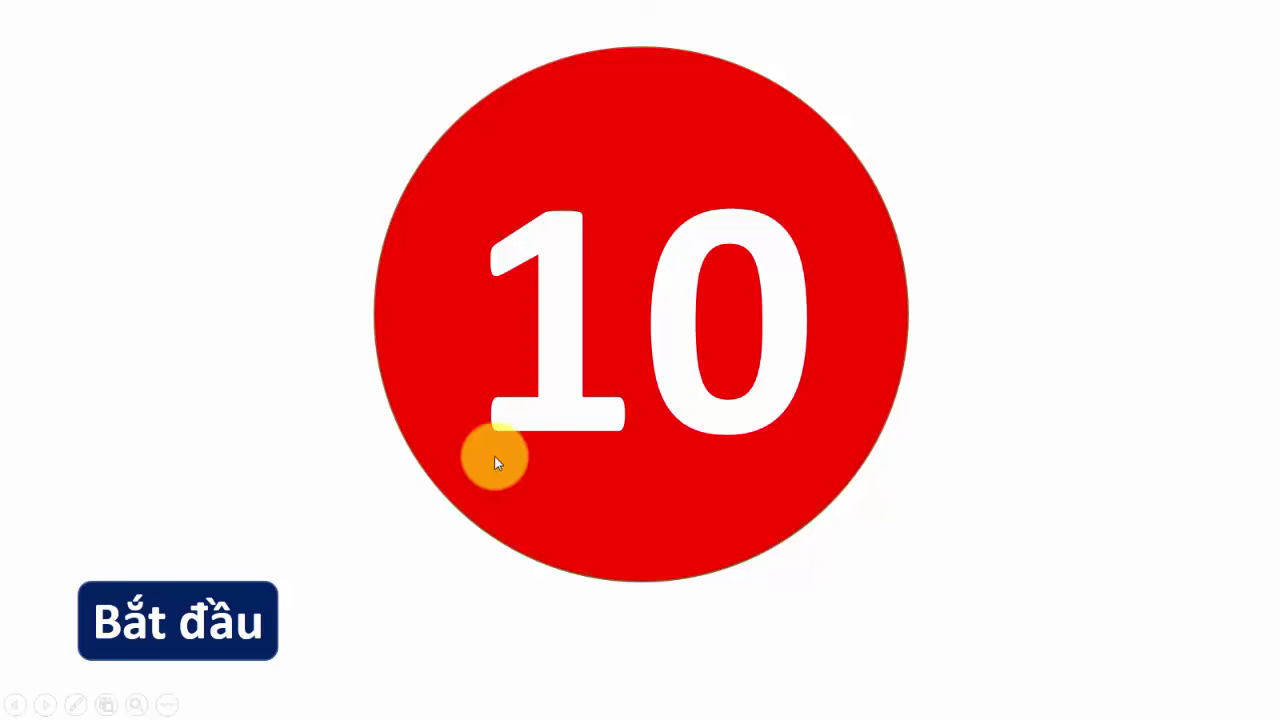
{"action": "left_click", "coordinate": [187, 622]}
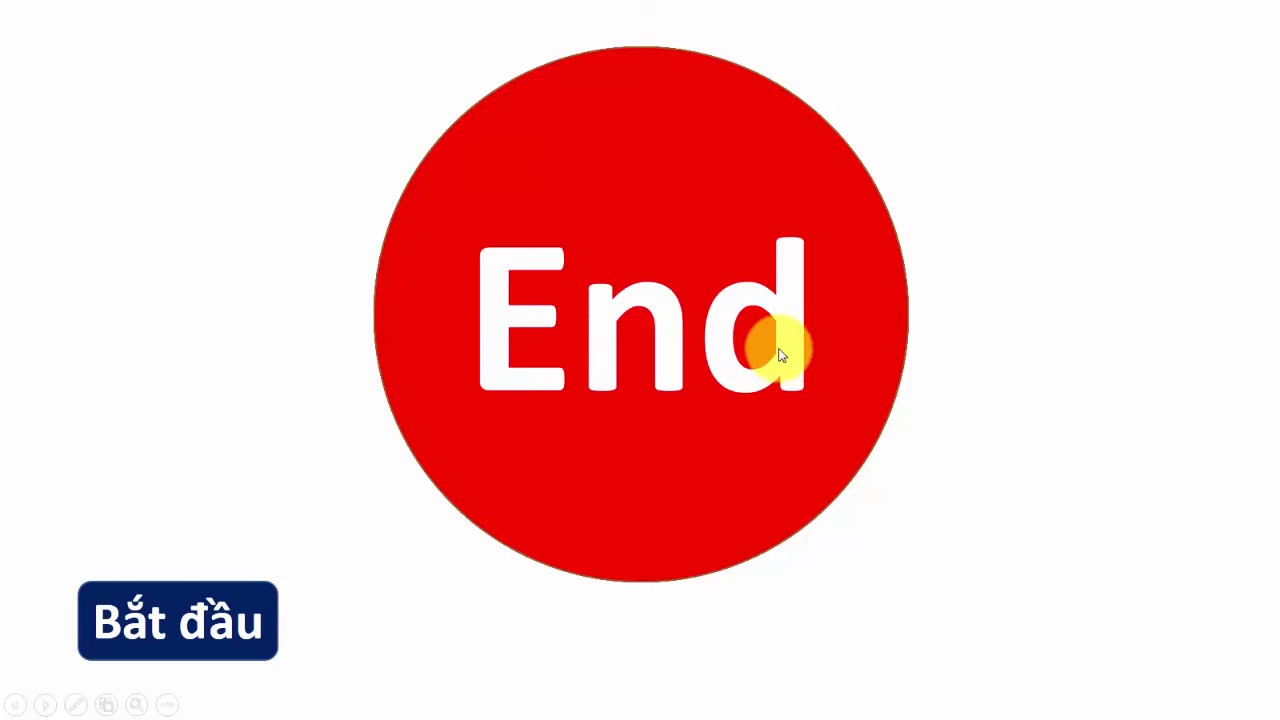
{"action": "left_click", "coordinate": [191, 613]}
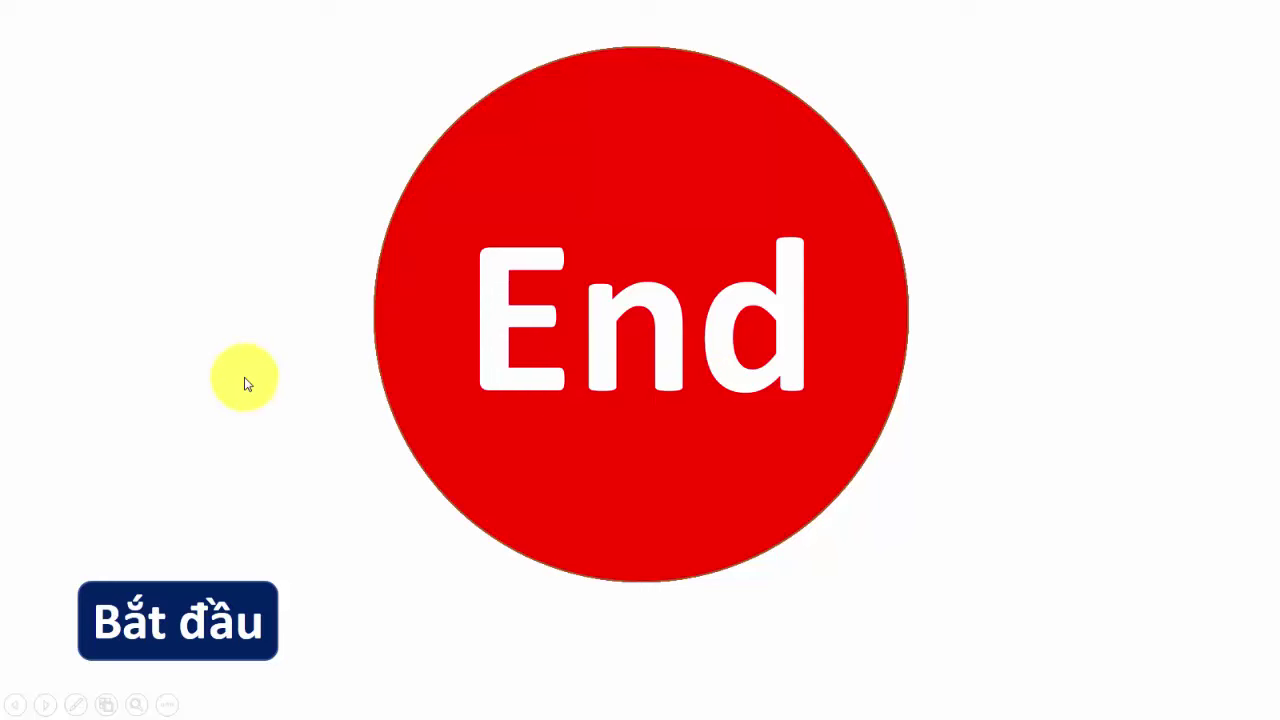
{"action": "key", "text": "Escape"}
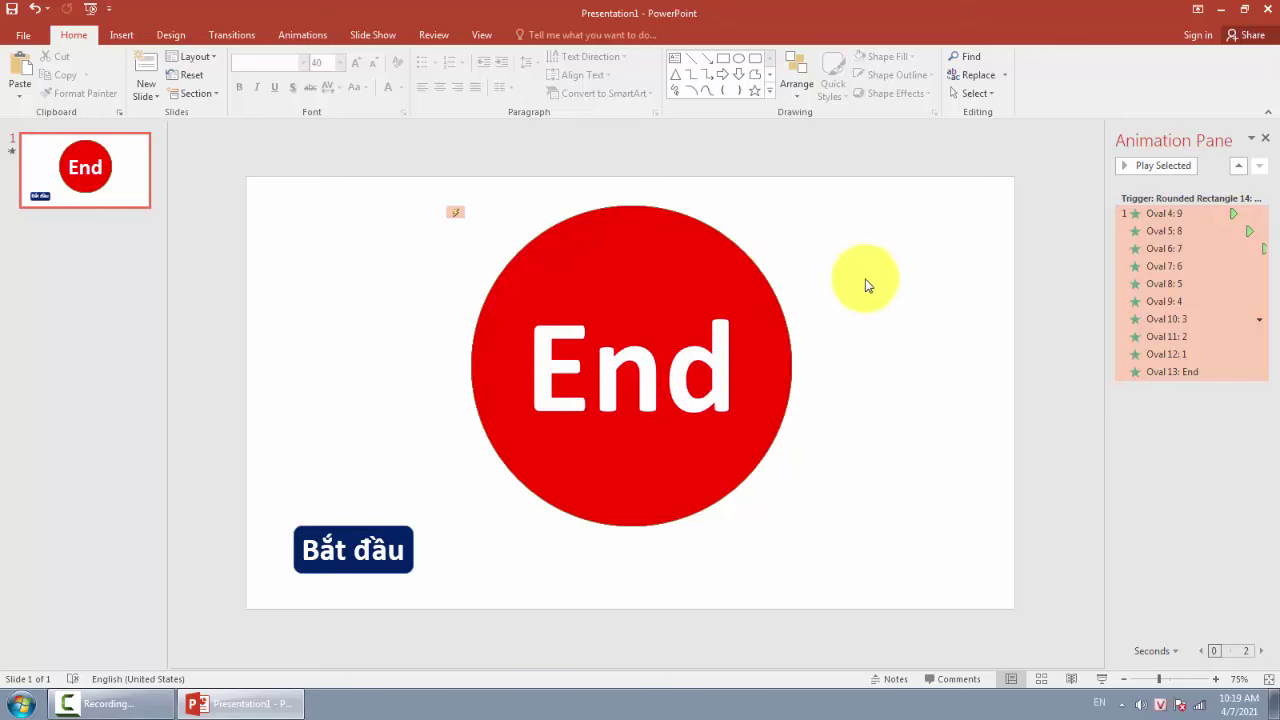
- Select the animations from Oval 4: 9 through Oval 12: 1 in the Animation Pane
{"action": "left_click", "coordinate": [1032, 298]}
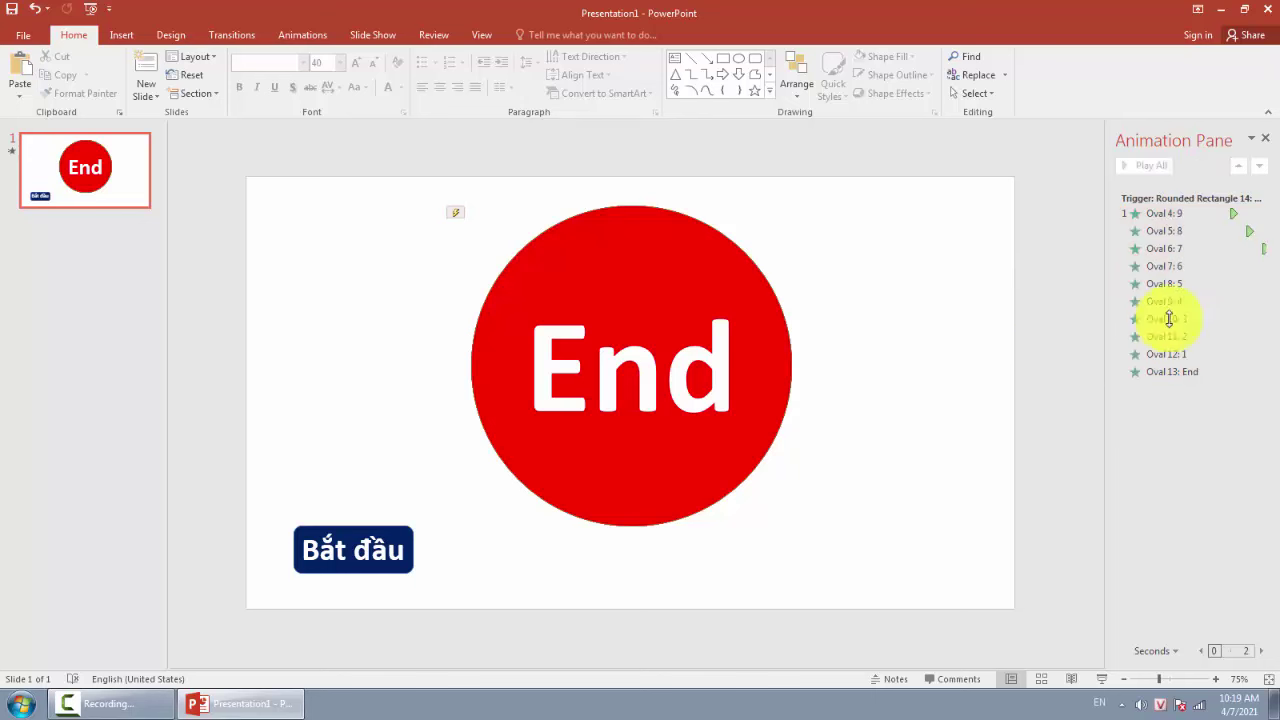
{"action": "left_click", "coordinate": [1171, 213]}
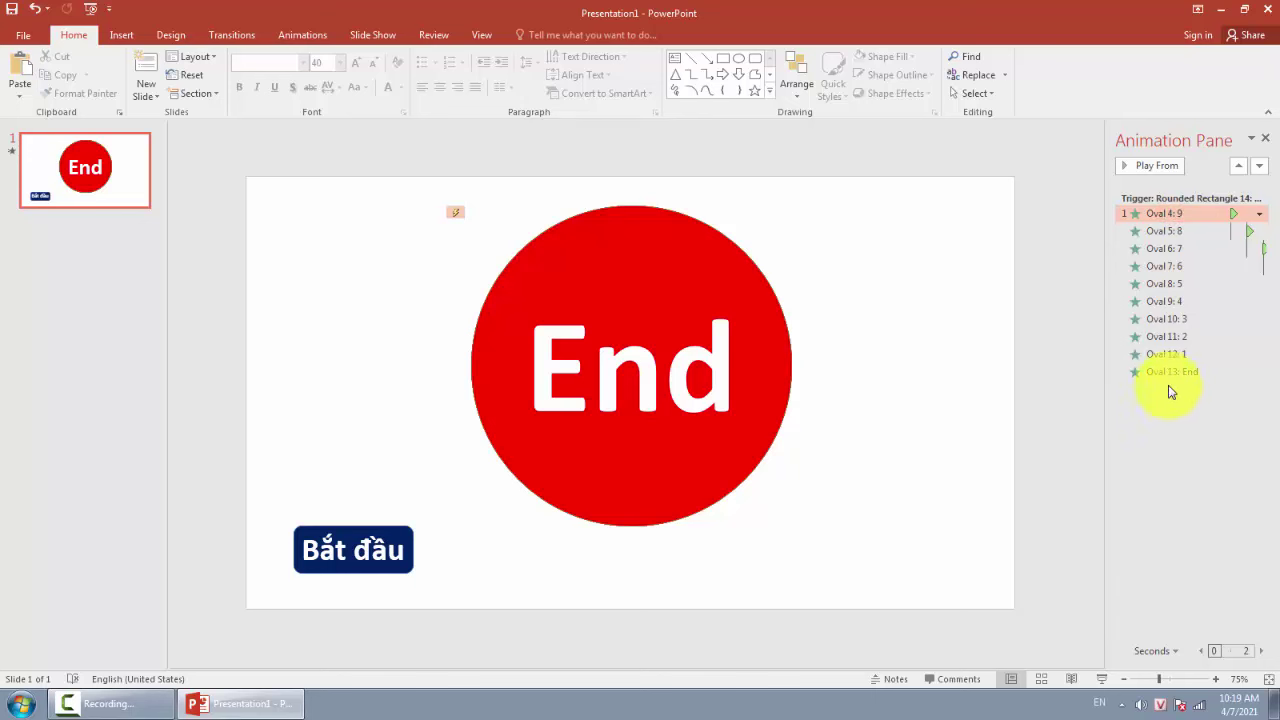
{"action": "left_click", "coordinate": [1170, 354], "text": "shift"}
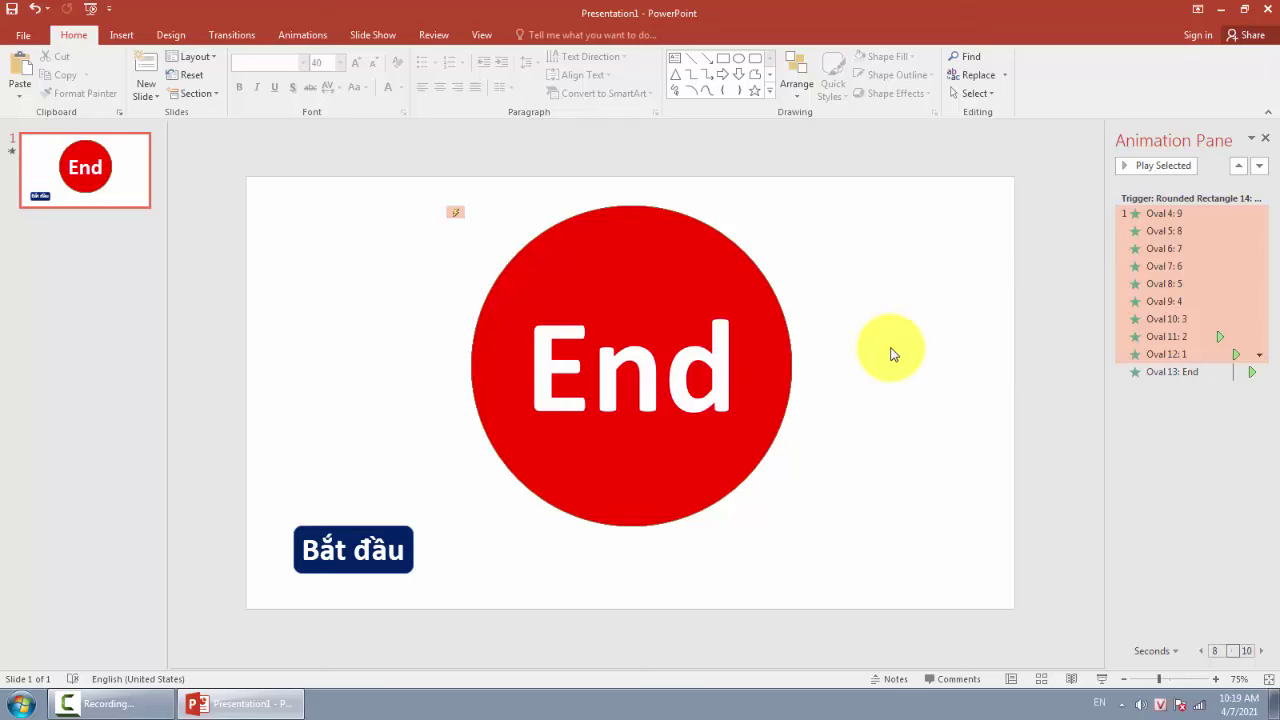
- Give the selected Appear animations the Click sound in Effect Options
{"action": "right_click", "coordinate": [1160, 254]}
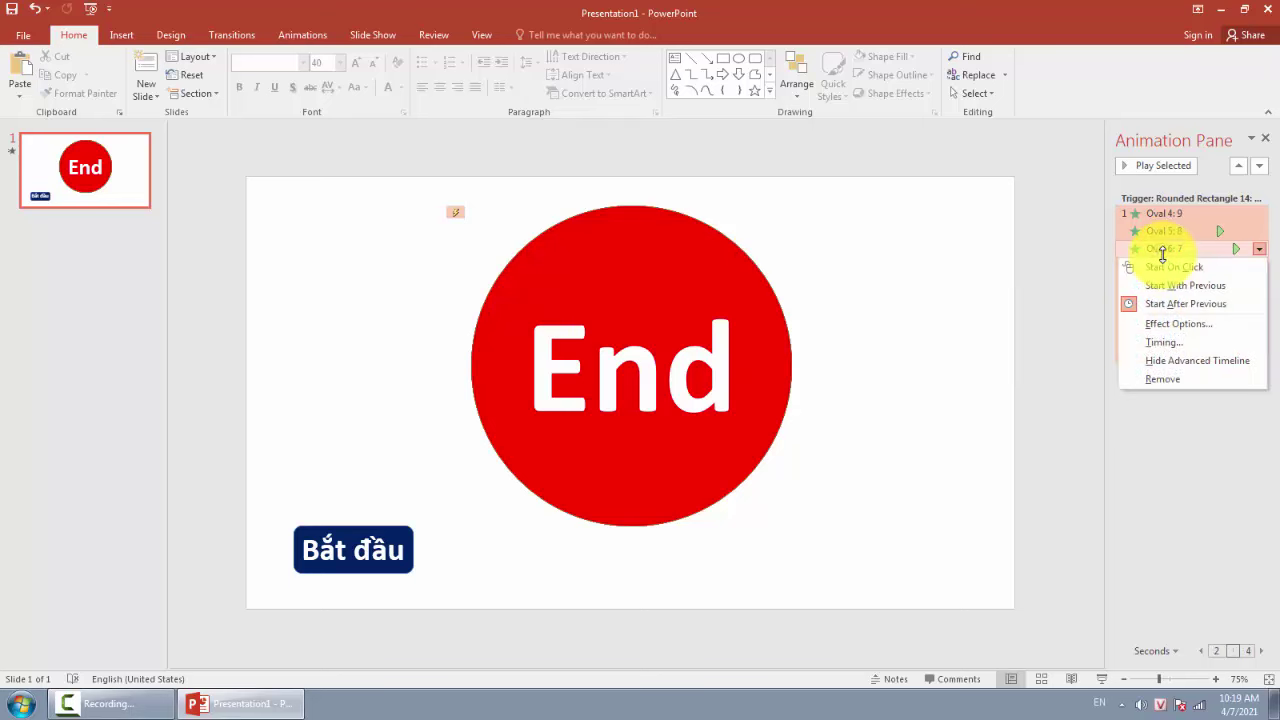
{"action": "left_click", "coordinate": [1177, 325]}
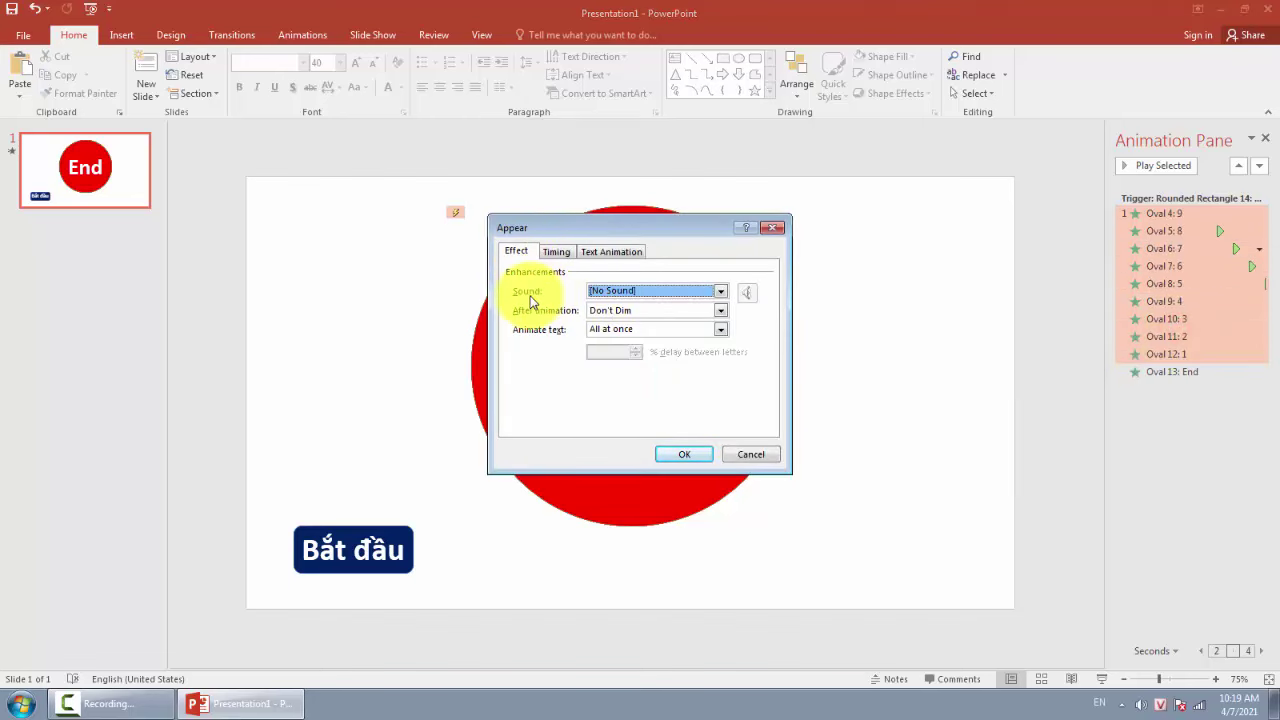
{"action": "left_click", "coordinate": [721, 291]}
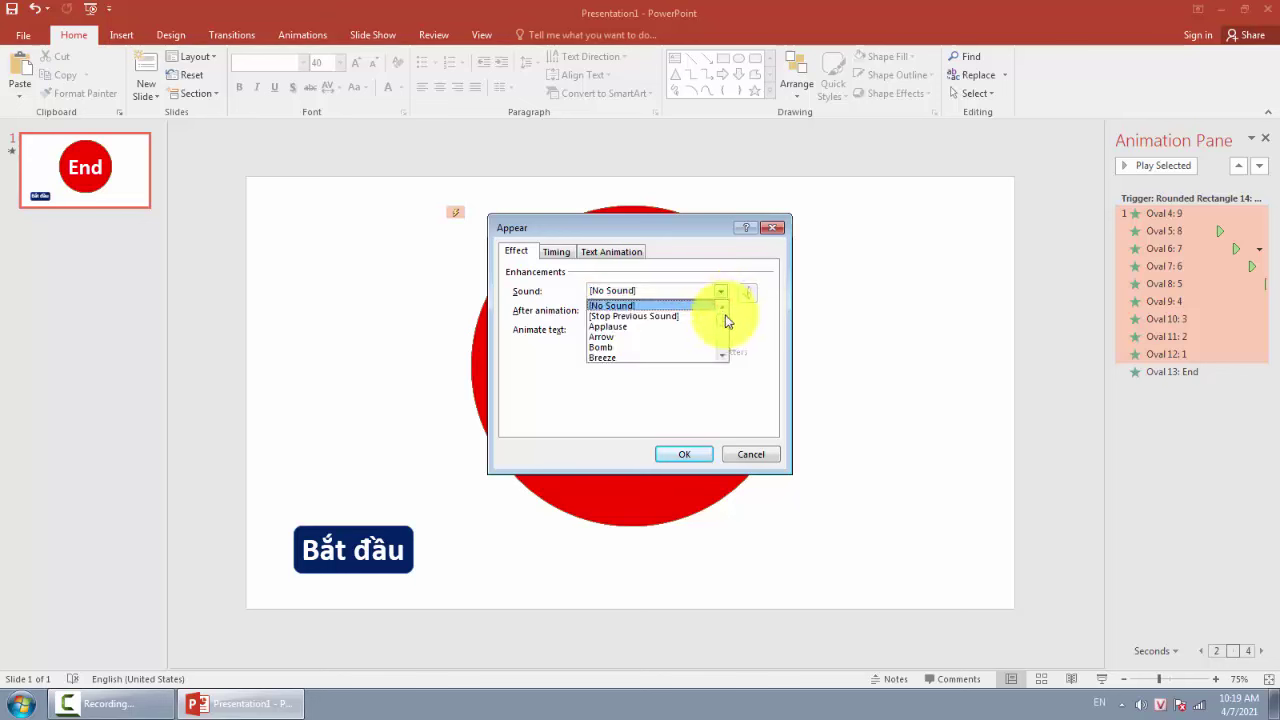
{"action": "left_click", "coordinate": [724, 356]}
{"action": "left_click", "coordinate": [724, 356]}
{"action": "left_click", "coordinate": [724, 356]}
{"action": "left_click", "coordinate": [724, 356]}
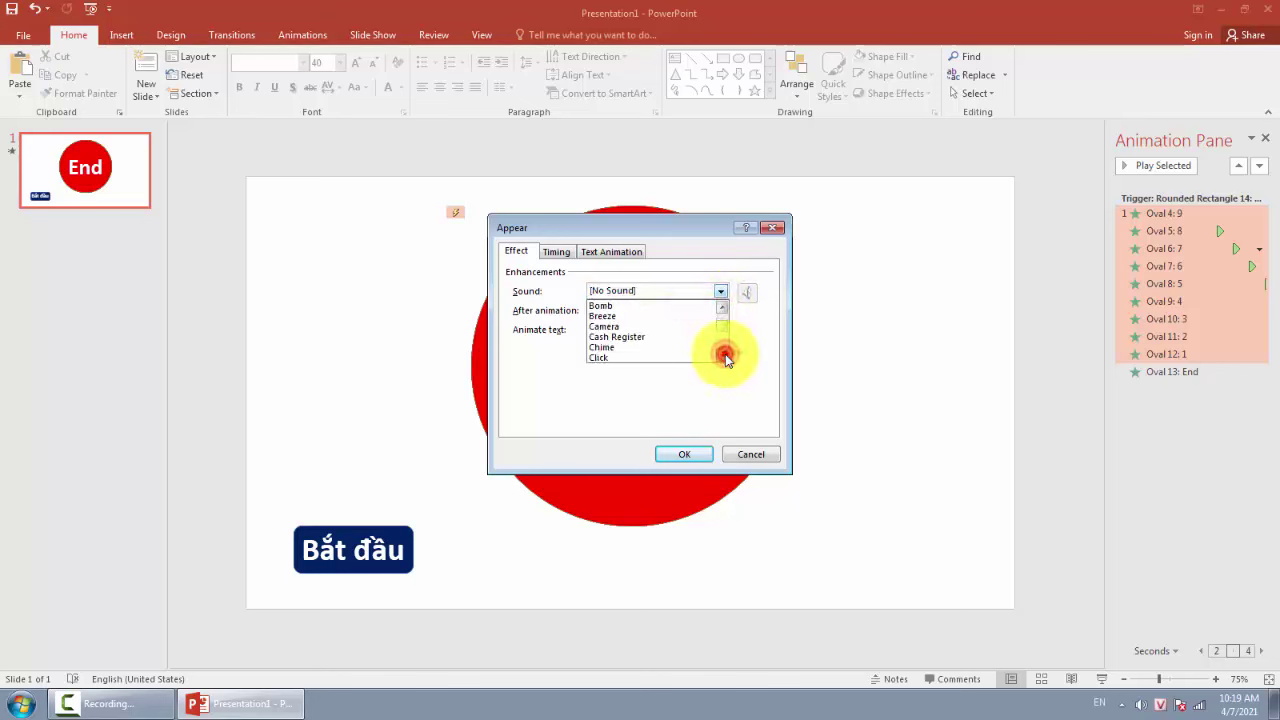
{"action": "left_click", "coordinate": [724, 356]}
{"action": "left_click", "coordinate": [724, 356]}
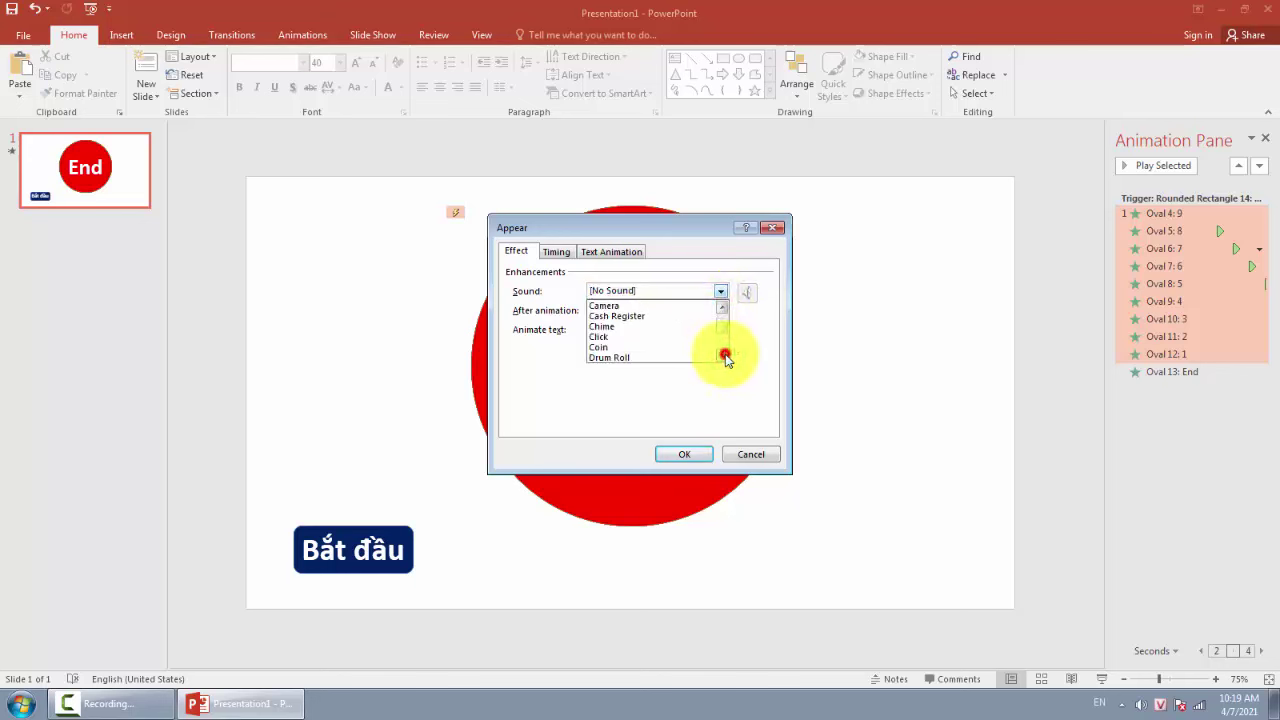
{"action": "left_click", "coordinate": [597, 337]}
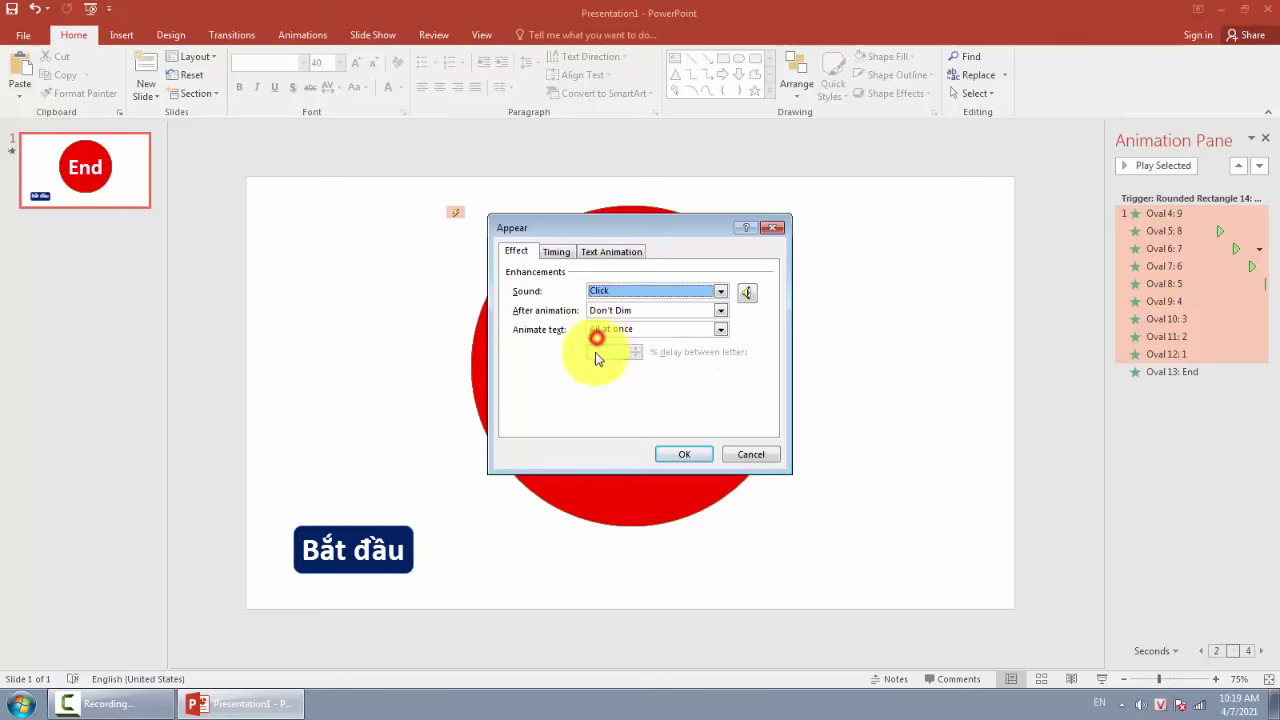
{"action": "left_click", "coordinate": [686, 455]}
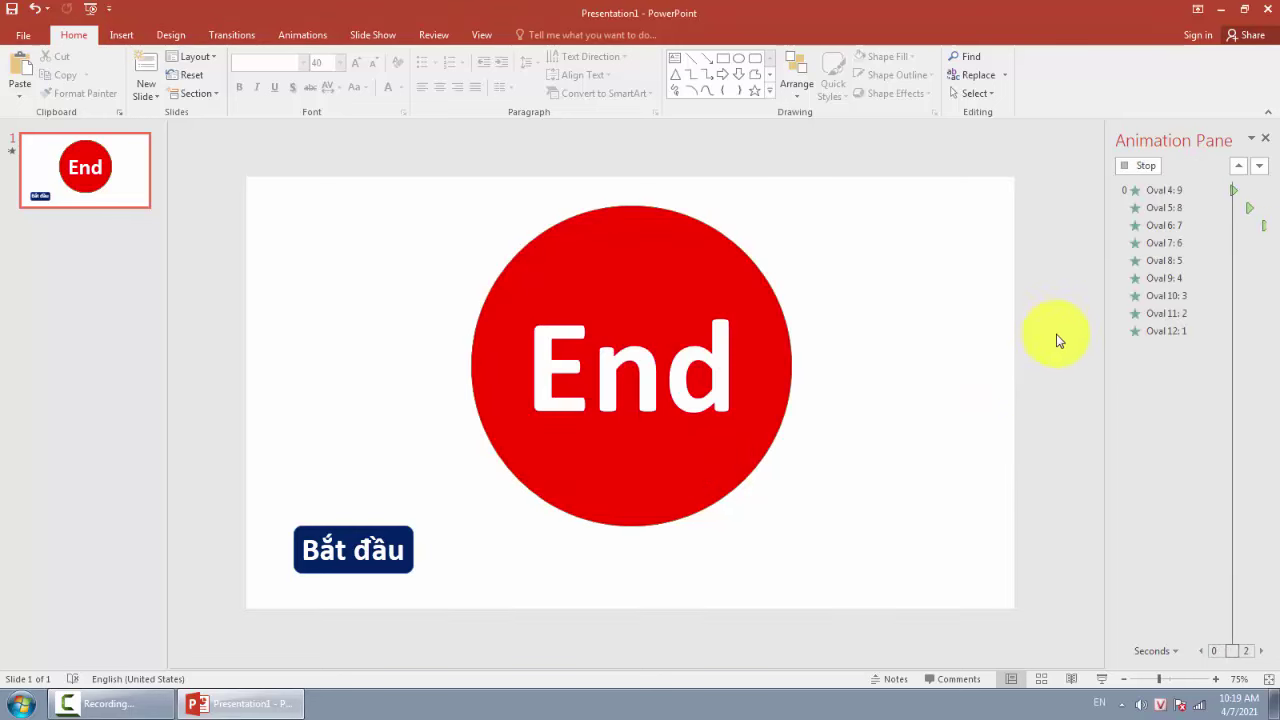
- Stop the preview and run the countdown from Bắt đầu in a slide show with click sounds, then exit
{"action": "left_click", "coordinate": [1142, 166]}
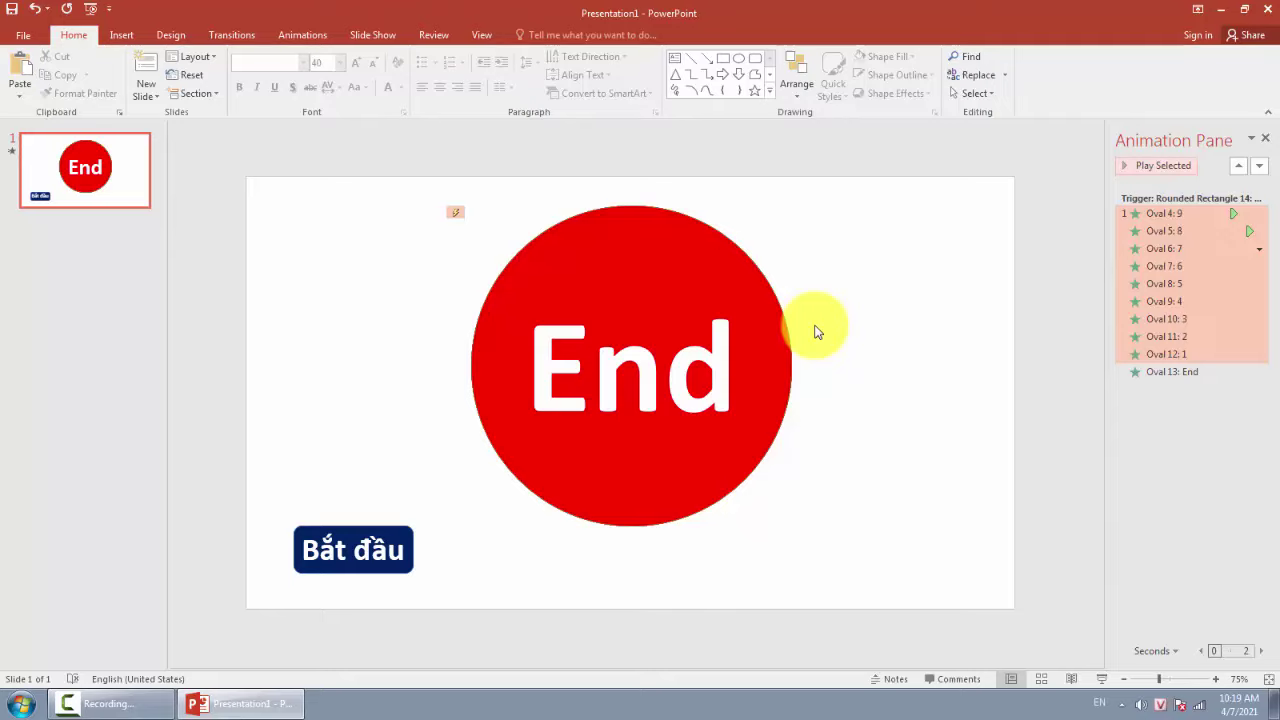
{"action": "key", "text": "F5"}
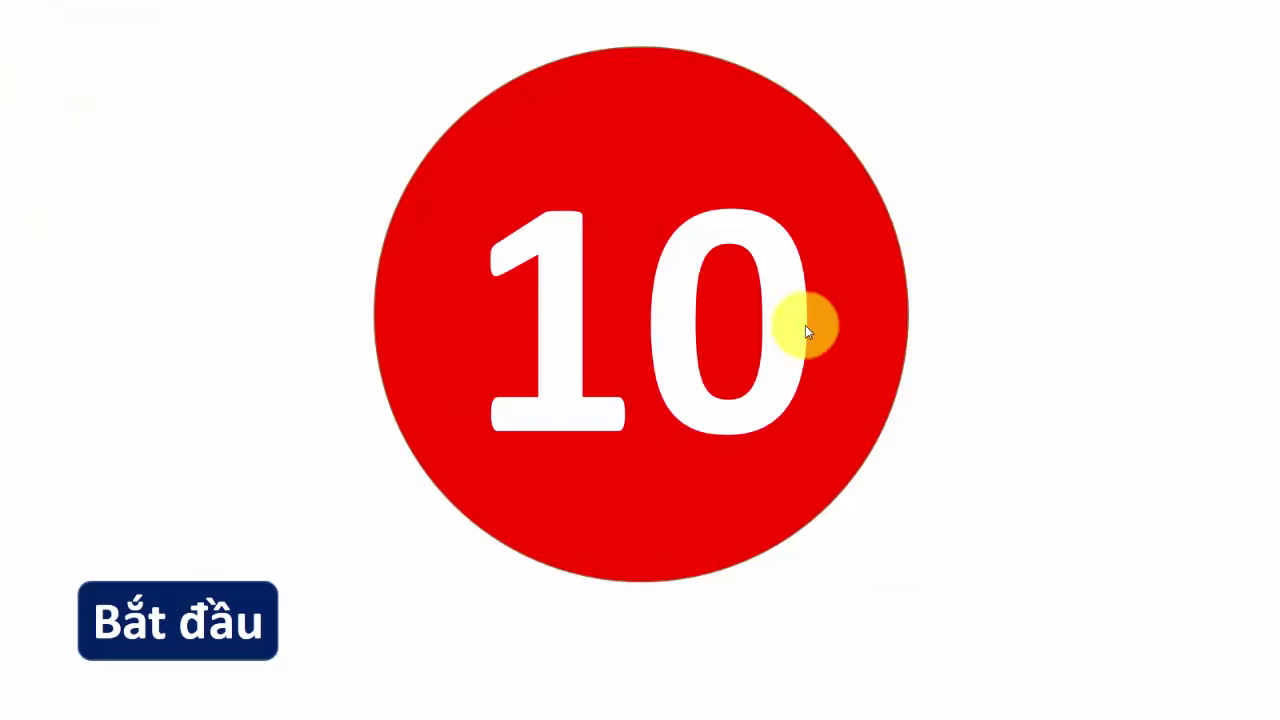
{"action": "left_click", "coordinate": [222, 620]}
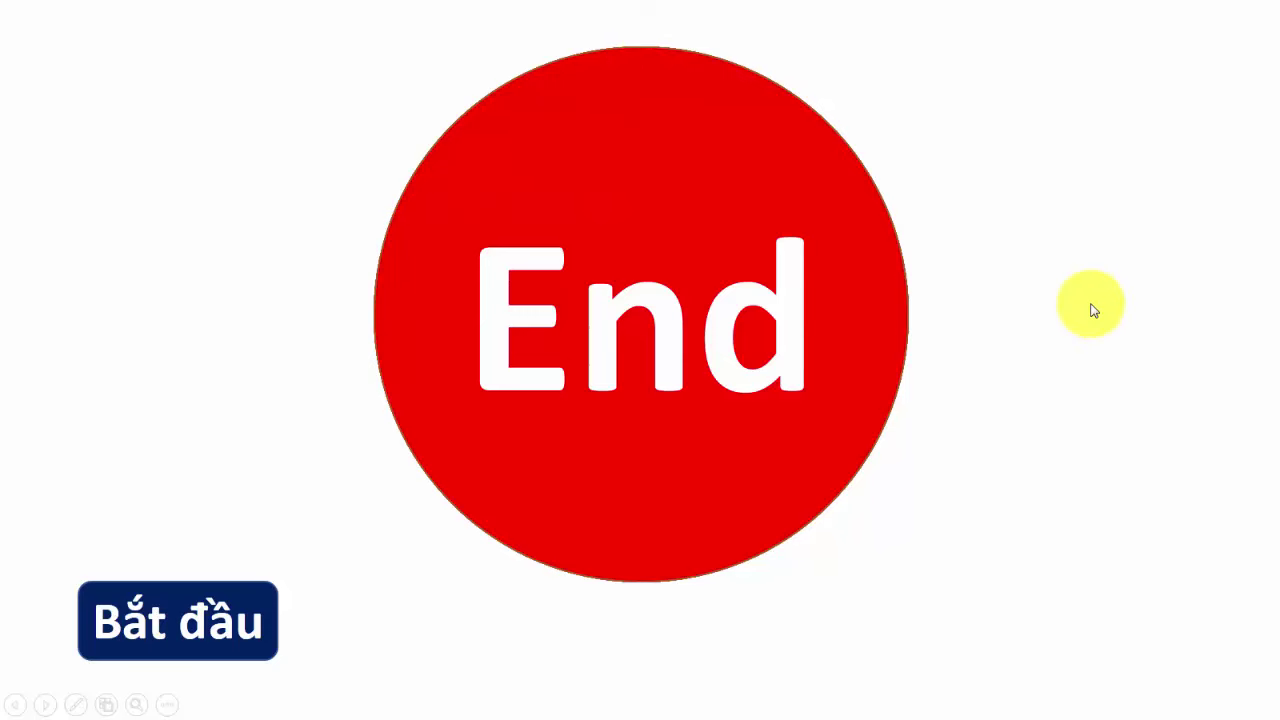
{"action": "key", "text": "Escape"}
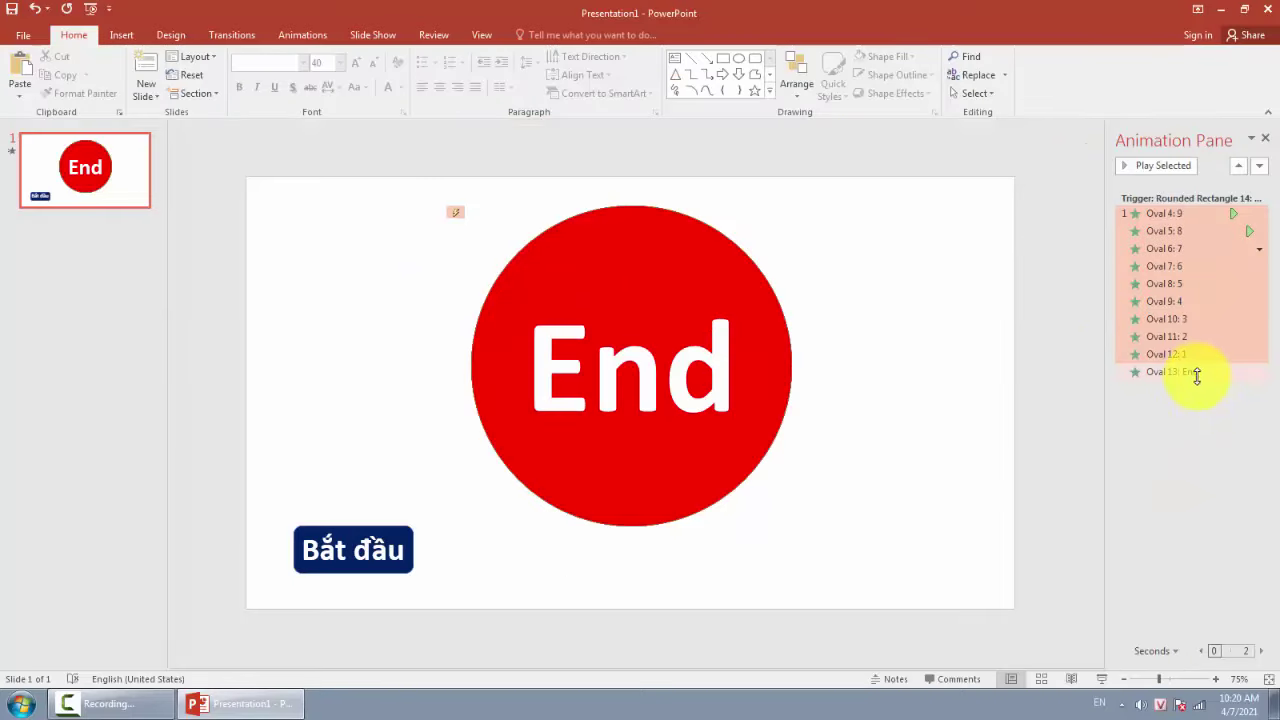
- Set the Oval 13: End animation's sound to Chime in Effect Options
{"action": "left_click", "coordinate": [1182, 372]}
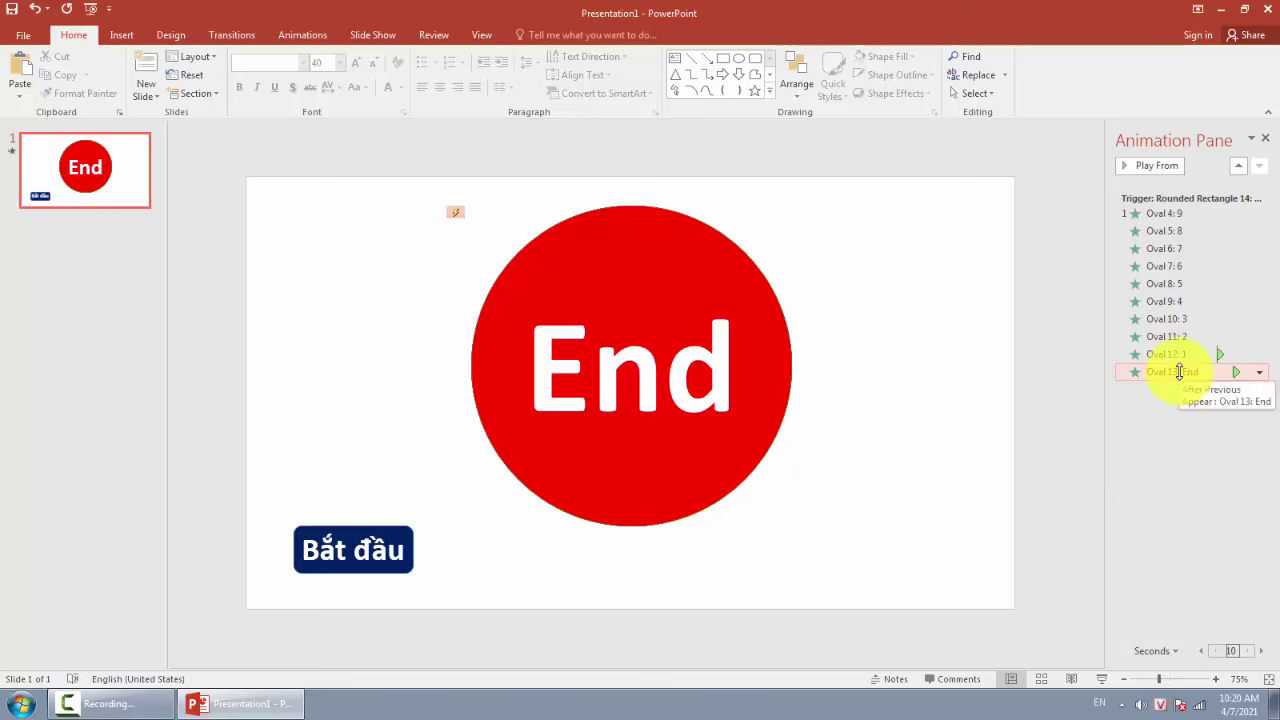
{"action": "right_click", "coordinate": [1180, 372]}
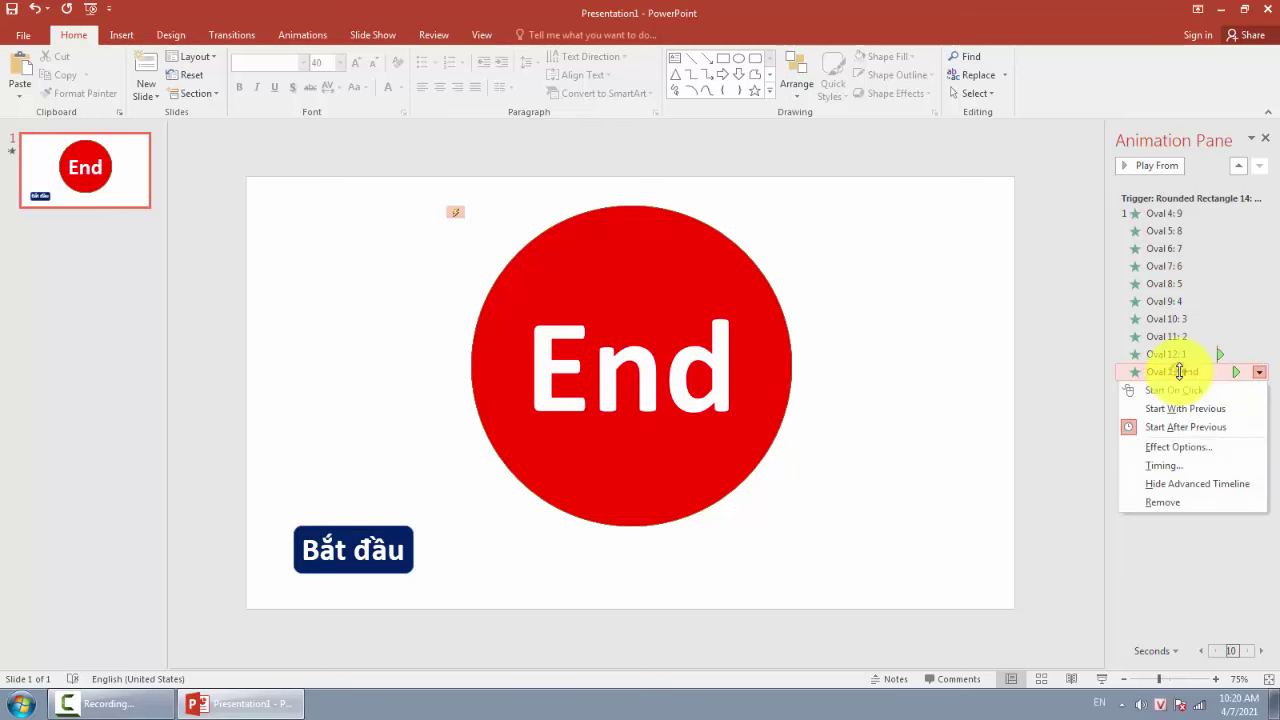
{"action": "left_click", "coordinate": [1170, 447]}
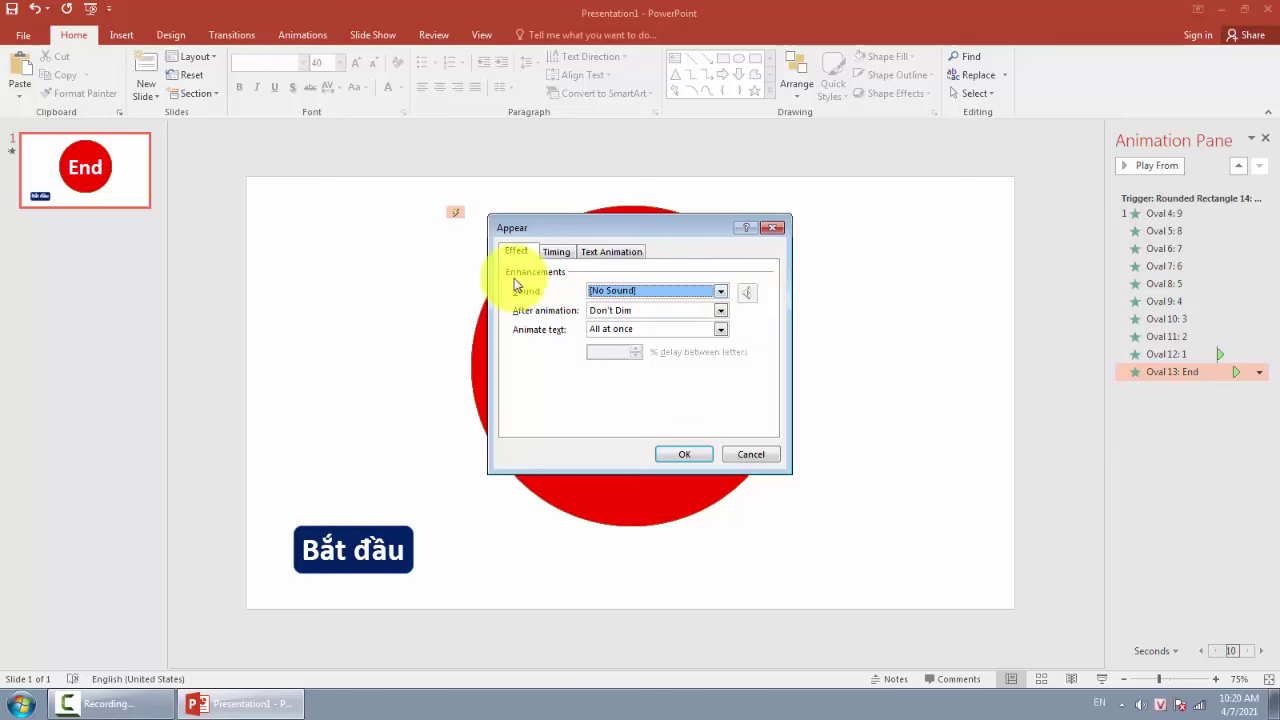
{"action": "left_click", "coordinate": [720, 291]}
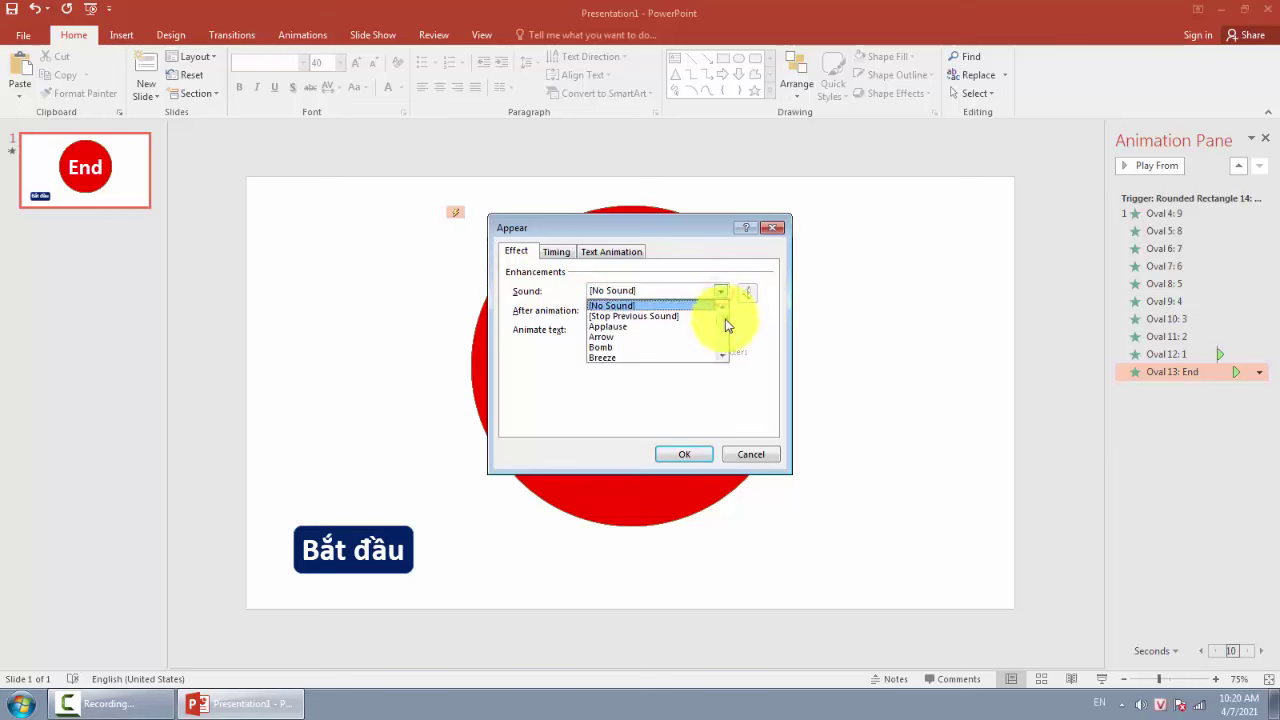
{"action": "left_click", "coordinate": [722, 356]}
{"action": "left_click", "coordinate": [722, 356]}
{"action": "left_click", "coordinate": [722, 356]}
{"action": "left_click", "coordinate": [722, 356]}
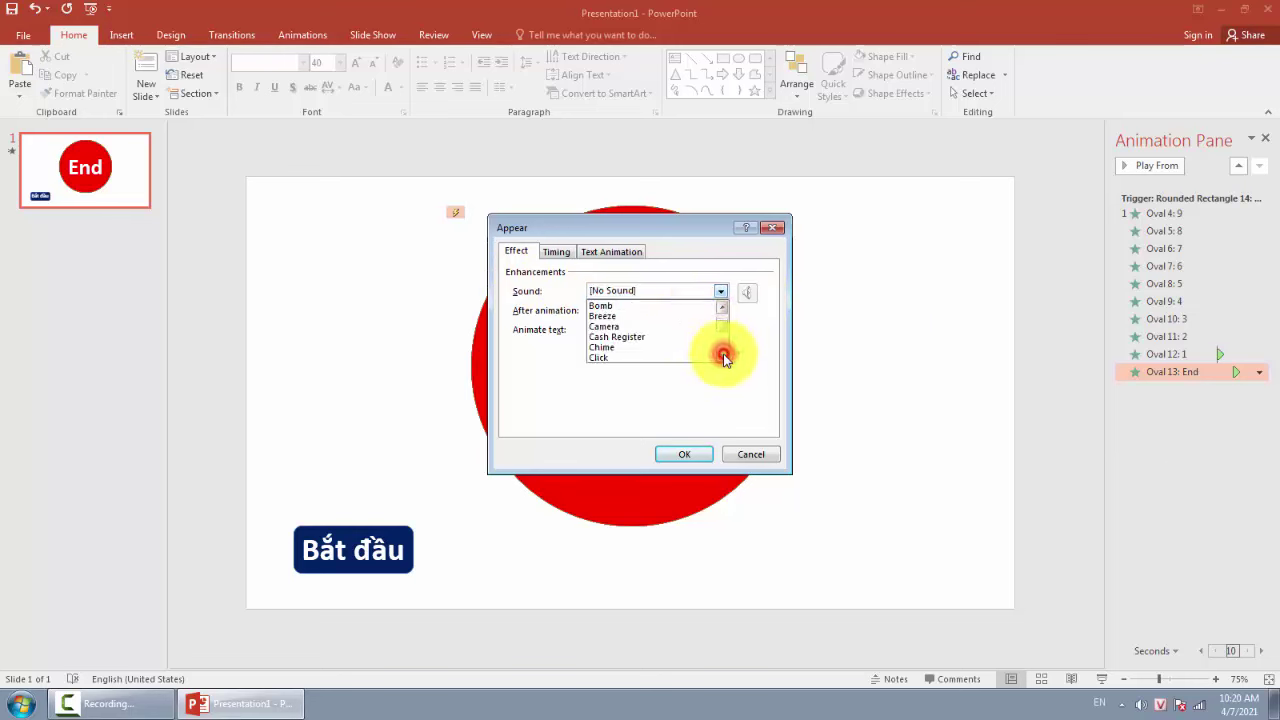
{"action": "left_click", "coordinate": [609, 350]}
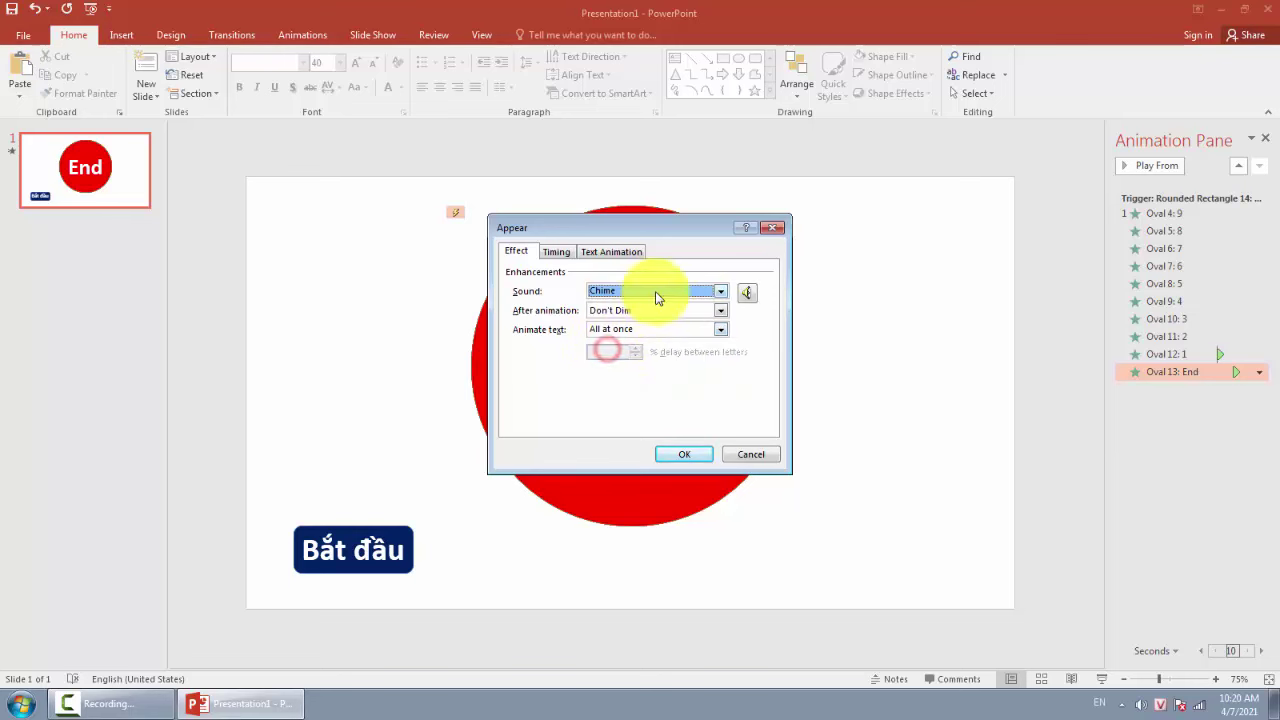
{"action": "left_click", "coordinate": [684, 454]}
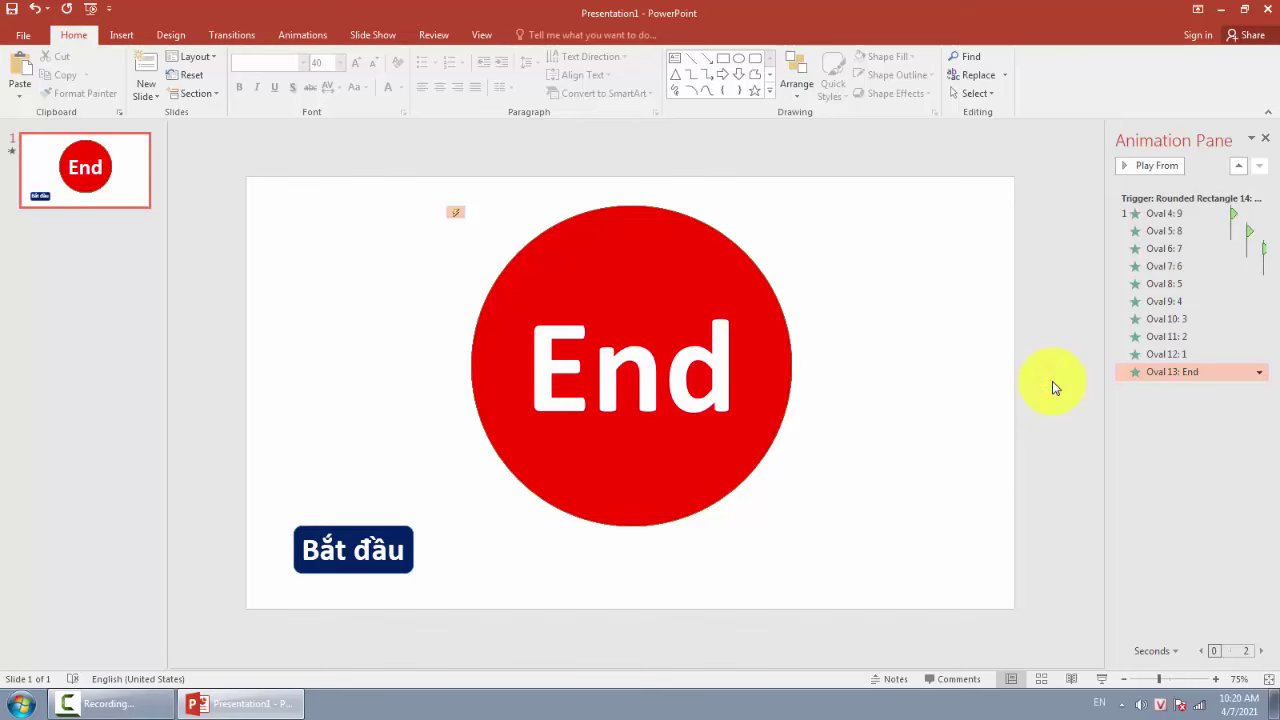
- Run the slide show, trigger the countdown with Bắt đầu until End, then exit
{"action": "key", "text": "F5"}
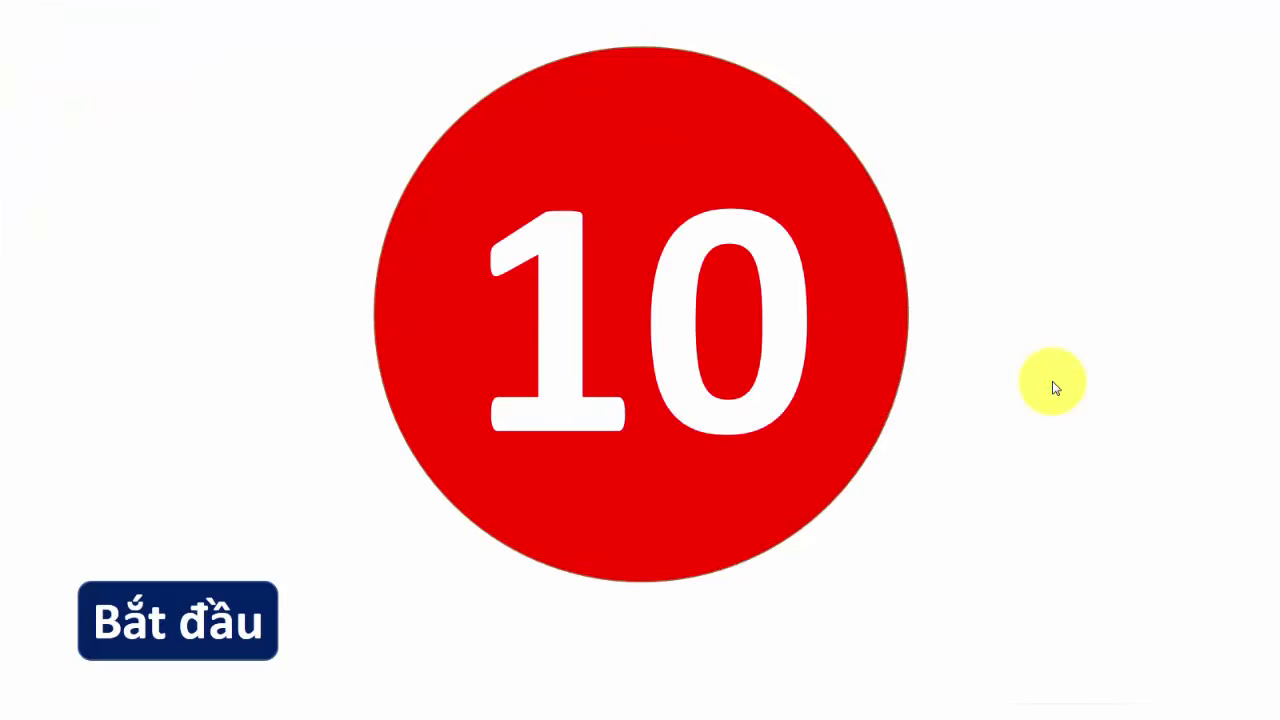
{"action": "left_click", "coordinate": [200, 580]}
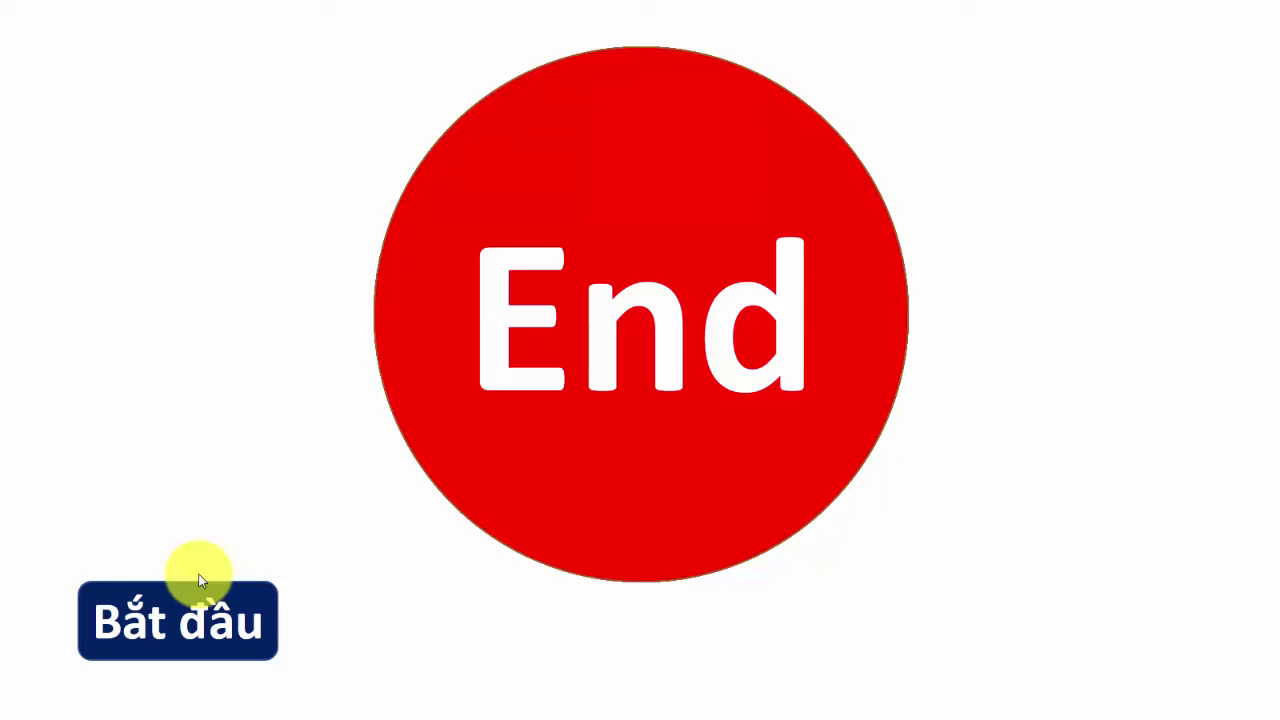
{"action": "key", "text": "Escape"}
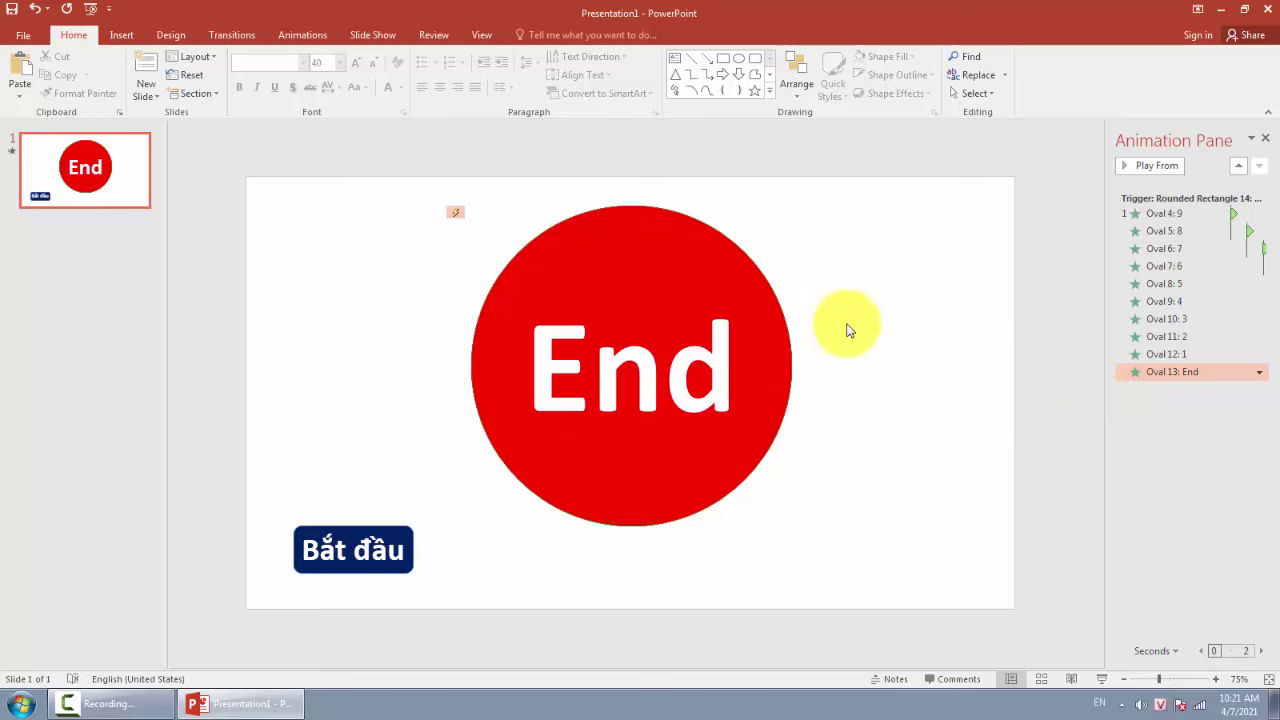
{"action": "left_click", "coordinate": [1036, 422]}
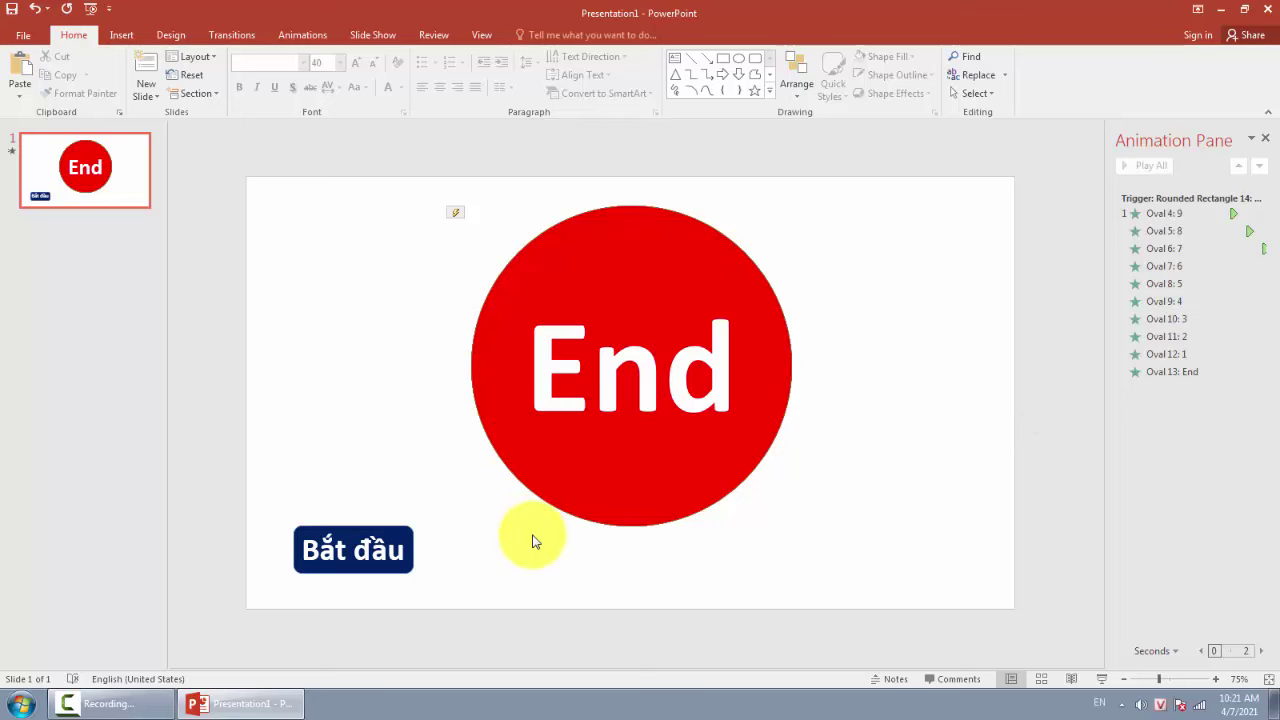